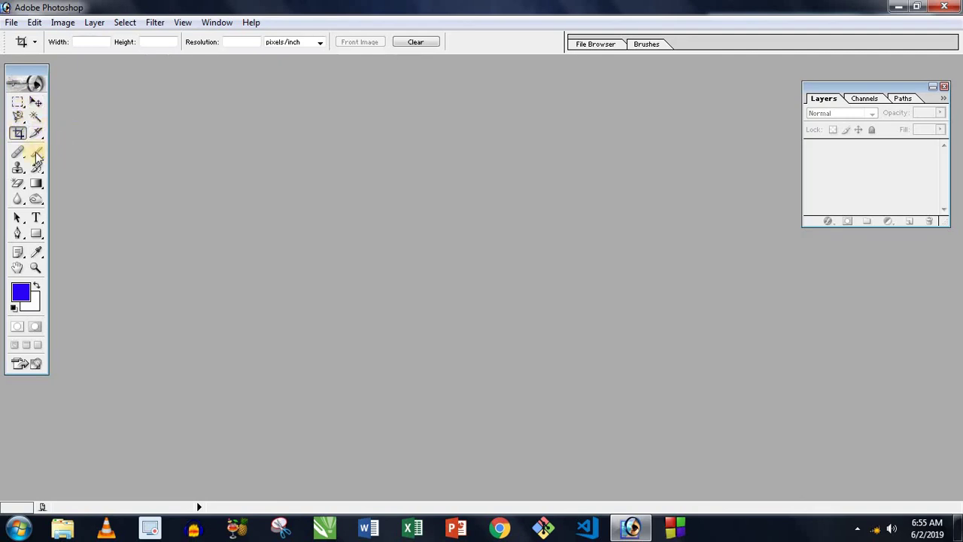
# - Switch from the Crop tool to the Healing Brush tool, which uses a 19 px brush
pyautogui.click(18, 154)
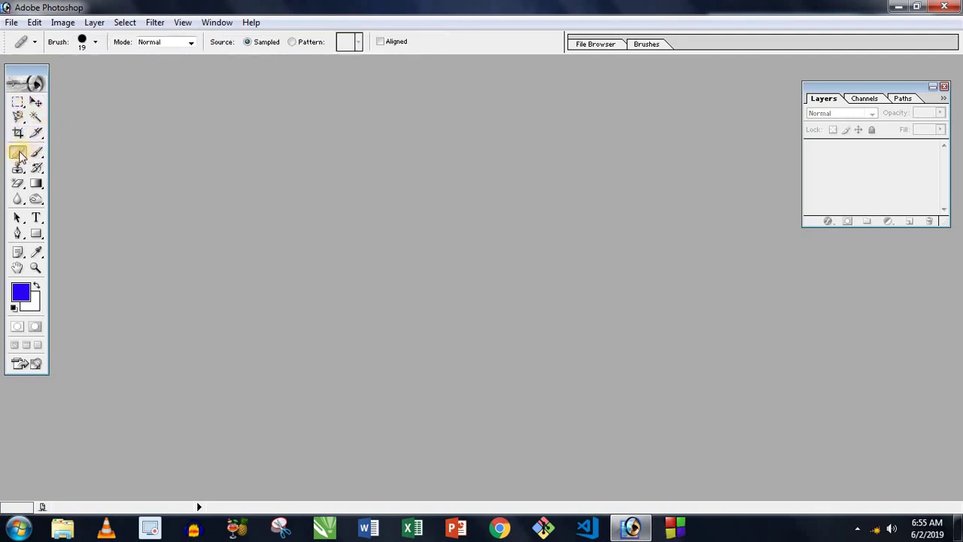
# - Open the green-hill landscape and the 224032.jpg and 224039.jpg portraits from the photos folder
pyautogui.doubleClick(253, 195)
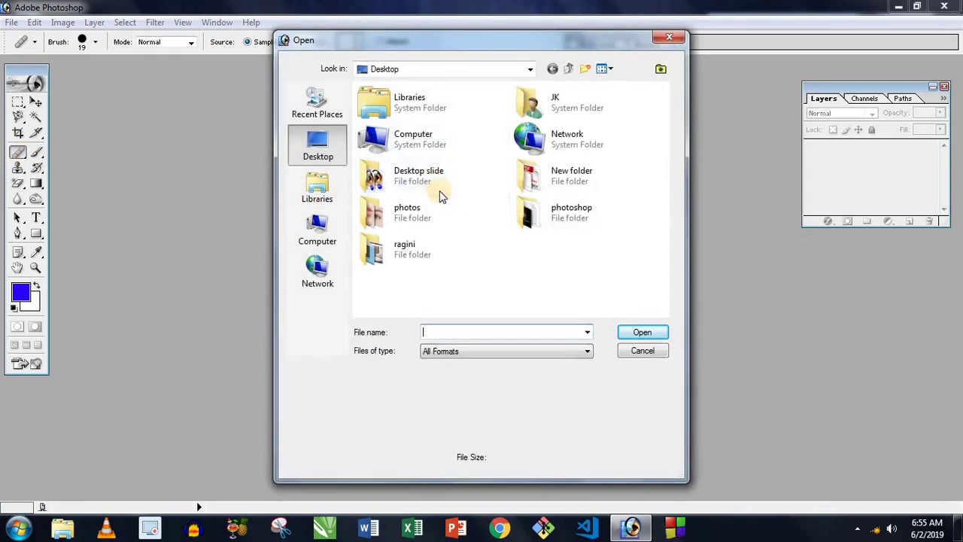
pyautogui.doubleClick(443, 209)
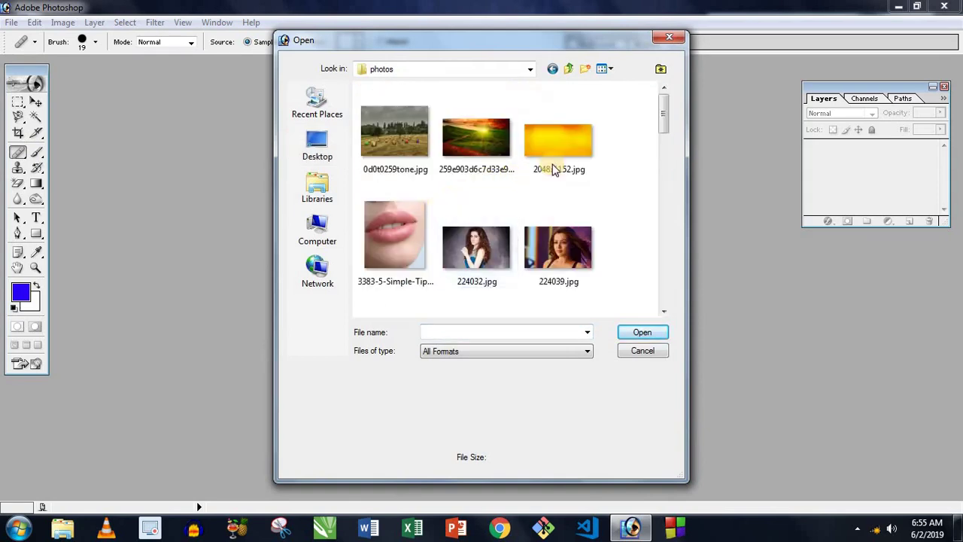
pyautogui.click(482, 143)
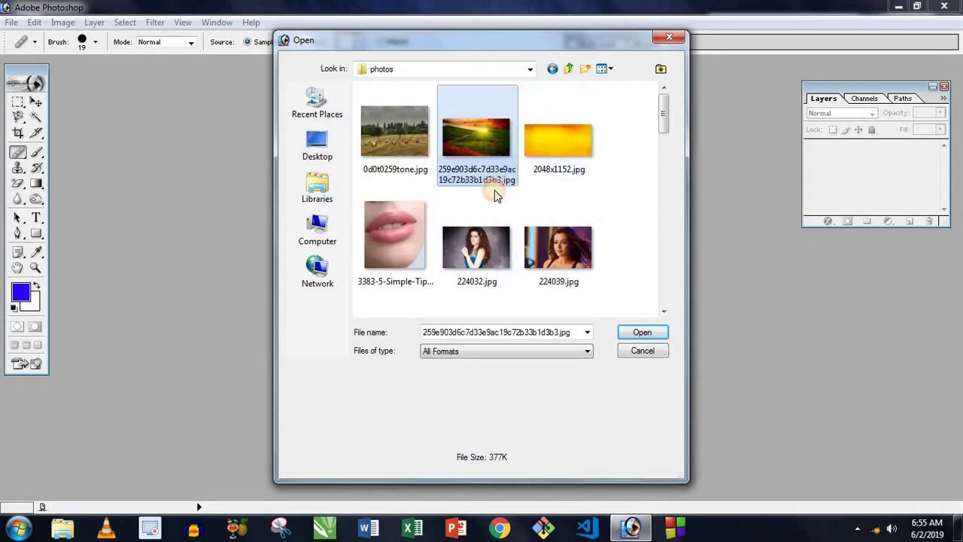
pyautogui.keyDown('ctrl'); pyautogui.click(476, 244); pyautogui.keyUp('ctrl')
pyautogui.keyDown('ctrl'); pyautogui.click(552, 234); pyautogui.keyUp('ctrl')
pyautogui.scroll(-3, 568, 230)
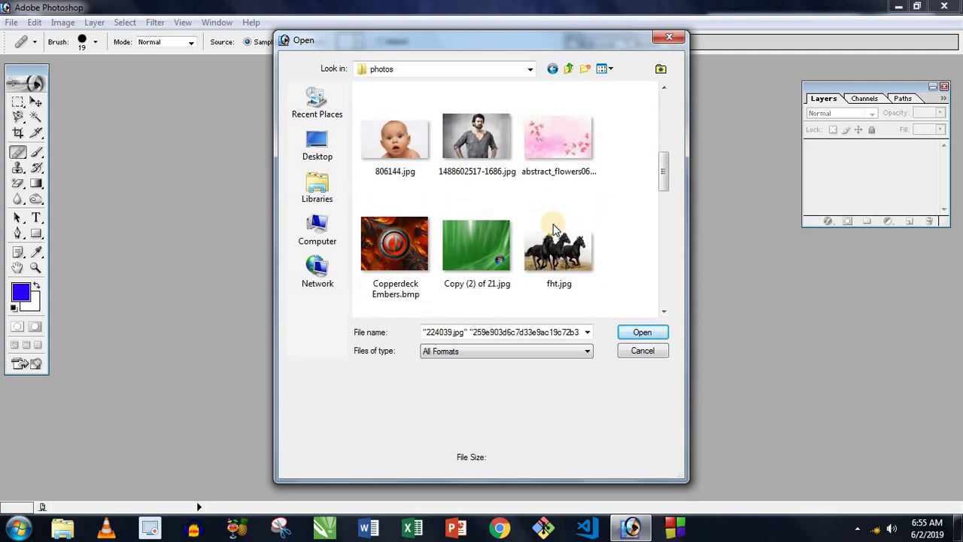
pyautogui.keyDown('ctrl'); pyautogui.click(432, 162); pyautogui.keyUp('ctrl')
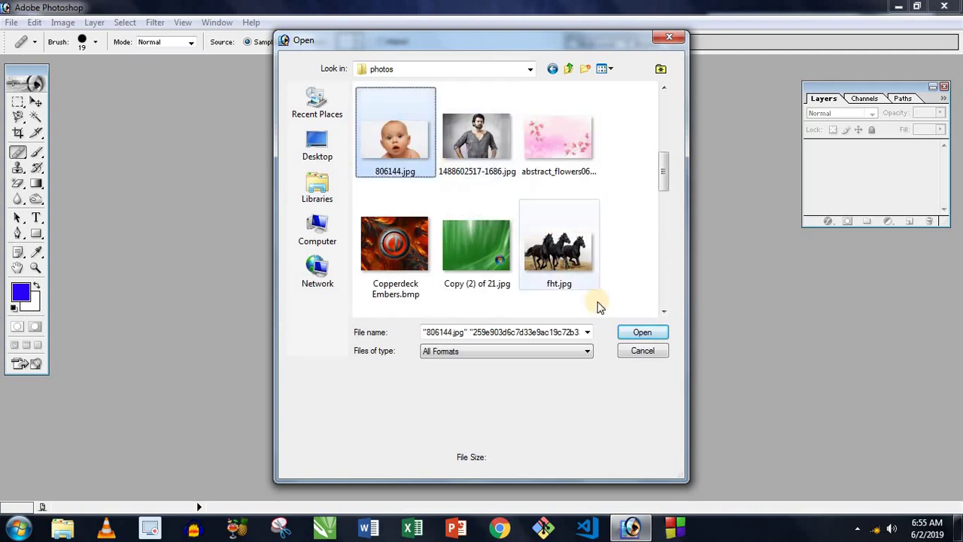
pyautogui.keyDown('ctrl'); pyautogui.click(395, 140); pyautogui.keyUp('ctrl')
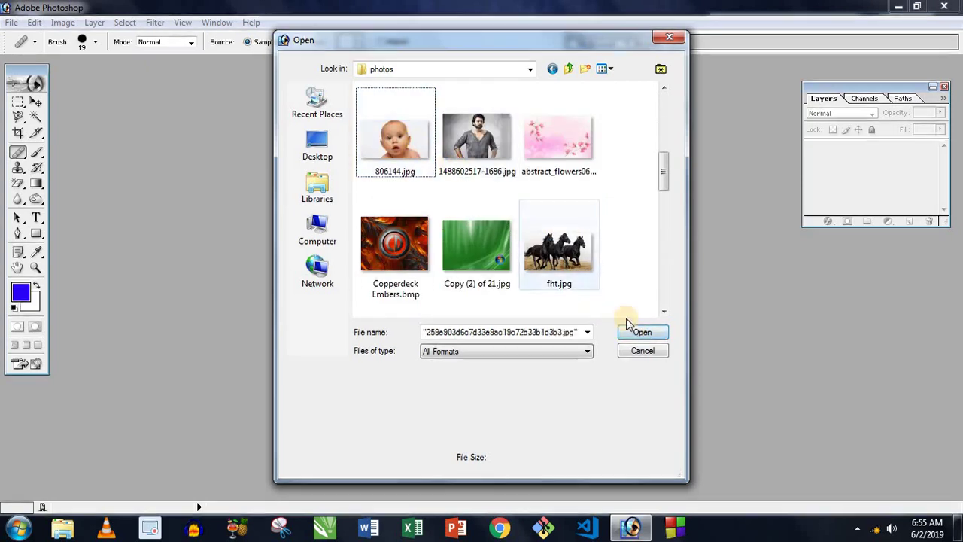
pyautogui.click(642, 333)
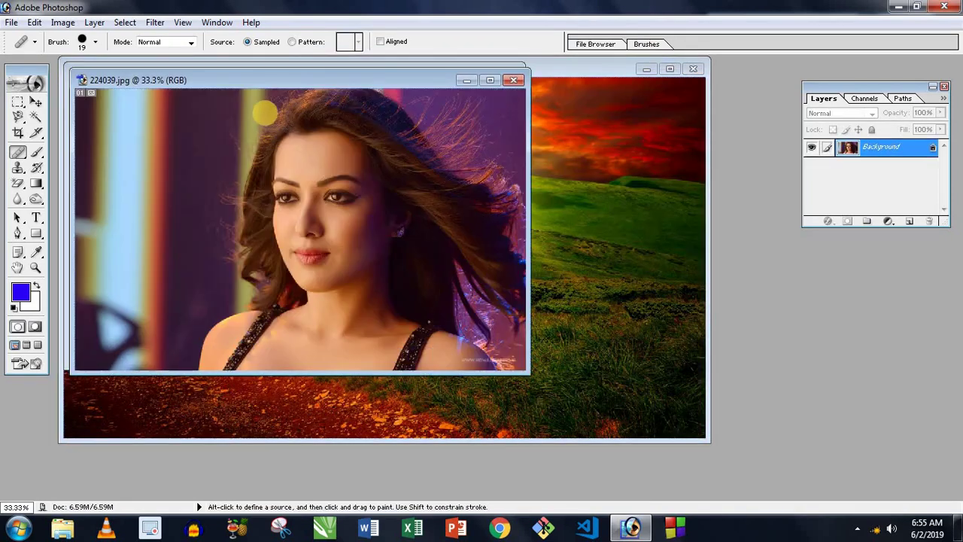
# - Rearrange the photo windows, keeping the Healing Brush active, with 224032.jpg placed in front
pyautogui.moveTo(263, 83); pyautogui.dragTo(452, 147)
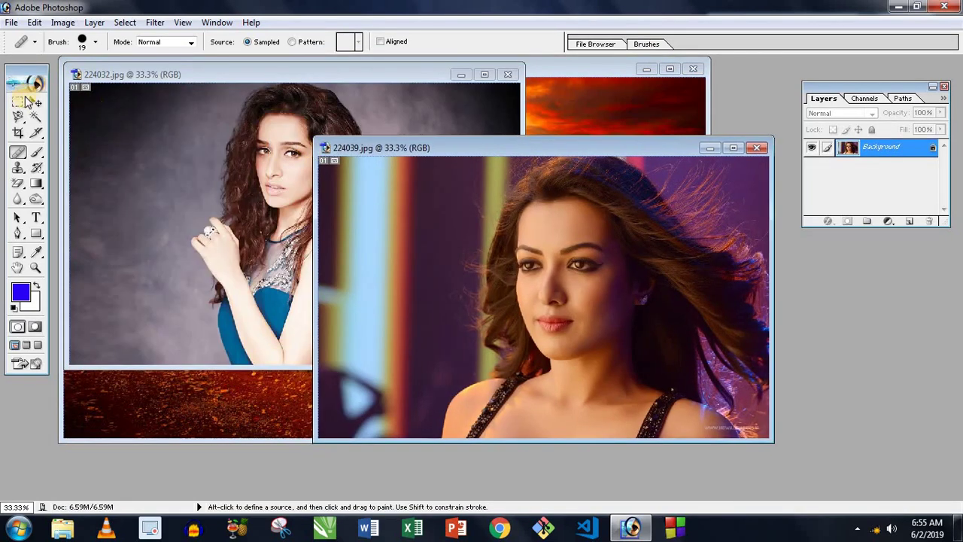
pyautogui.rightClick(18, 152)
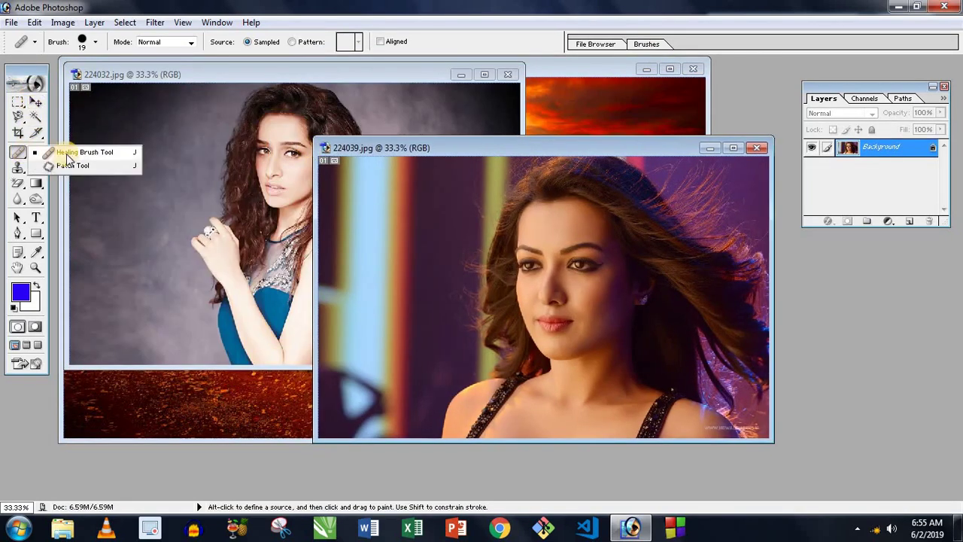
pyautogui.click(427, 148)
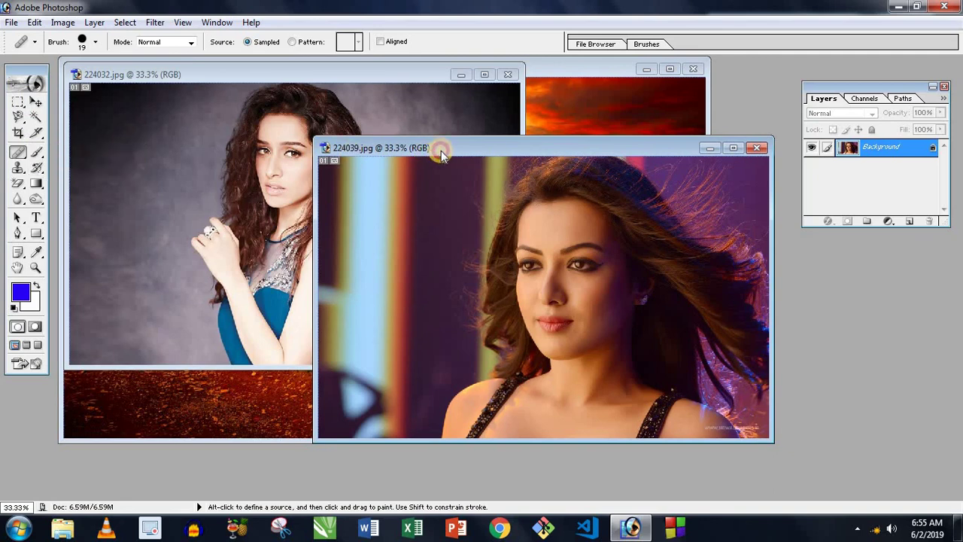
pyautogui.moveTo(427, 148); pyautogui.dragTo(408, 110)
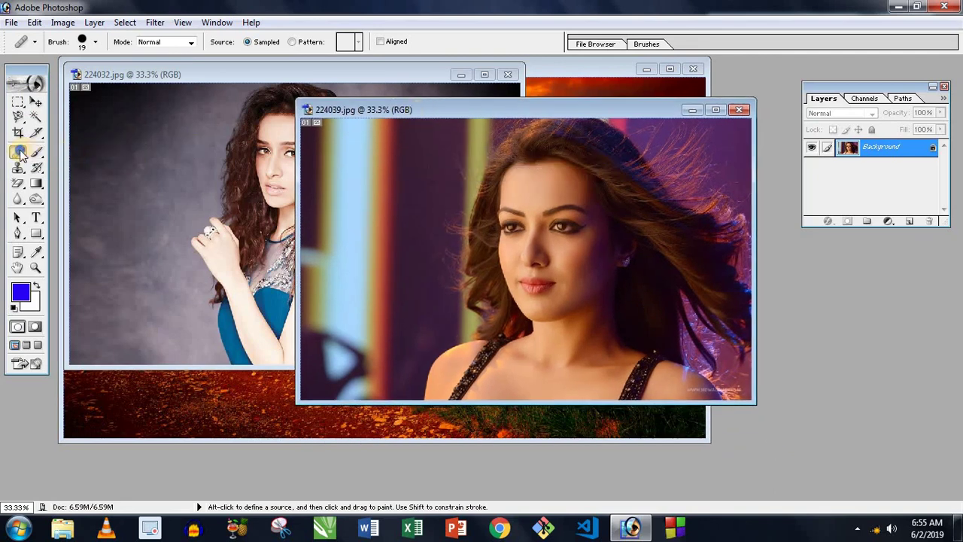
pyautogui.rightClick(19, 153)
pyautogui.click(75, 151)
pyautogui.click(209, 80)
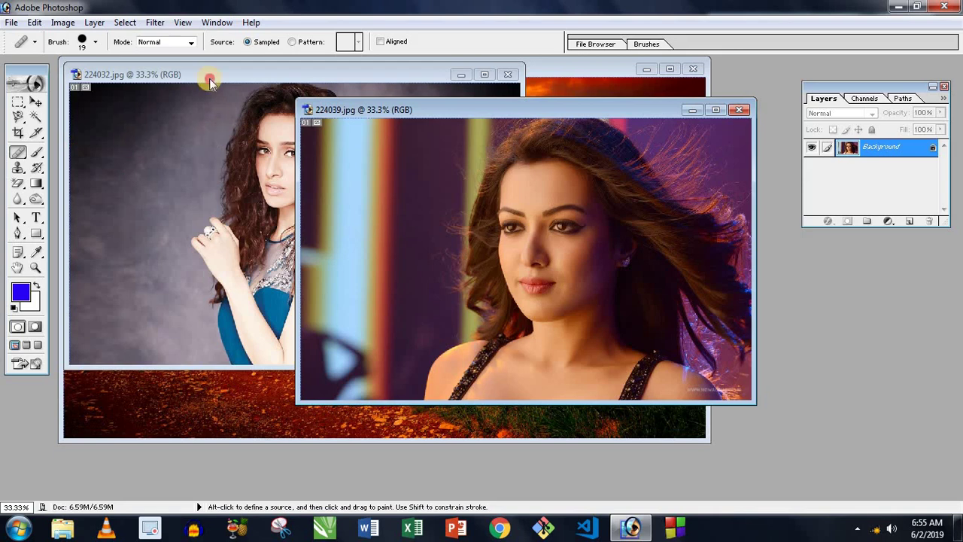
pyautogui.moveTo(210, 79); pyautogui.dragTo(235, 111)
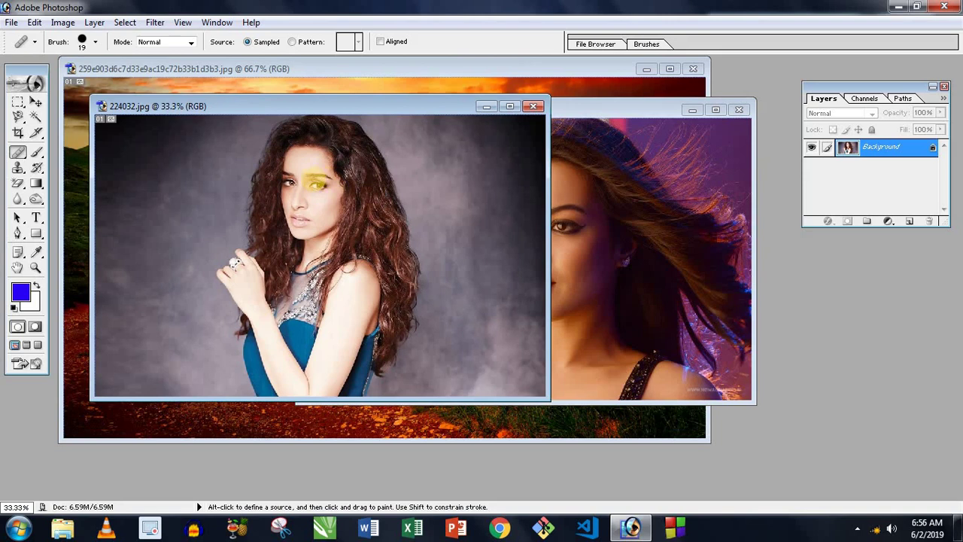
pyautogui.rightClick(290, 177)
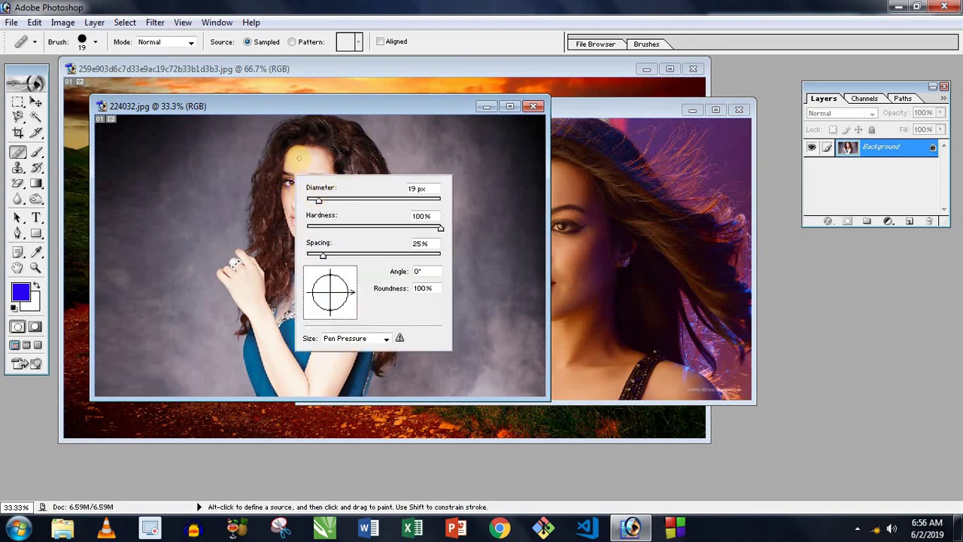
# - Set the Healing Brush diameter to 129 px
pyautogui.rightClick(299, 158)
pyautogui.click(351, 183)
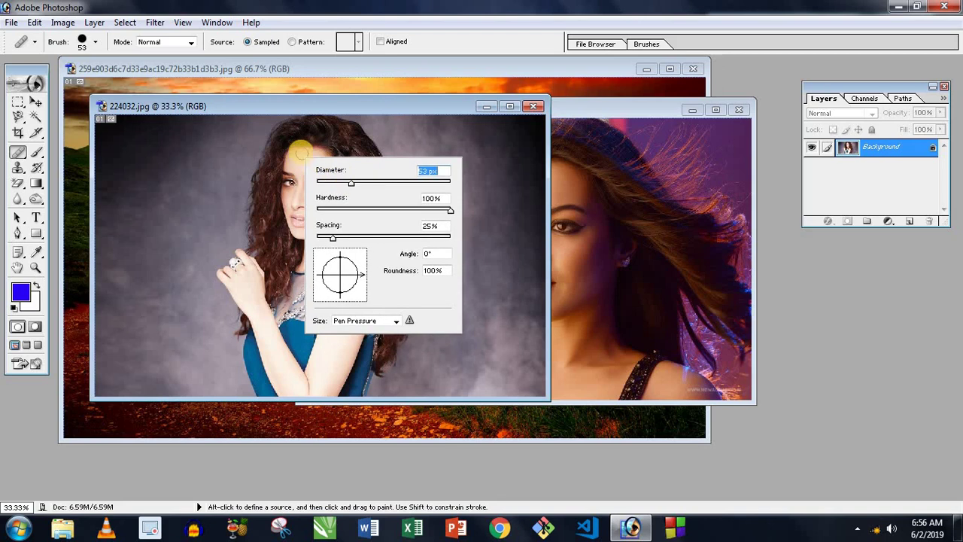
pyautogui.click(277, 113)
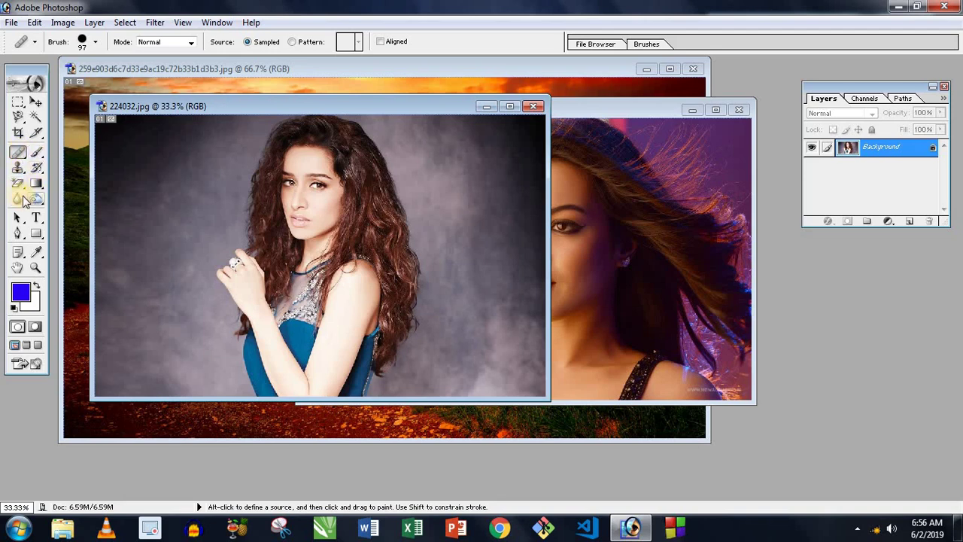
pyautogui.rightClick(22, 154)
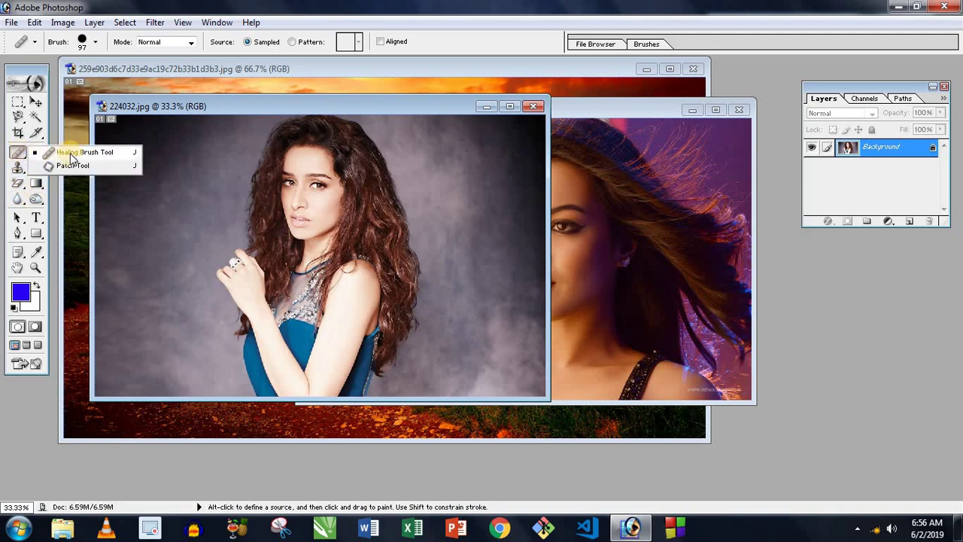
pyautogui.click(73, 153)
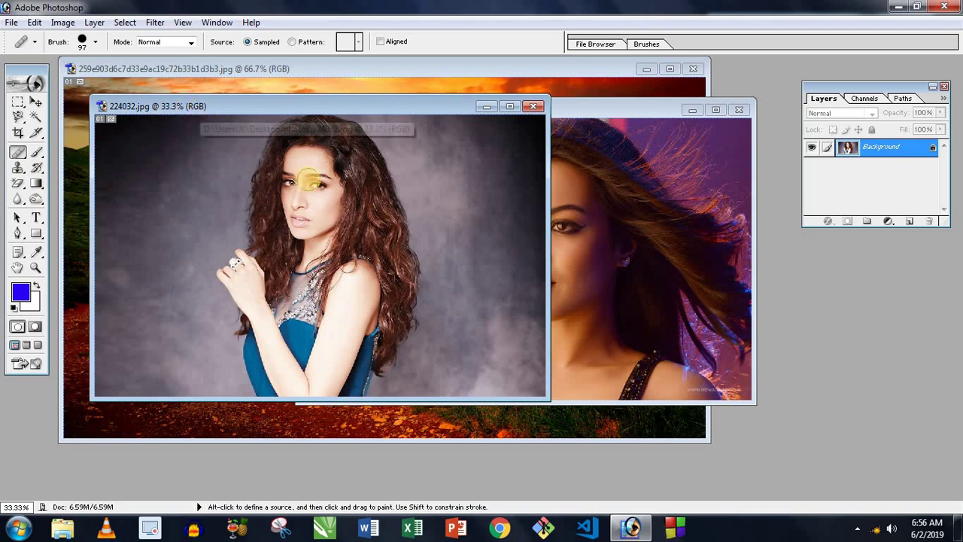
pyautogui.rightClick(309, 177)
pyautogui.click(404, 207)
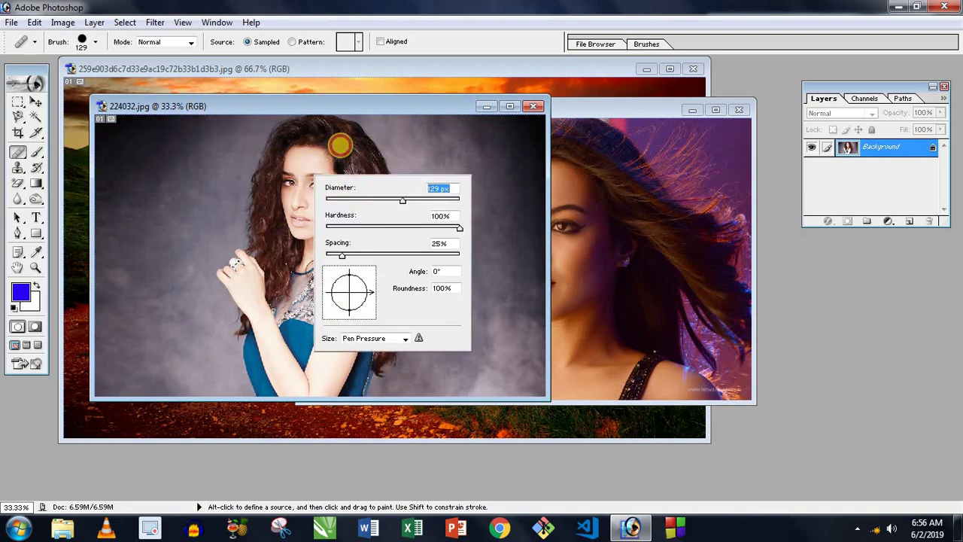
pyautogui.press('Return')
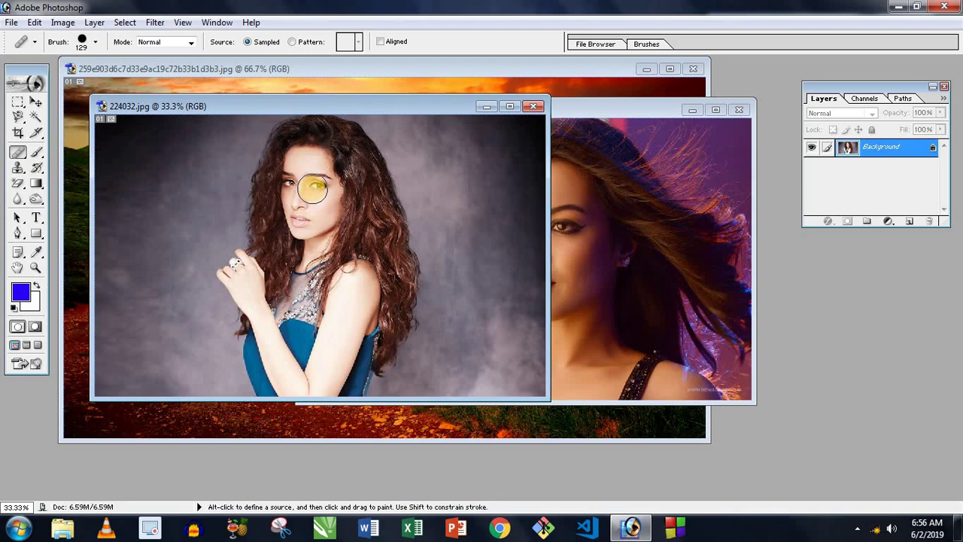
# - Alt-sample the portrait's eye and face area as the healing source
pyautogui.press('alt')
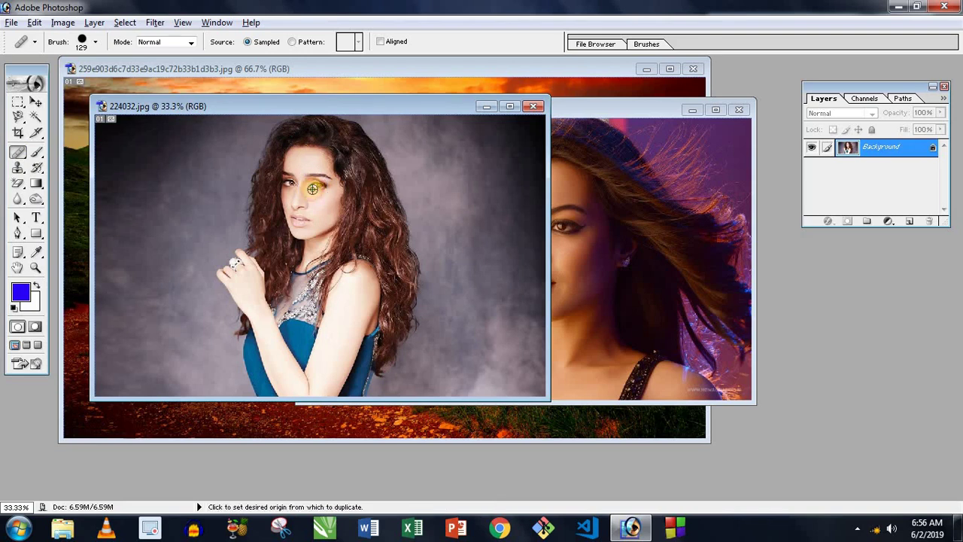
pyautogui.keyDown('alt'); pyautogui.click(312, 189); pyautogui.keyUp('alt')
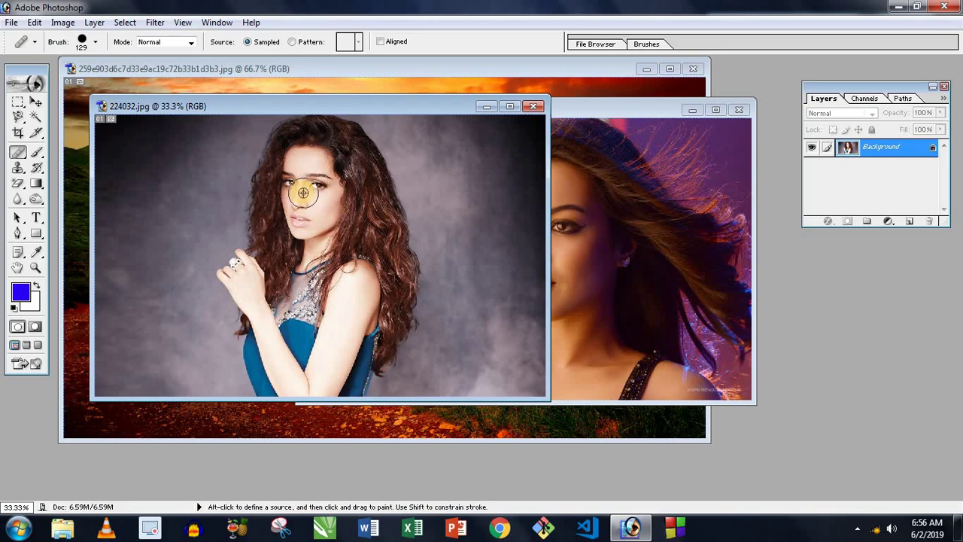
pyautogui.press('alt')
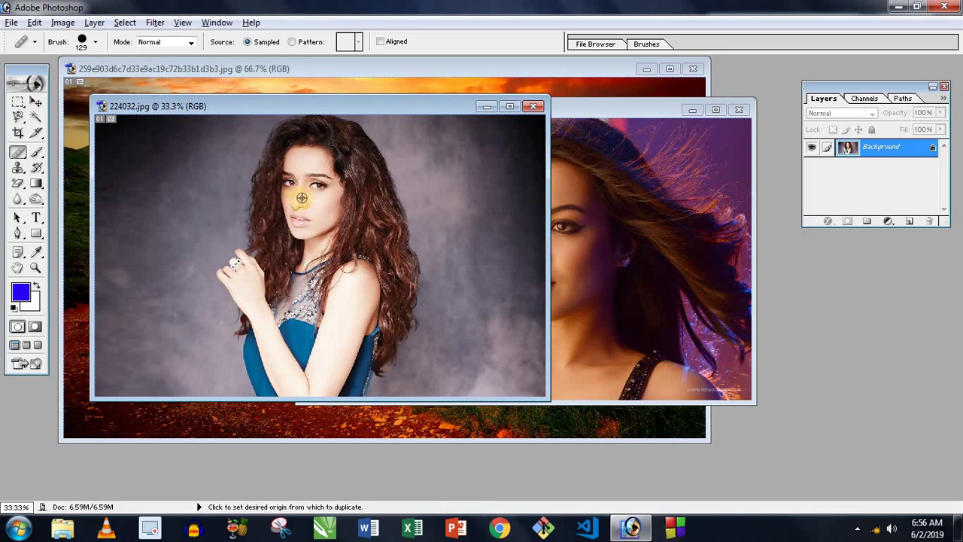
pyautogui.keyDown('alt'); pyautogui.click(301, 197); pyautogui.keyUp('alt')
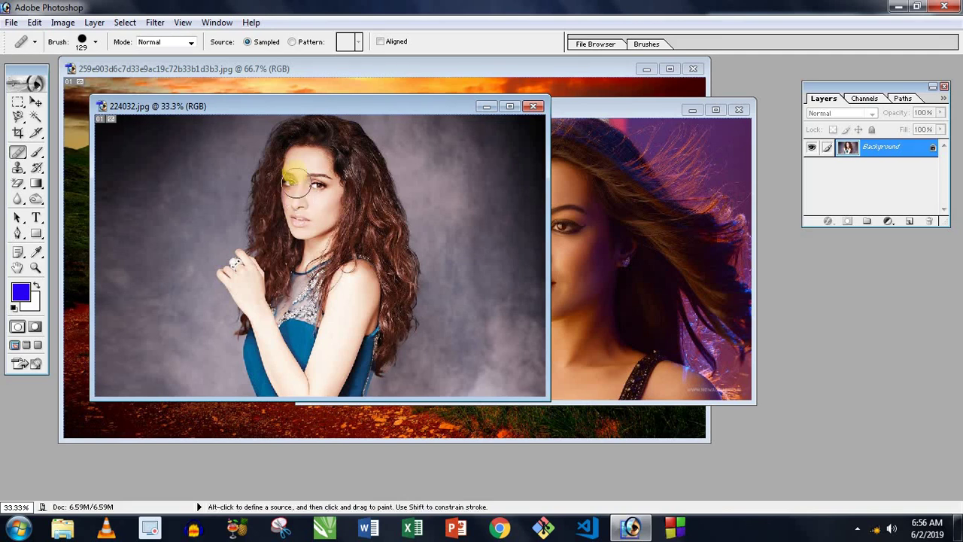
# - Paint a healed copy of the face into the upper-right background, then reposition the 224032.jpg window
pyautogui.moveTo(323, 155); pyautogui.dragTo(303, 208)
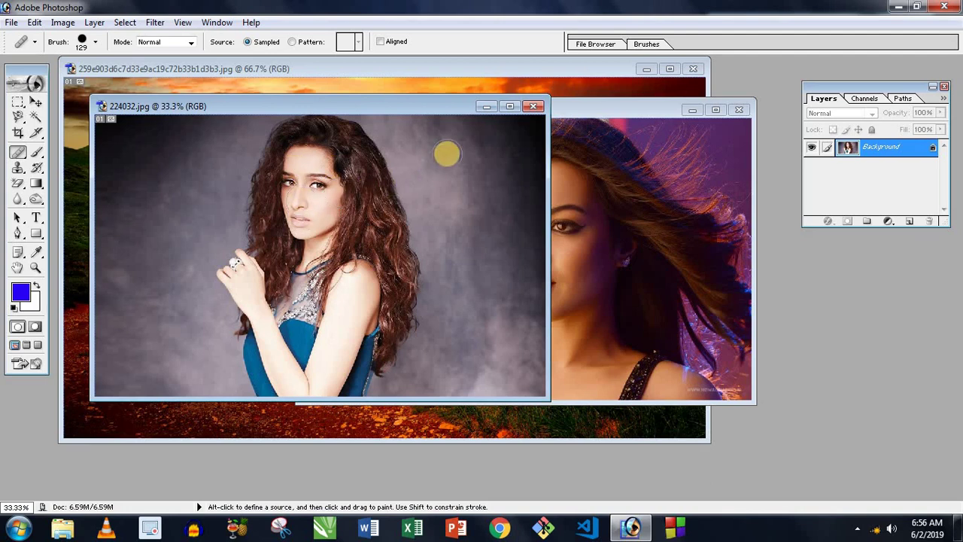
pyautogui.moveTo(450, 151)
pyautogui.mouseDown()
pyautogui.moveTo(423, 148)
pyautogui.moveTo(471, 178)
pyautogui.moveTo(484, 165)
pyautogui.moveTo(449, 178)
pyautogui.moveTo(430, 173)
pyautogui.mouseUp()
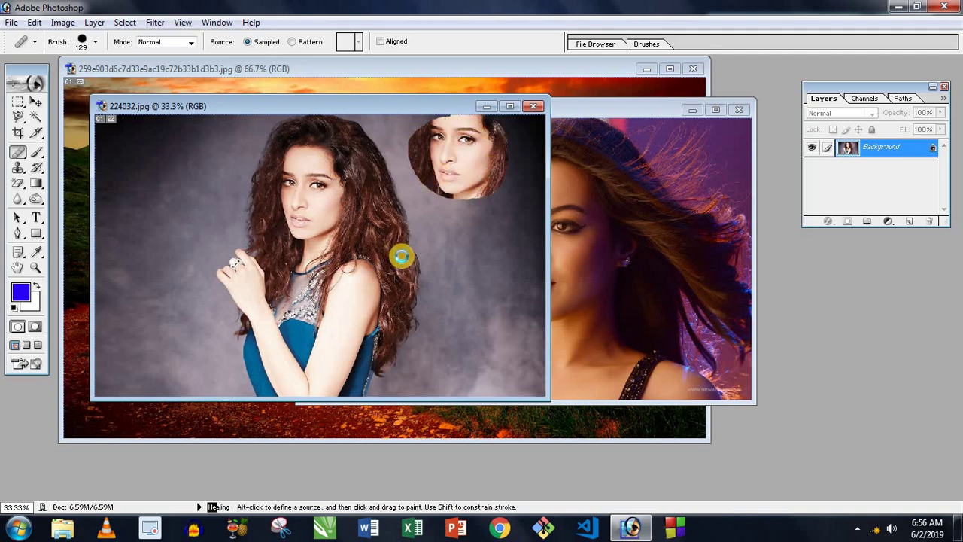
pyautogui.moveTo(460, 160); pyautogui.dragTo(426, 179)
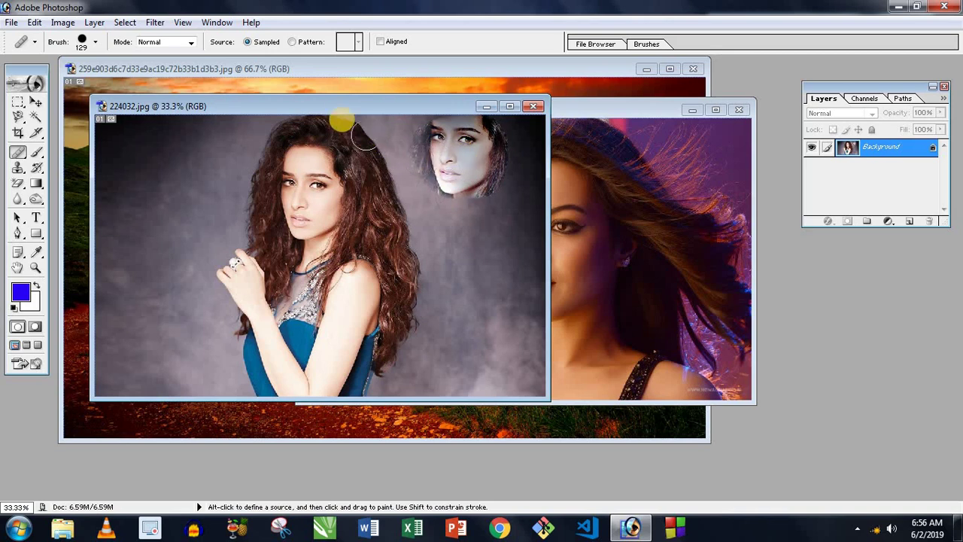
pyautogui.moveTo(394, 109); pyautogui.dragTo(555, 109)
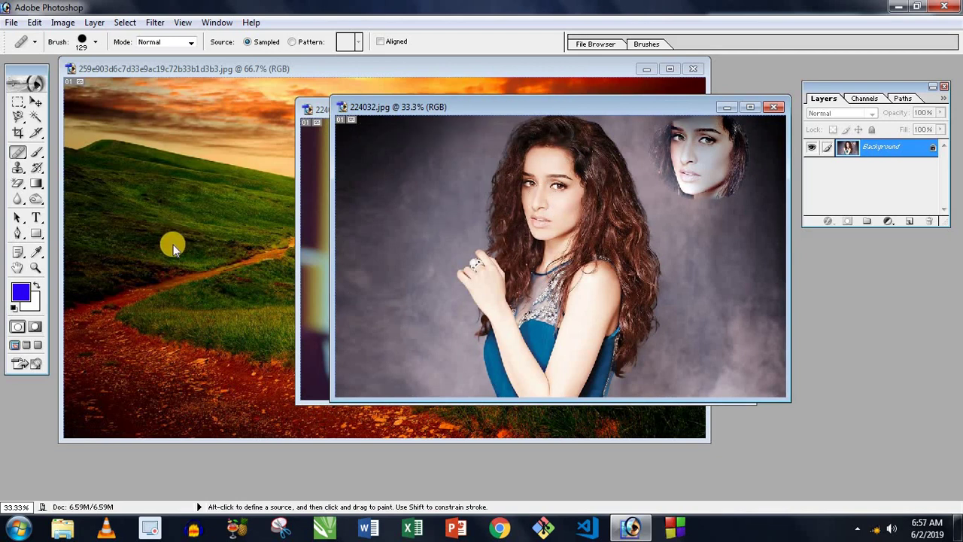
pyautogui.moveTo(407, 106); pyautogui.dragTo(400, 106)
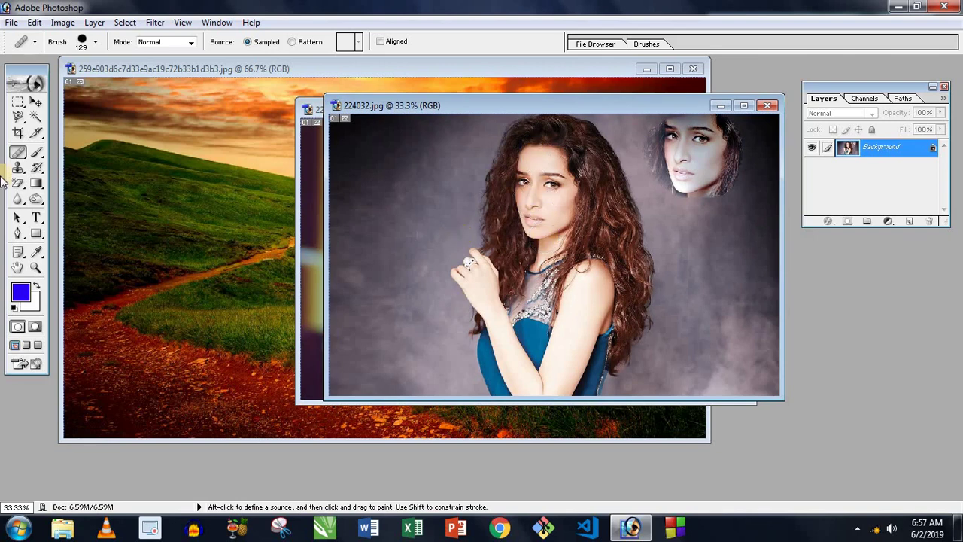
# - Sample the woman's neck and heal over her chin, cheek and the grey background
pyautogui.moveTo(16, 155); pyautogui.dragTo(96, 151)
pyautogui.keyDown('alt'); pyautogui.click(483, 190); pyautogui.keyUp('alt')
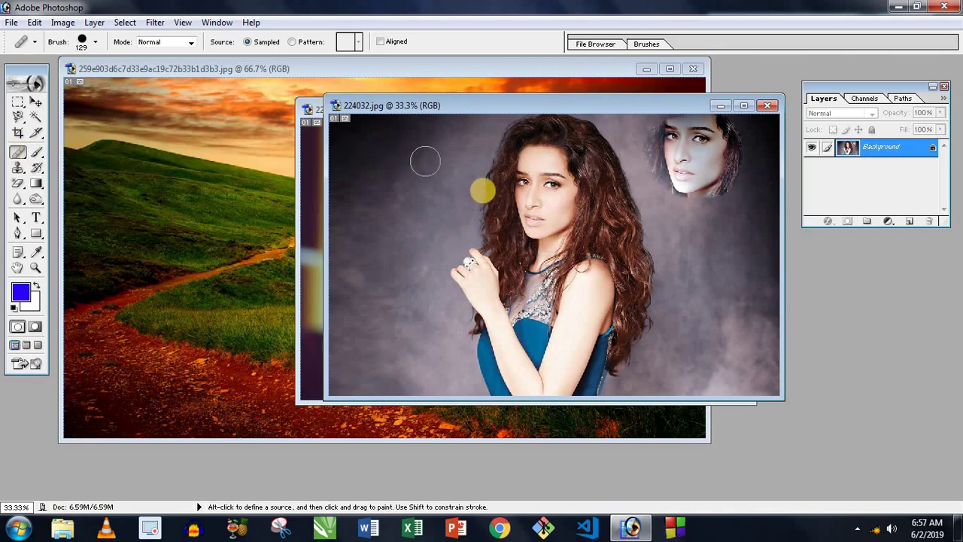
pyautogui.keyDown('alt'); pyautogui.click(548, 249); pyautogui.keyUp('alt')
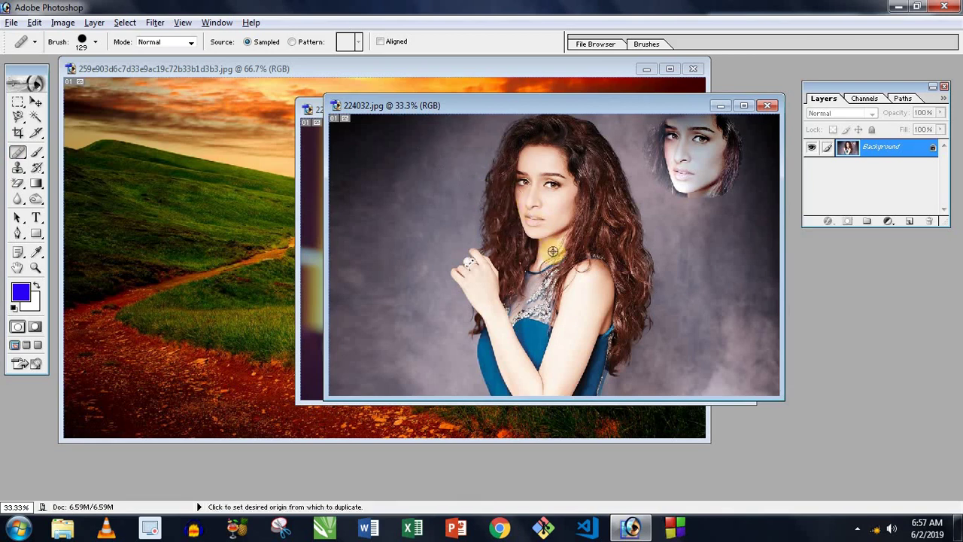
pyautogui.keyDown('alt'); pyautogui.click(553, 252); pyautogui.keyUp('alt')
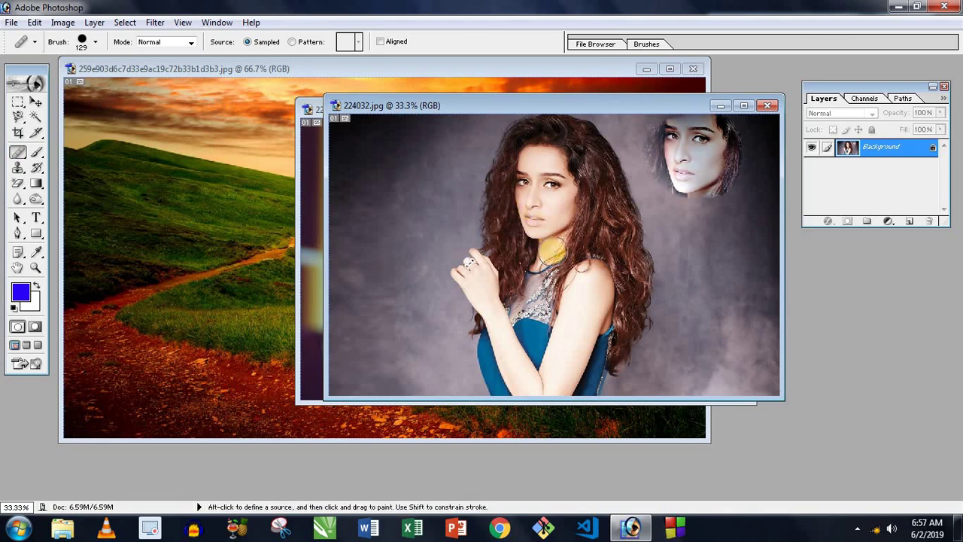
pyautogui.moveTo(551, 171); pyautogui.dragTo(517, 241)
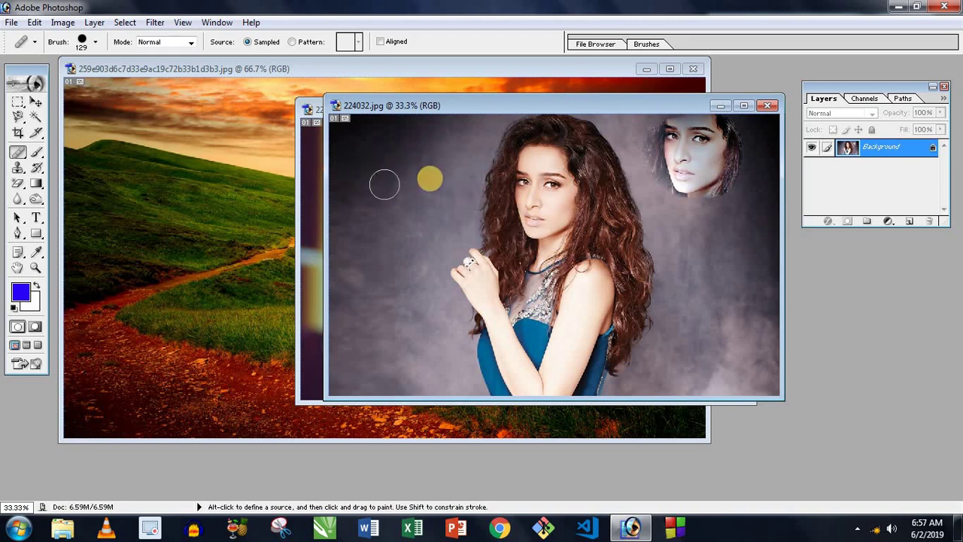
pyautogui.moveTo(346, 165); pyautogui.dragTo(426, 174)
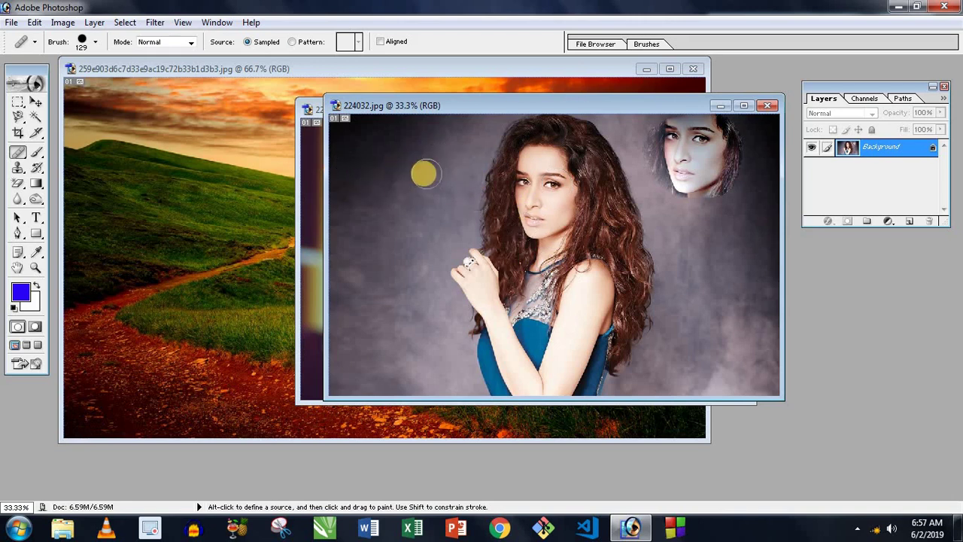
pyautogui.click(193, 75)
# - Heal the curly-haired woman's face along the landscape's left side, then move the portrait window
pyautogui.moveTo(286, 221)
pyautogui.mouseDown()
pyautogui.moveTo(322, 339)
pyautogui.moveTo(299, 373)
pyautogui.moveTo(309, 228)
pyautogui.moveTo(383, 224)
pyautogui.moveTo(409, 288)
pyautogui.moveTo(366, 348)
pyautogui.moveTo(269, 293)
pyautogui.moveTo(253, 176)
pyautogui.moveTo(301, 146)
pyautogui.moveTo(286, 128)
pyautogui.moveTo(347, 138)
pyautogui.moveTo(293, 133)
pyautogui.moveTo(269, 161)
pyautogui.moveTo(267, 189)
pyautogui.moveTo(295, 130)
pyautogui.moveTo(360, 136)
pyautogui.moveTo(399, 163)
pyautogui.moveTo(394, 181)
pyautogui.moveTo(415, 243)
pyautogui.moveTo(409, 286)
pyautogui.mouseUp()
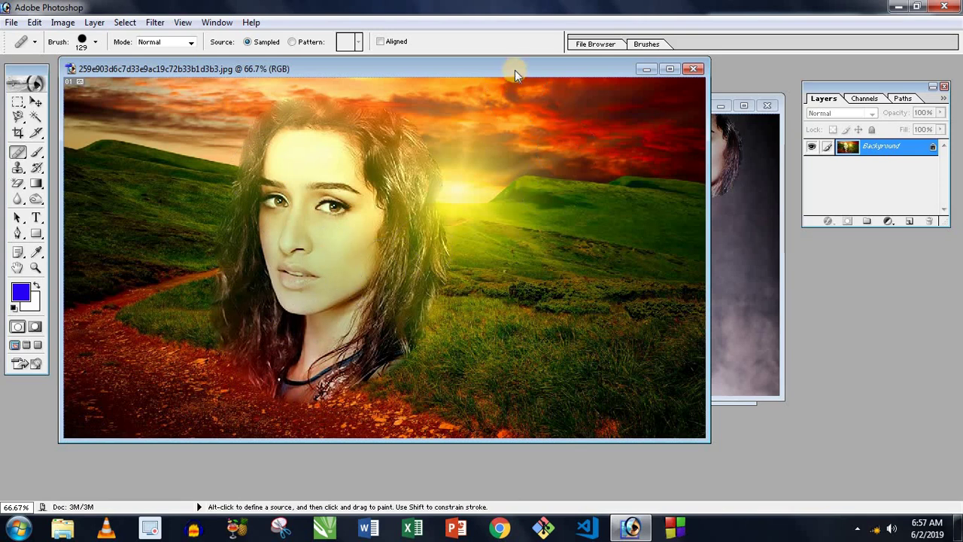
pyautogui.click(731, 264)
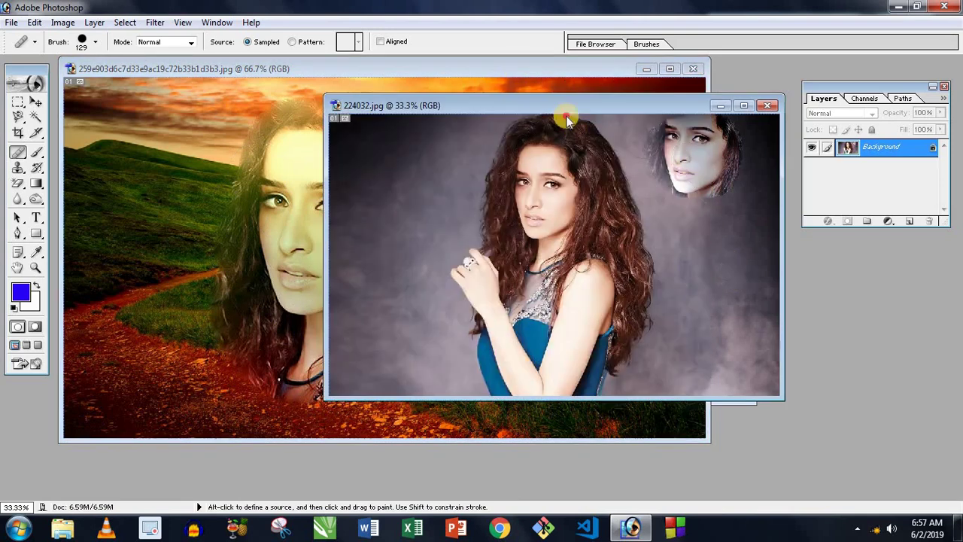
pyautogui.moveTo(567, 118); pyautogui.dragTo(597, 184)
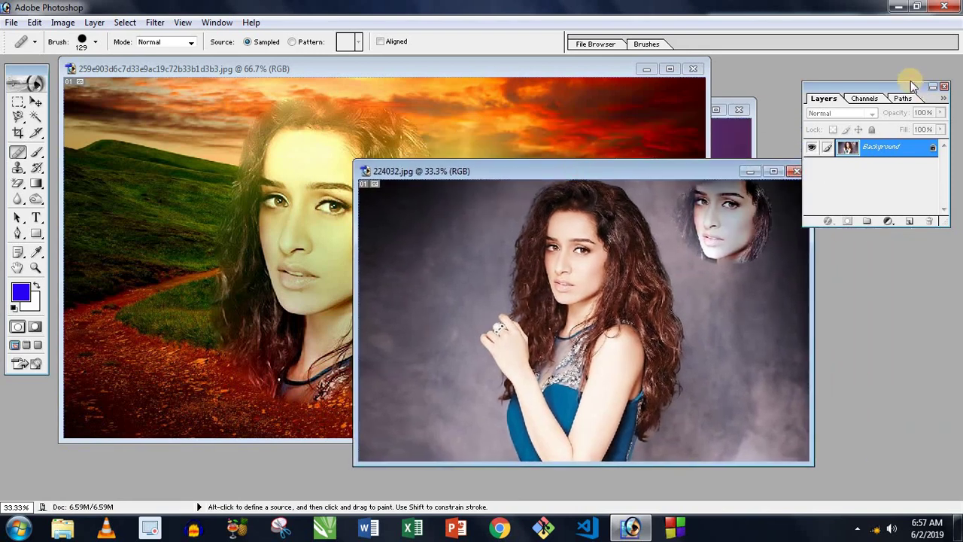
# - Close the Layers panel and rearrange the landscape and portrait windows
pyautogui.click(944, 86)
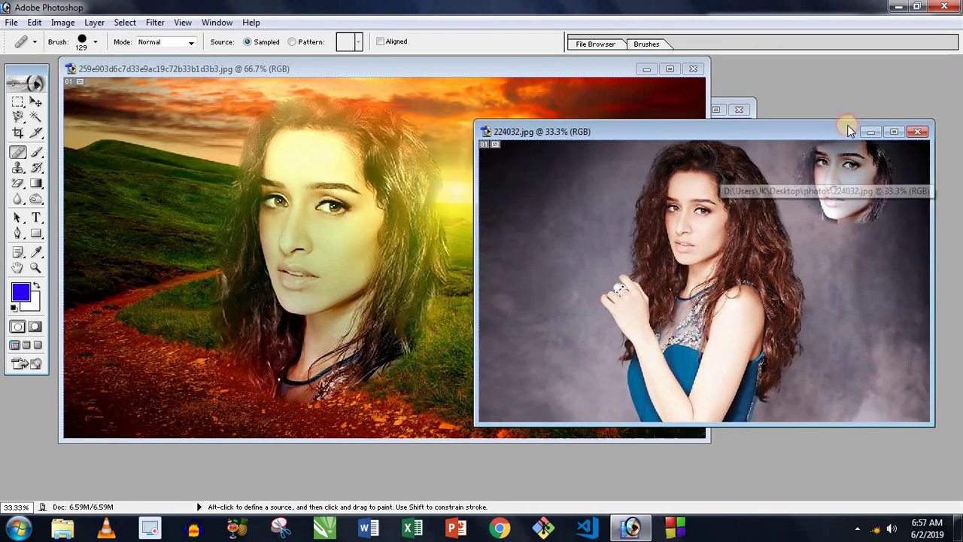
pyautogui.moveTo(721, 176); pyautogui.dragTo(849, 130)
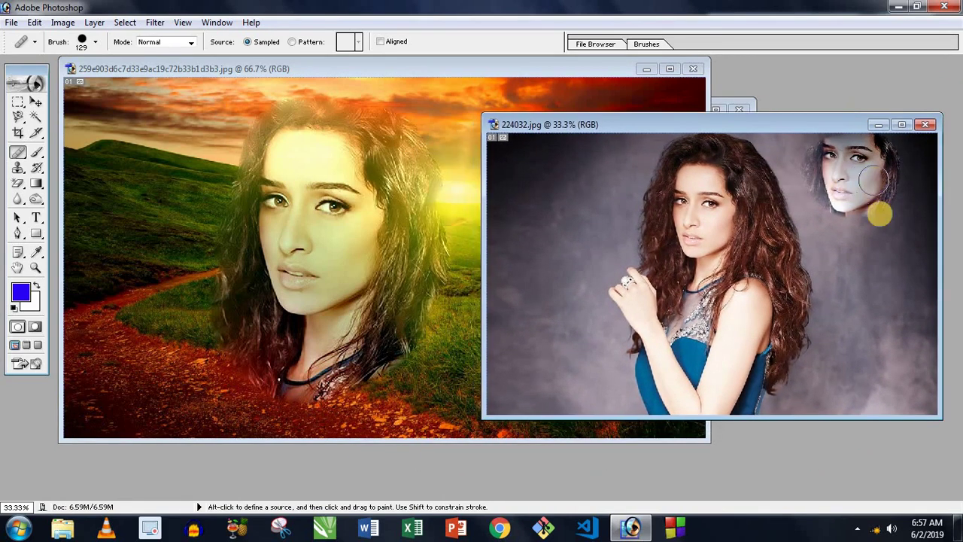
pyautogui.click(379, 75)
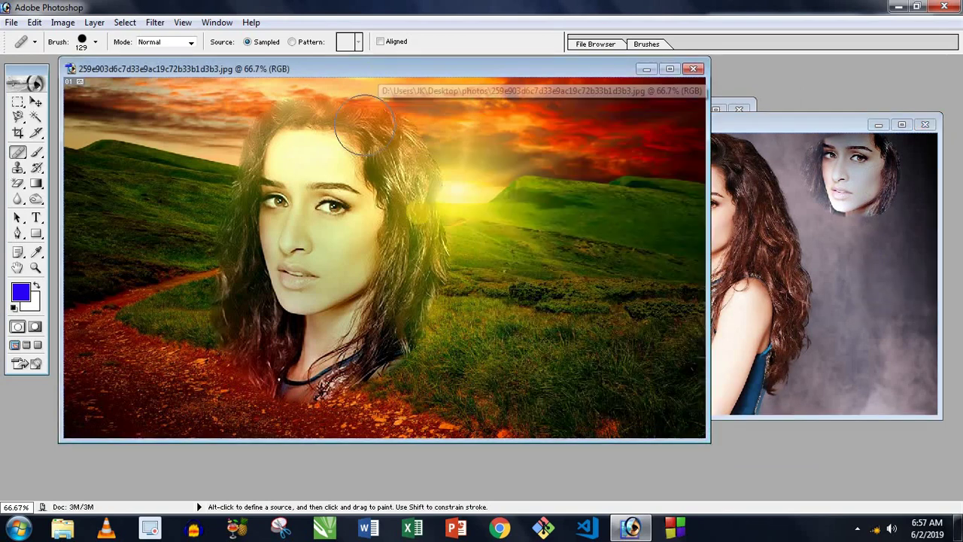
pyautogui.click(764, 130)
pyautogui.moveTo(742, 125); pyautogui.dragTo(739, 174)
# - Set the healing source between the second woman's eyes in 224039.jpg
pyautogui.click(739, 174)
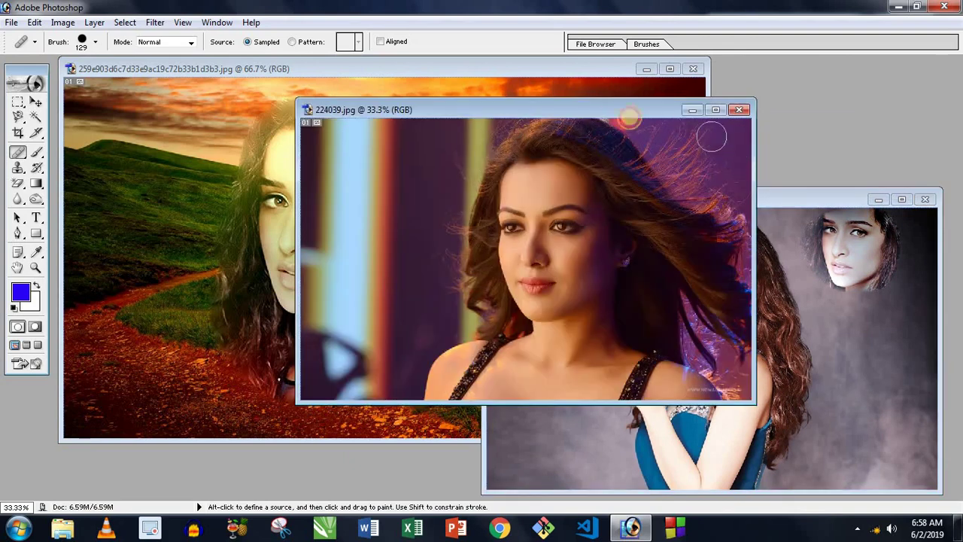
pyautogui.moveTo(600, 112); pyautogui.dragTo(790, 118)
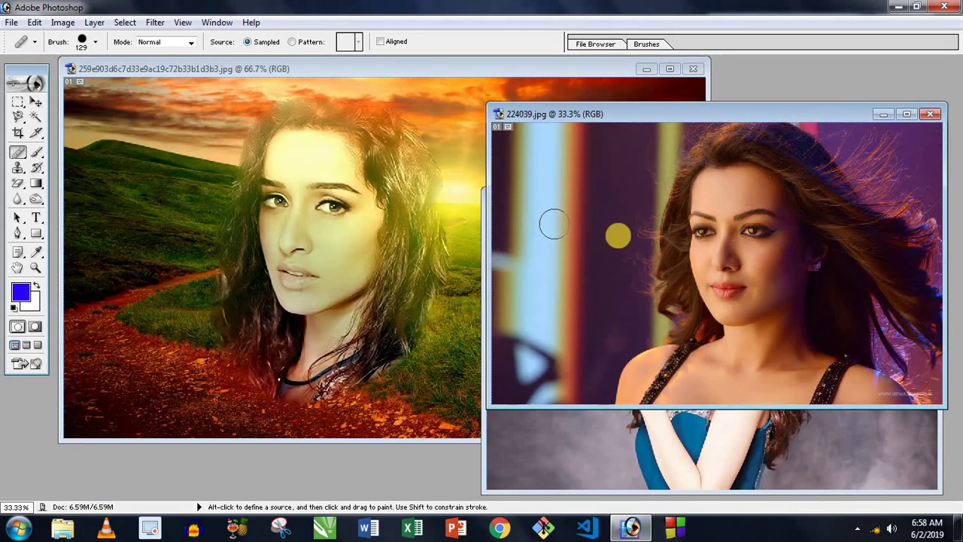
pyautogui.press('alt')
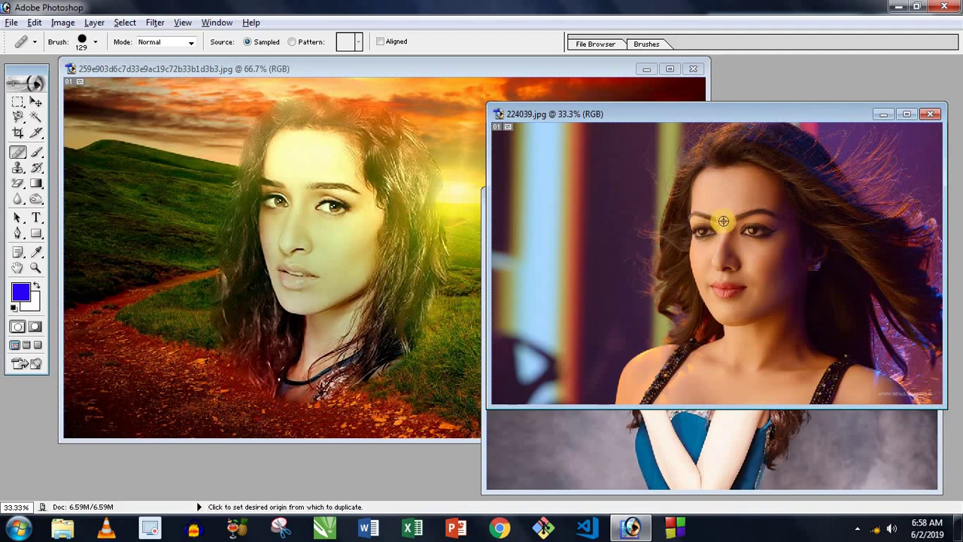
pyautogui.keyDown('alt'); pyautogui.click(723, 220); pyautogui.keyUp('alt')
# - Paint the second face onto the landscape's right side over hills and sky, blending near the sun
pyautogui.click(354, 203)
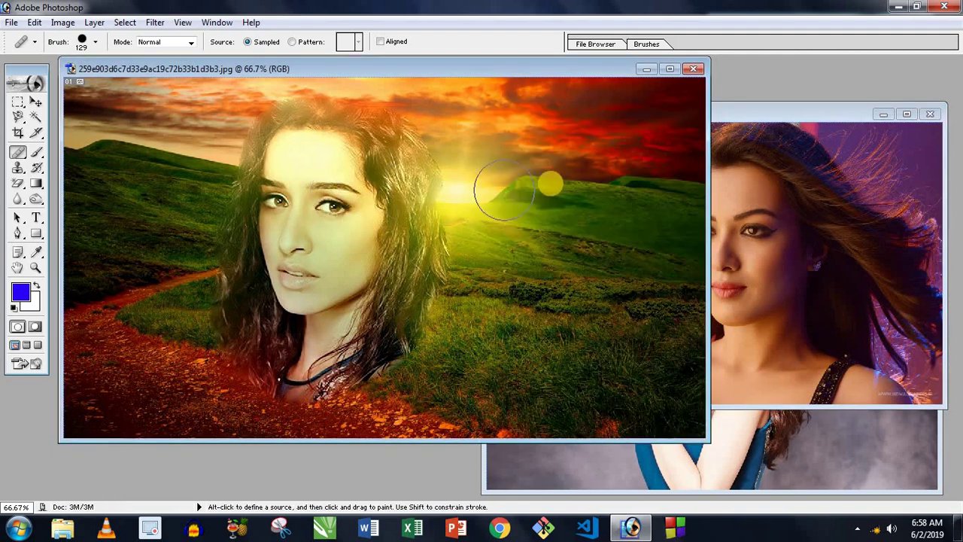
pyautogui.moveTo(589, 173)
pyautogui.mouseDown()
pyautogui.moveTo(557, 216)
pyautogui.moveTo(541, 188)
pyautogui.moveTo(555, 161)
pyautogui.moveTo(577, 146)
pyautogui.moveTo(596, 154)
pyautogui.mouseUp()
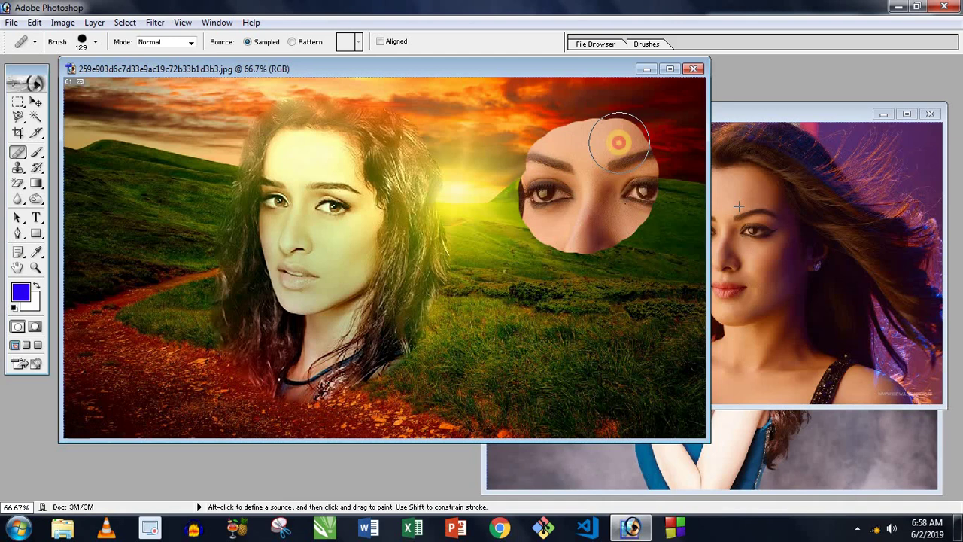
pyautogui.moveTo(619, 140)
pyautogui.mouseDown()
pyautogui.moveTo(568, 138)
pyautogui.moveTo(594, 112)
pyautogui.moveTo(627, 117)
pyautogui.moveTo(604, 101)
pyautogui.moveTo(572, 108)
pyautogui.moveTo(630, 129)
pyautogui.moveTo(652, 174)
pyautogui.moveTo(652, 228)
pyautogui.mouseUp()
pyautogui.moveTo(654, 178)
pyautogui.mouseDown()
pyautogui.moveTo(649, 189)
pyautogui.moveTo(645, 123)
pyautogui.moveTo(673, 155)
pyautogui.moveTo(647, 231)
pyautogui.moveTo(565, 231)
pyautogui.moveTo(538, 194)
pyautogui.moveTo(581, 101)
pyautogui.moveTo(641, 100)
pyautogui.moveTo(550, 110)
pyautogui.moveTo(527, 241)
pyautogui.moveTo(655, 251)
pyautogui.moveTo(685, 188)
pyautogui.moveTo(602, 286)
pyautogui.moveTo(549, 276)
pyautogui.moveTo(577, 304)
pyautogui.moveTo(670, 278)
pyautogui.moveTo(667, 306)
pyautogui.moveTo(598, 334)
pyautogui.moveTo(547, 306)
pyautogui.moveTo(598, 345)
pyautogui.moveTo(669, 311)
pyautogui.moveTo(654, 348)
pyautogui.moveTo(577, 347)
pyautogui.moveTo(598, 357)
pyautogui.moveTo(665, 323)
pyautogui.moveTo(678, 286)
pyautogui.mouseUp()
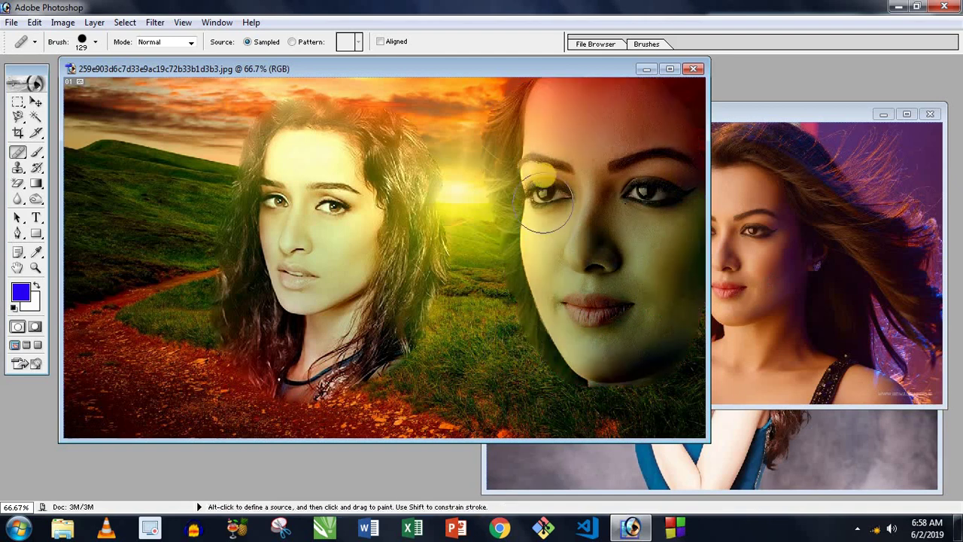
pyautogui.moveTo(596, 295); pyautogui.dragTo(597, 238)
pyautogui.click(585, 287)
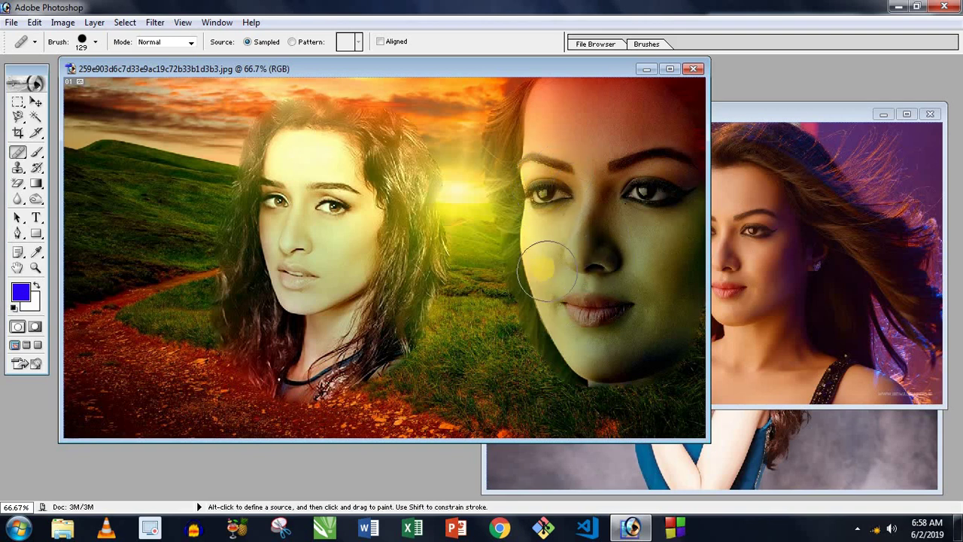
pyautogui.click(512, 214)
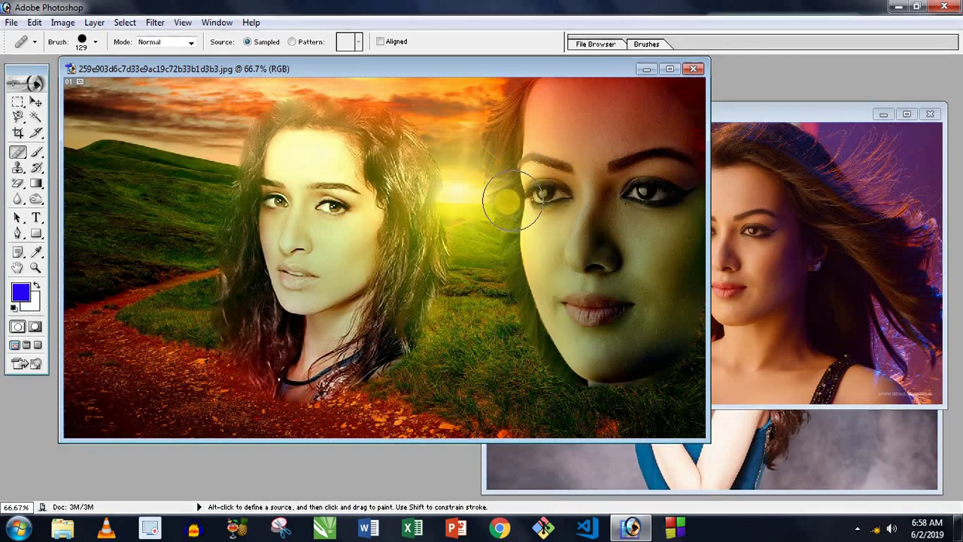
pyautogui.moveTo(407, 196); pyautogui.dragTo(459, 198)
pyautogui.moveTo(13, 155)
pyautogui.mouseDown()
pyautogui.moveTo(73, 160)
pyautogui.moveTo(17, 153)
pyautogui.mouseUp()
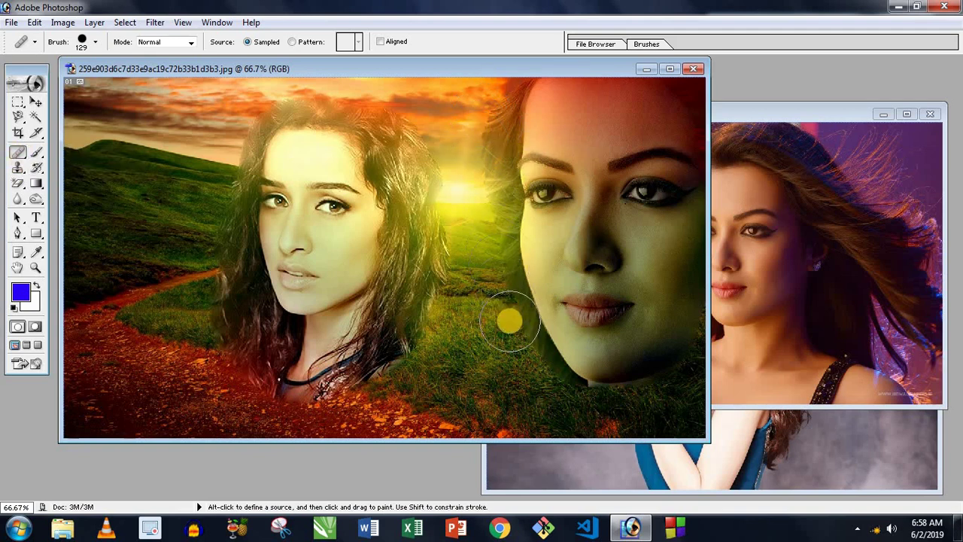
pyautogui.moveTo(36, 172); pyautogui.dragTo(75, 172)
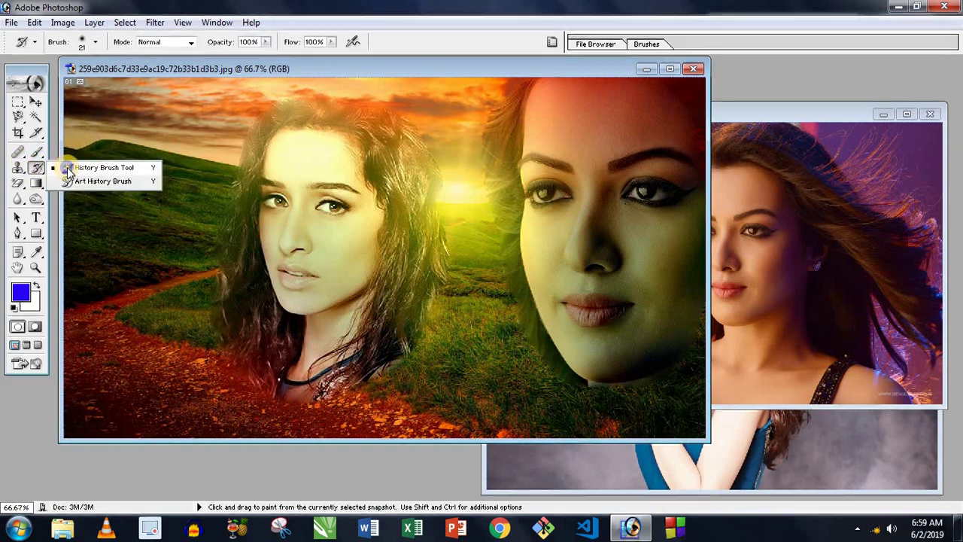
# - Set the History Brush master diameter to 68 px
pyautogui.click(68, 168)
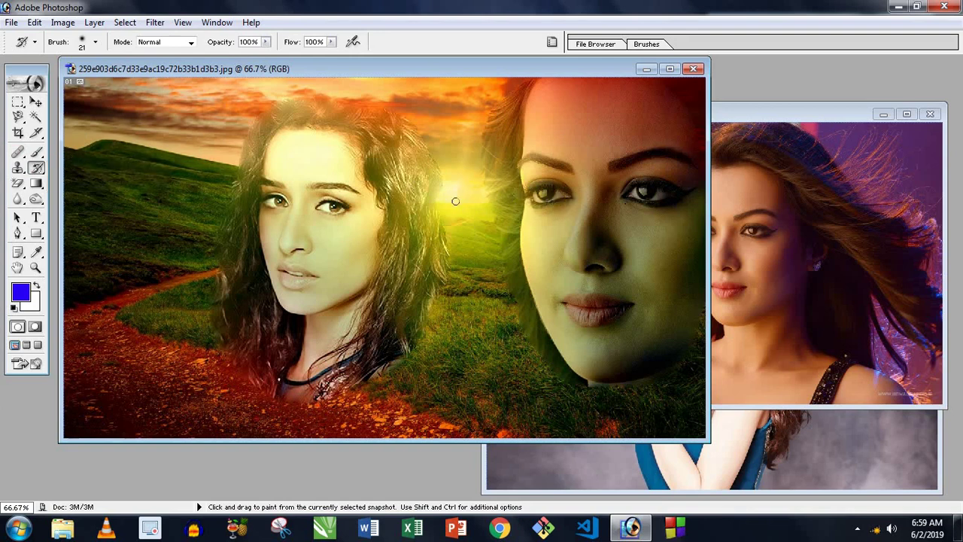
pyautogui.rightClick(495, 213)
pyautogui.moveTo(519, 214); pyautogui.dragTo(560, 215)
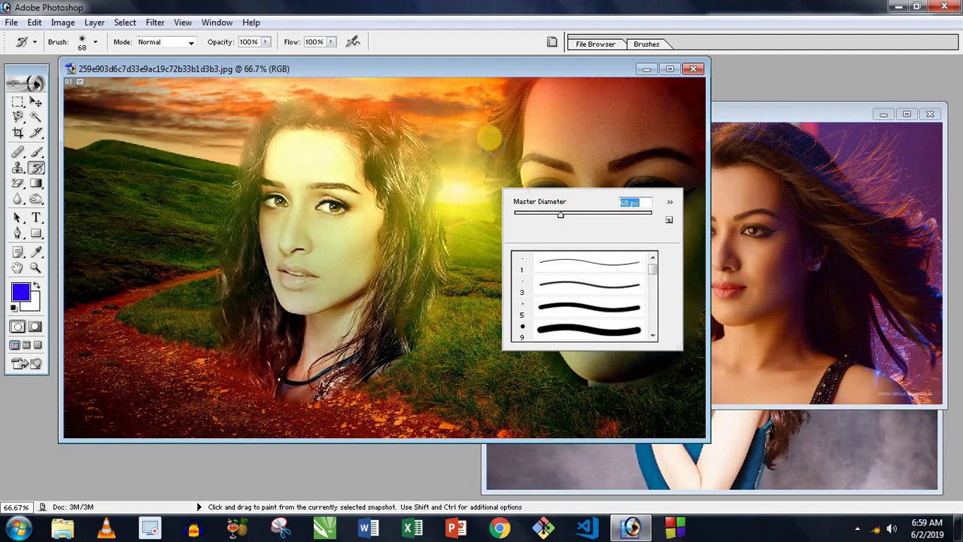
pyautogui.click(486, 124)
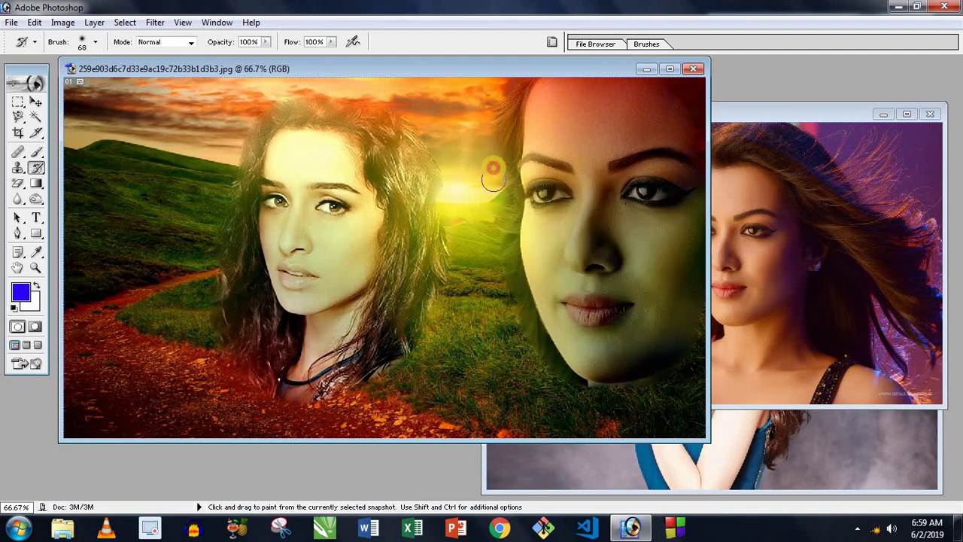
# - Restore earlier-state areas near the sun, along the right face's left edge and over its jaw
pyautogui.moveTo(493, 179)
pyautogui.mouseDown()
pyautogui.moveTo(503, 94)
pyautogui.moveTo(503, 170)
pyautogui.mouseUp()
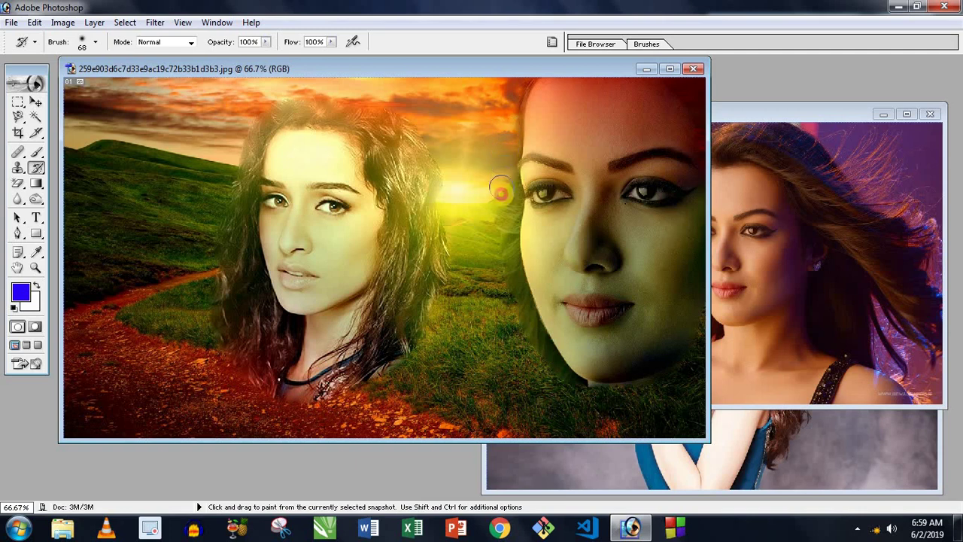
pyautogui.moveTo(506, 228)
pyautogui.mouseDown()
pyautogui.moveTo(507, 280)
pyautogui.moveTo(551, 370)
pyautogui.moveTo(613, 398)
pyautogui.moveTo(683, 379)
pyautogui.moveTo(643, 397)
pyautogui.mouseUp()
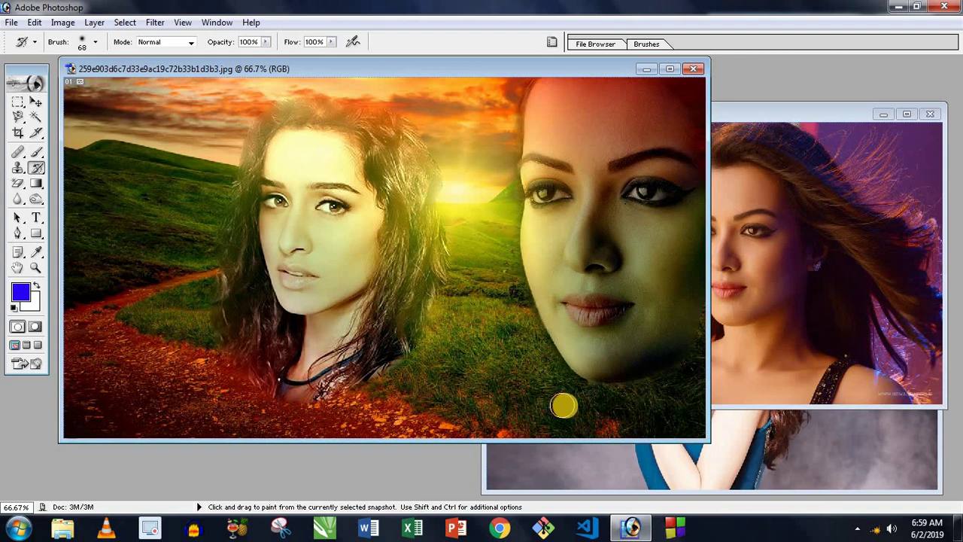
pyautogui.moveTo(564, 406)
pyautogui.mouseDown()
pyautogui.moveTo(602, 387)
pyautogui.moveTo(577, 389)
pyautogui.moveTo(655, 387)
pyautogui.moveTo(695, 366)
pyautogui.moveTo(597, 399)
pyautogui.mouseUp()
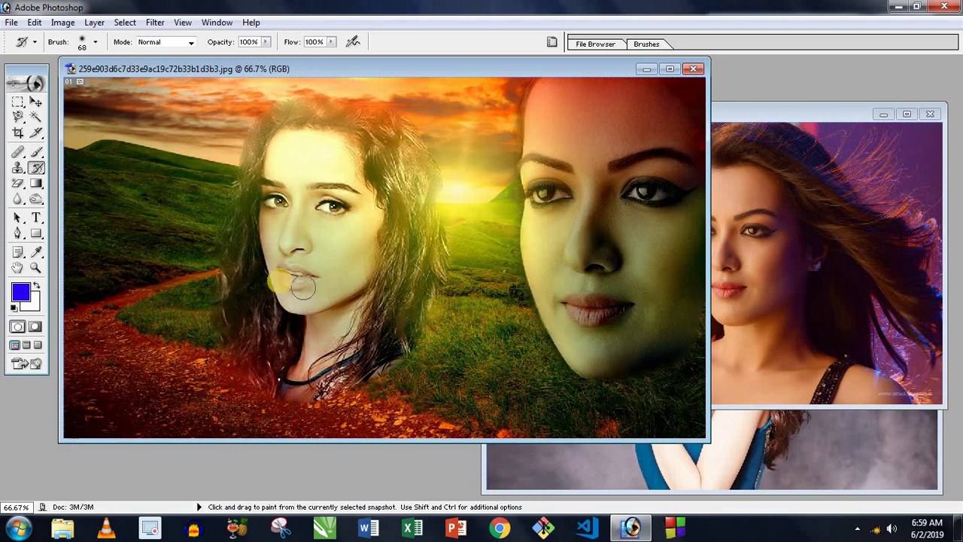
pyautogui.moveTo(38, 170)
pyautogui.mouseDown()
pyautogui.moveTo(64, 162)
pyautogui.moveTo(95, 173)
pyautogui.mouseUp()
pyautogui.moveTo(18, 152); pyautogui.dragTo(73, 156)
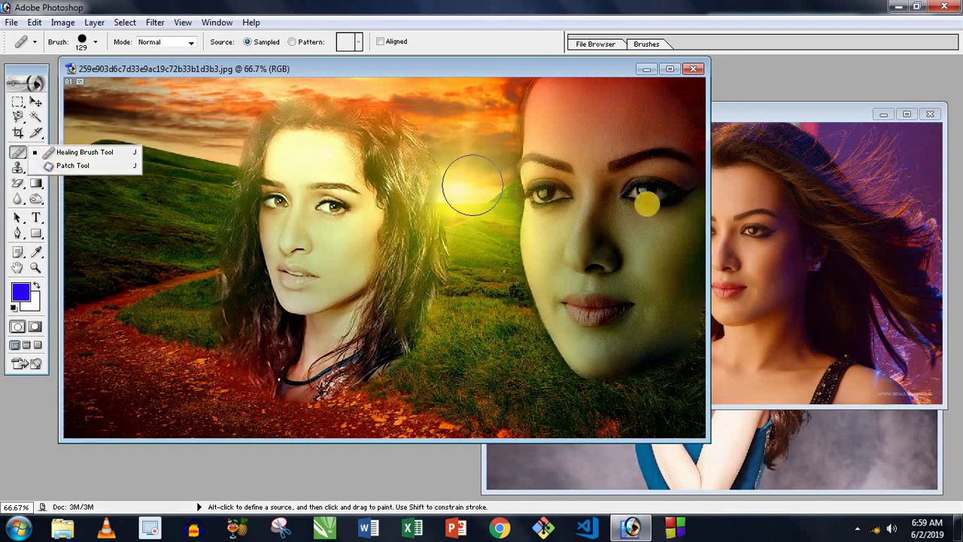
# - Maximize the 224032.jpg window and zoom in on the face around the eyes
pyautogui.click(741, 467)
pyautogui.moveTo(690, 207); pyautogui.dragTo(468, 130)
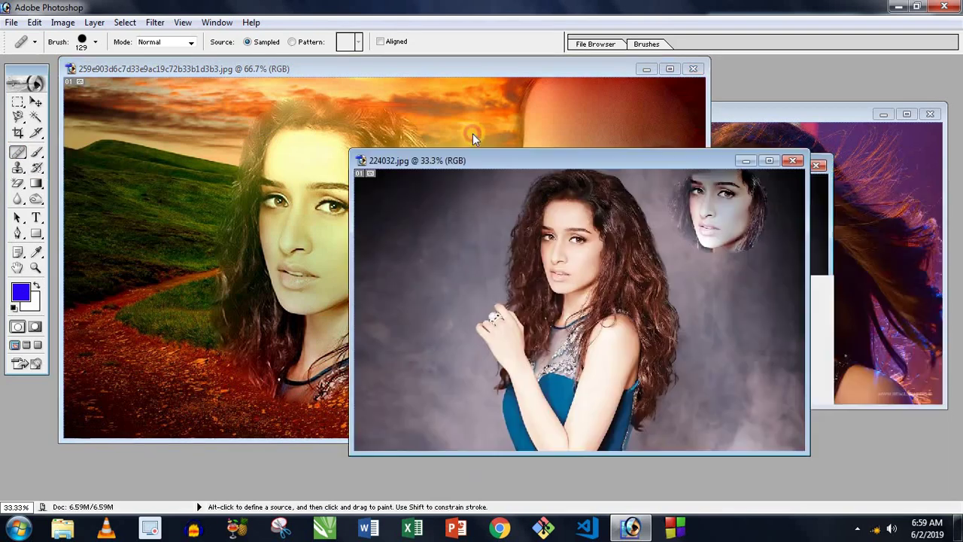
pyautogui.doubleClick(467, 130)
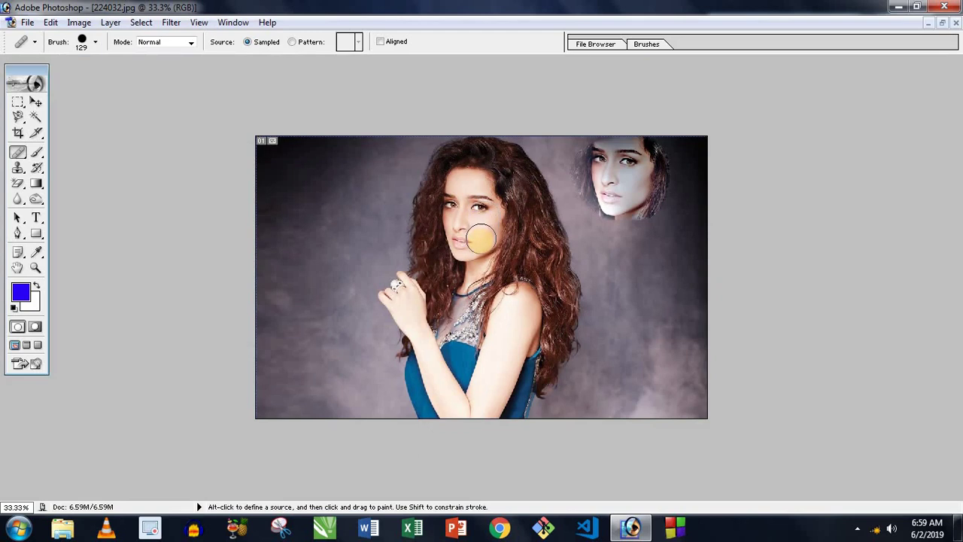
pyautogui.press('z')
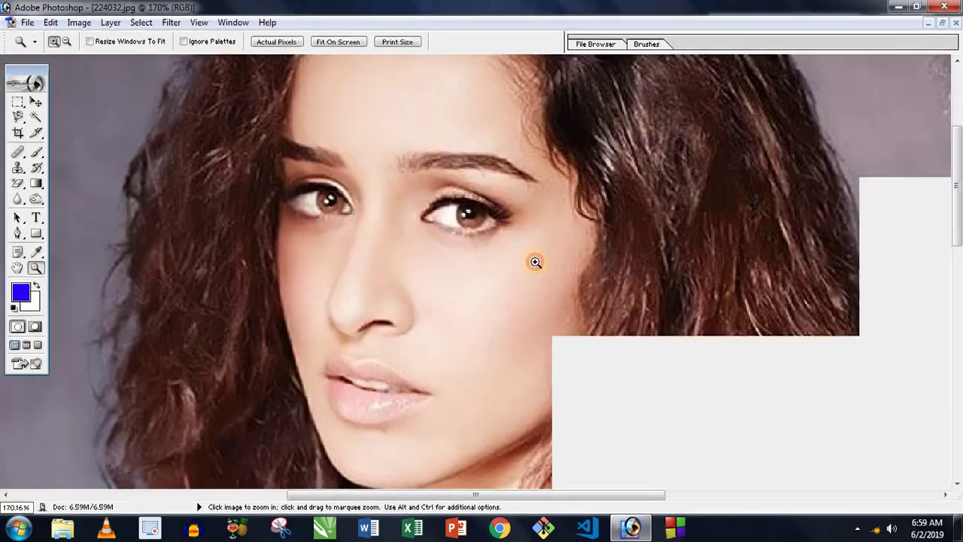
pyautogui.moveTo(431, 176); pyautogui.dragTo(535, 262)
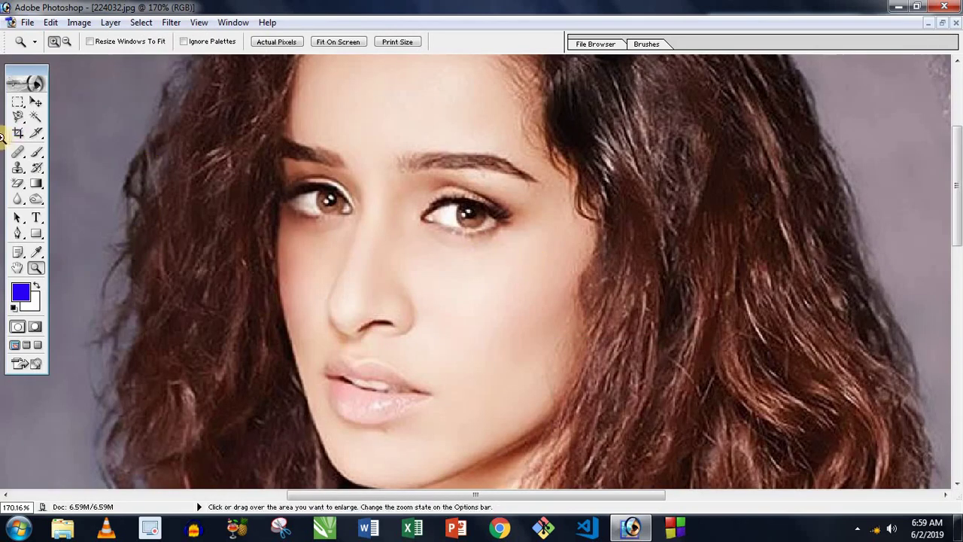
# - Use the Patch Tool to patch the forehead and the right eye area with forehead skin
pyautogui.moveTo(20, 164); pyautogui.dragTo(69, 167)
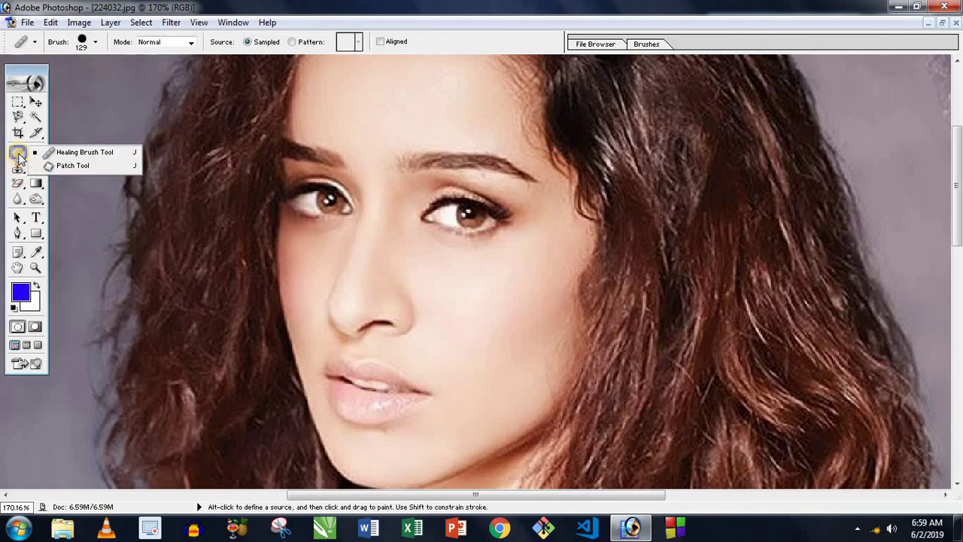
pyautogui.click(71, 165)
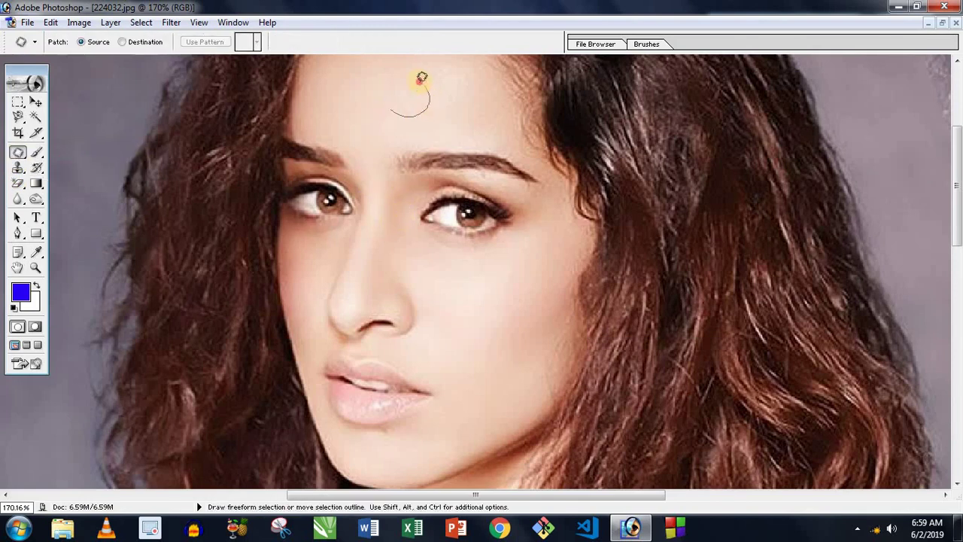
pyautogui.moveTo(400, 111); pyautogui.dragTo(622, 150)
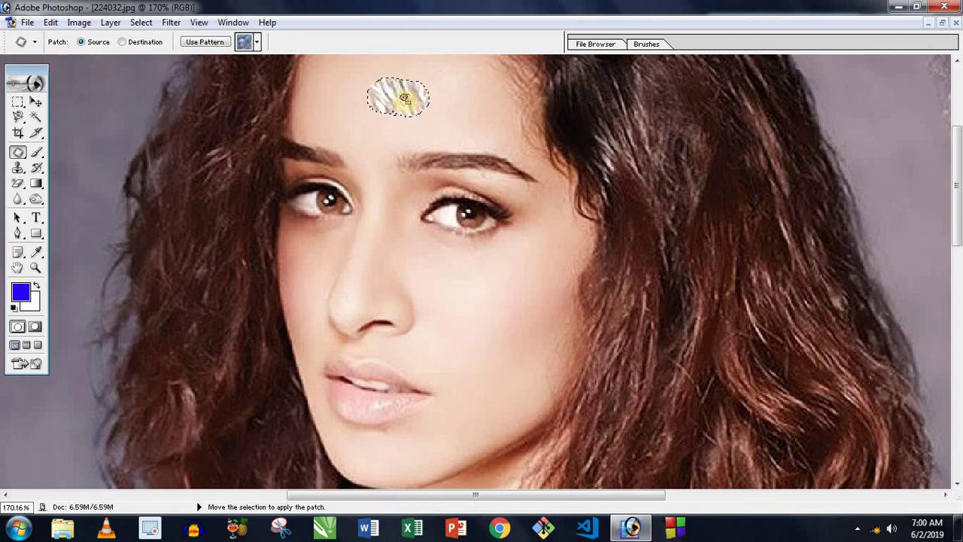
pyautogui.moveTo(404, 98); pyautogui.dragTo(412, 118)
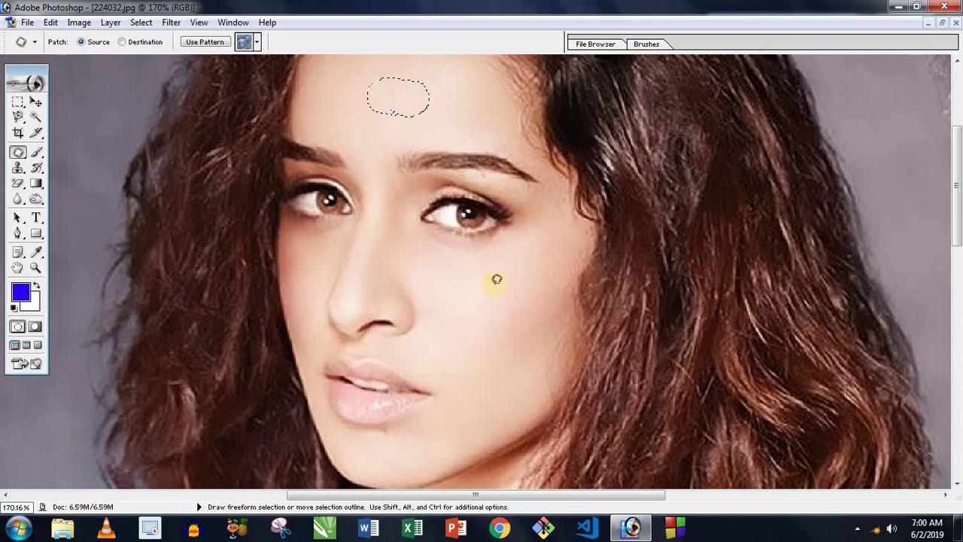
pyautogui.moveTo(513, 233); pyautogui.dragTo(423, 198)
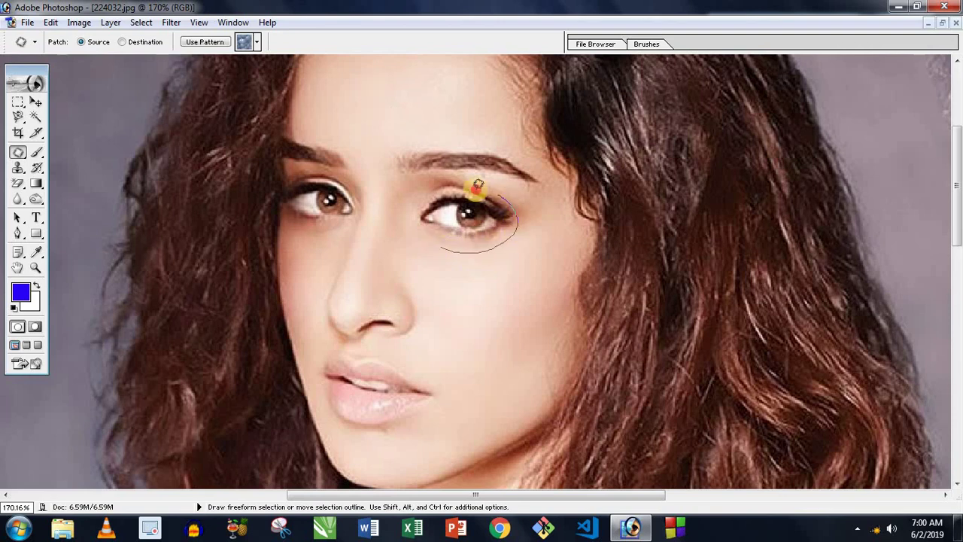
pyautogui.moveTo(457, 233)
pyautogui.mouseDown()
pyautogui.moveTo(443, 237)
pyautogui.moveTo(577, 200)
pyautogui.moveTo(609, 140)
pyautogui.moveTo(424, 122)
pyautogui.mouseUp()
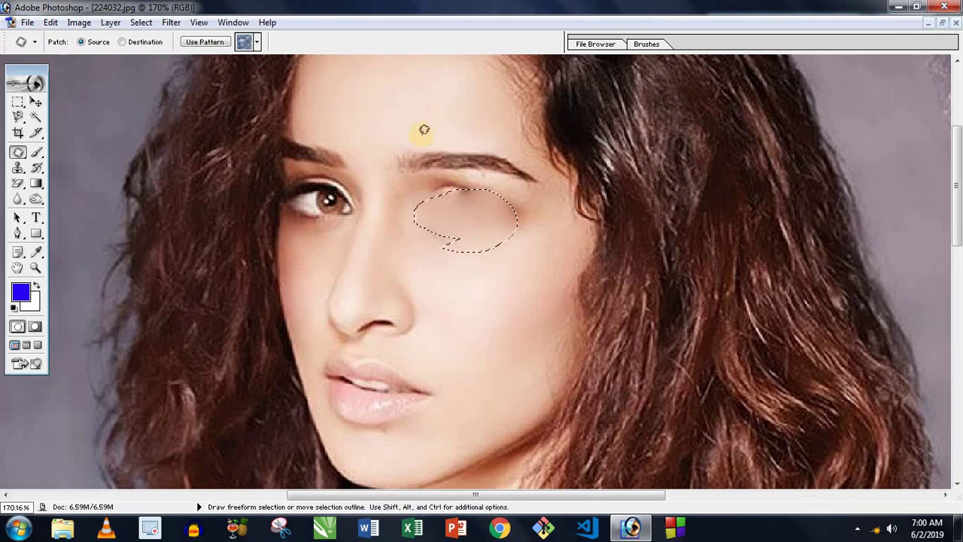
pyautogui.click(469, 301)
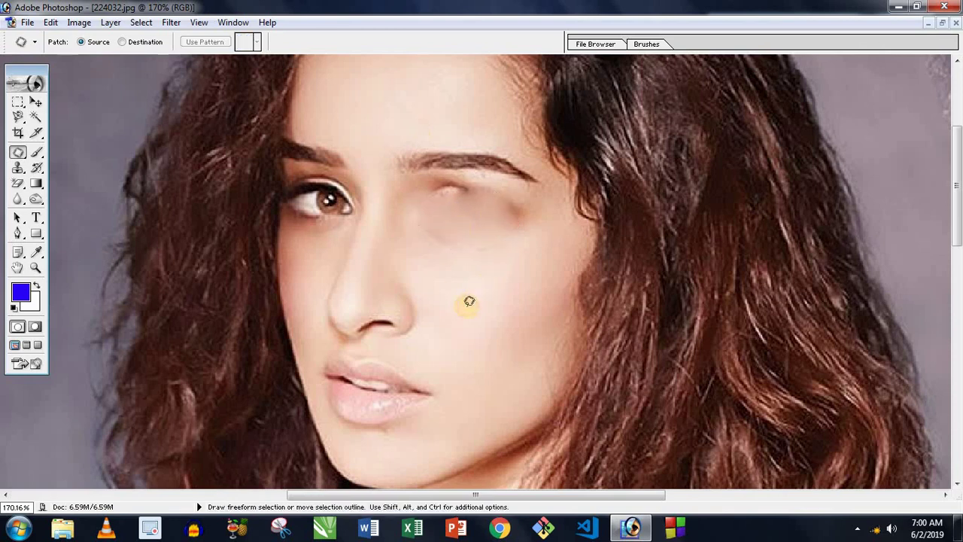
# - Undo the eye patch, try moving the eye onto the forehead, undo it and deselect
pyautogui.hotkey('ctrl', 'z')
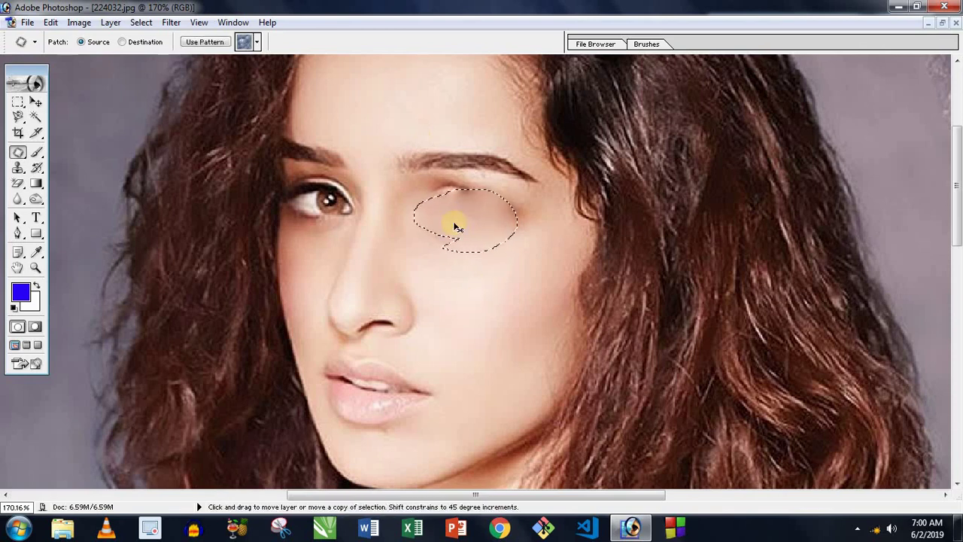
pyautogui.hotkey('ctrl', 'alt', 'z')
pyautogui.click(421, 81)
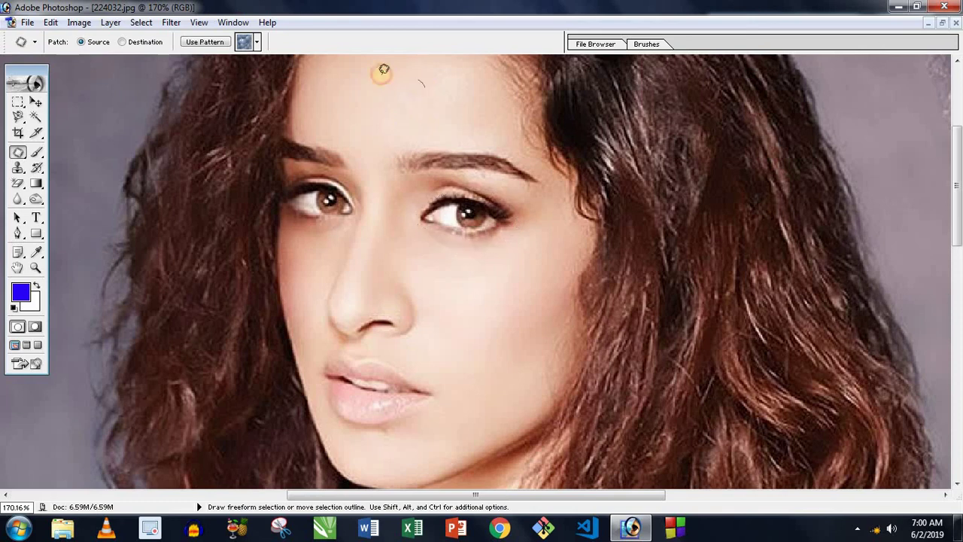
pyautogui.moveTo(421, 84); pyautogui.dragTo(462, 204)
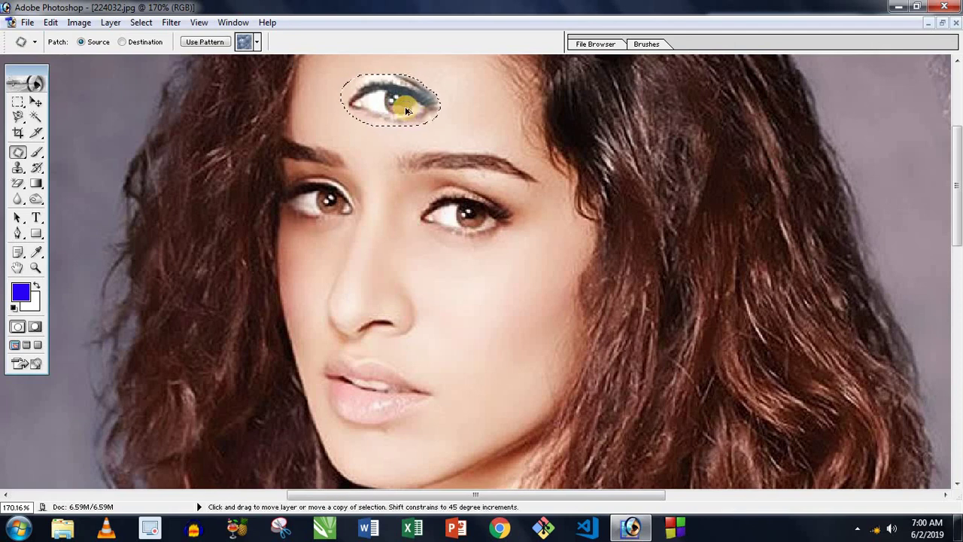
pyautogui.hotkey('ctrl', 'alt', 'z')
pyautogui.hotkey('ctrl', 'd')
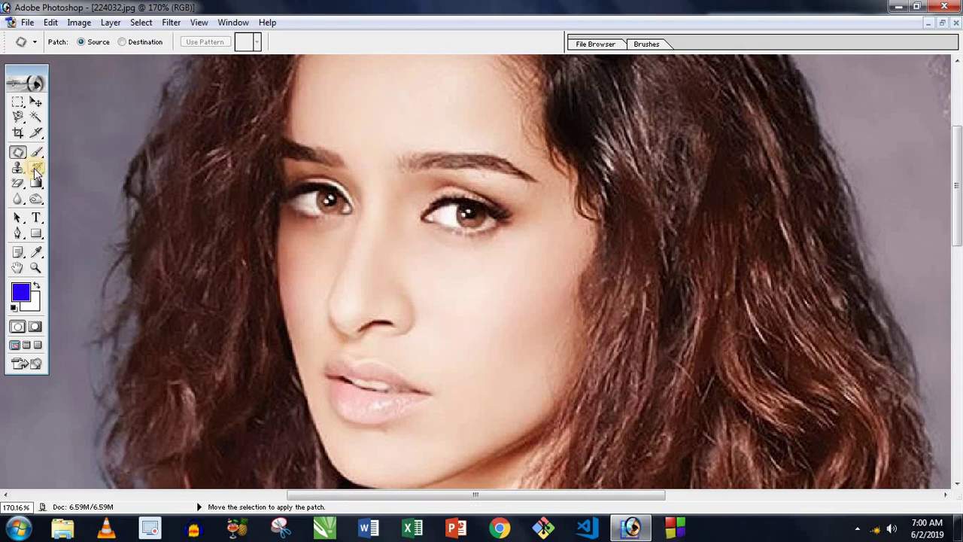
# - Paint small blue spots on the forehead and cheeks with a 10 px Brush
pyautogui.click(19, 156)
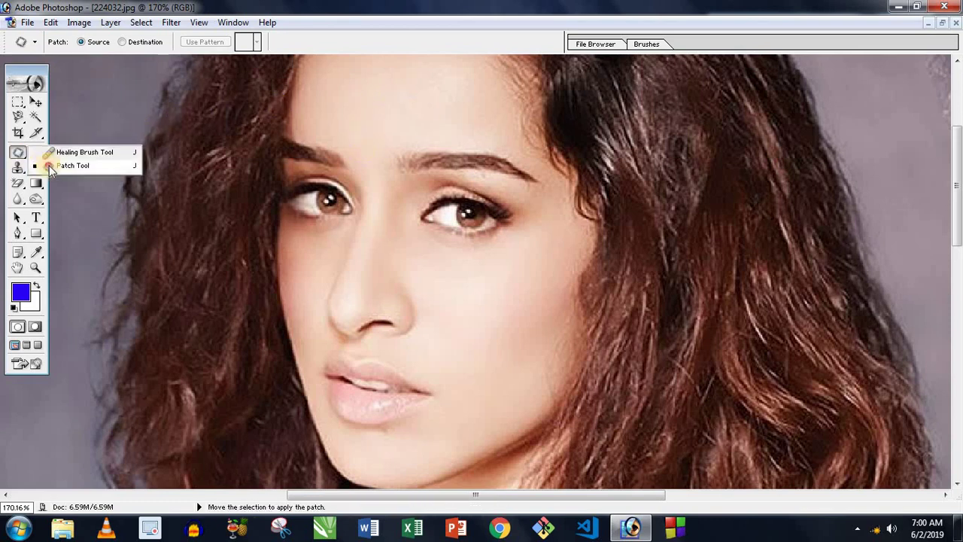
pyautogui.moveTo(37, 152); pyautogui.dragTo(74, 156)
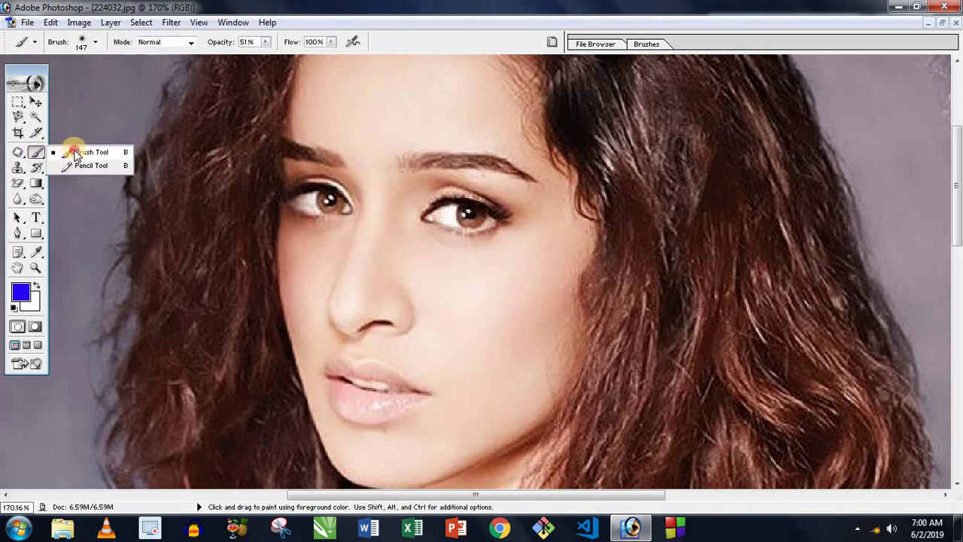
pyautogui.rightClick(323, 151)
pyautogui.moveTo(361, 171); pyautogui.dragTo(350, 174)
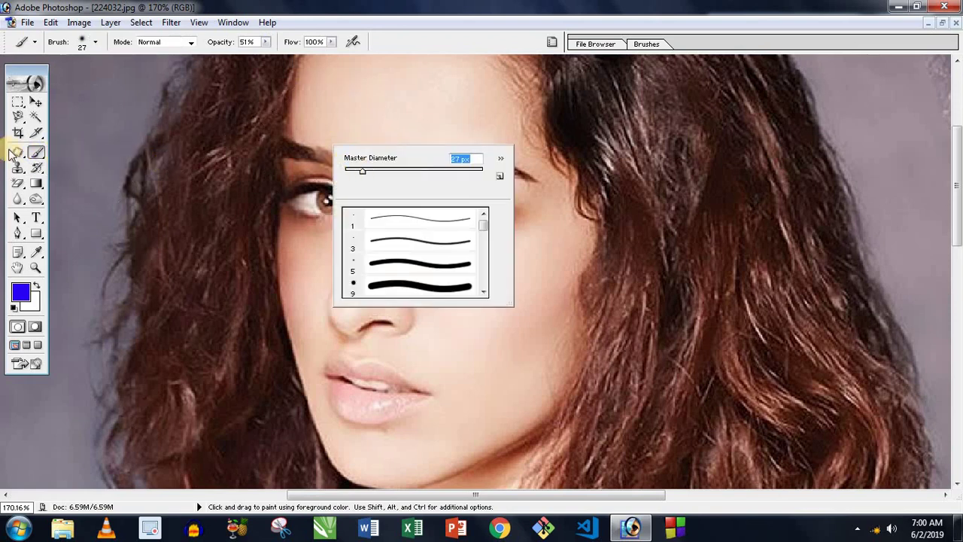
pyautogui.moveTo(30, 154); pyautogui.dragTo(67, 155)
pyautogui.rightClick(365, 168)
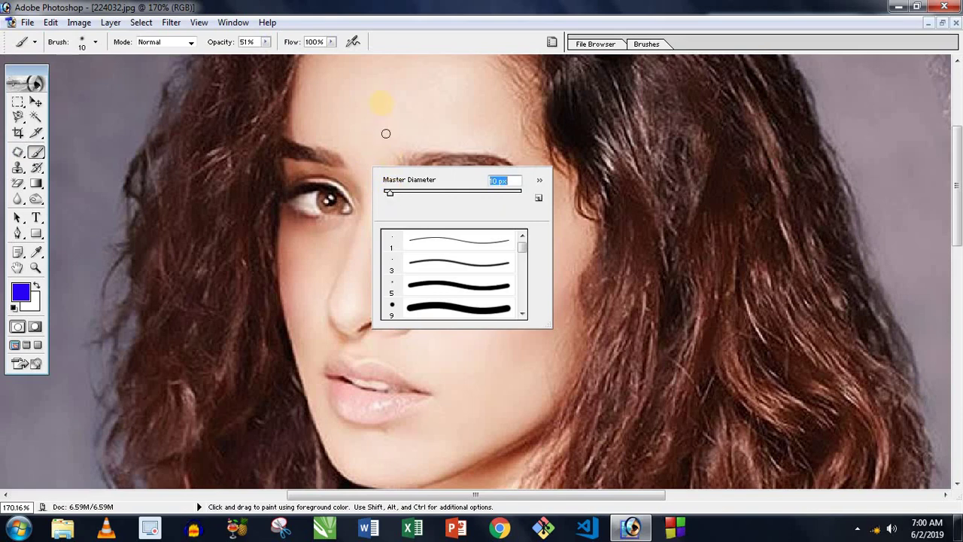
pyautogui.click(467, 347)
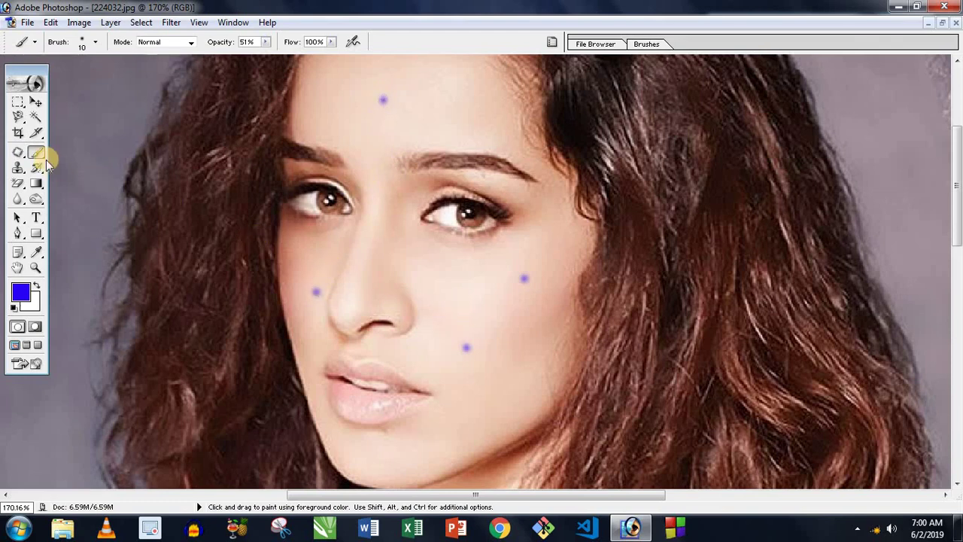
# - Patch away the blue spots on the right cheek, forehead, lower cheek and beside the nose
pyautogui.moveTo(20, 157); pyautogui.dragTo(60, 168)
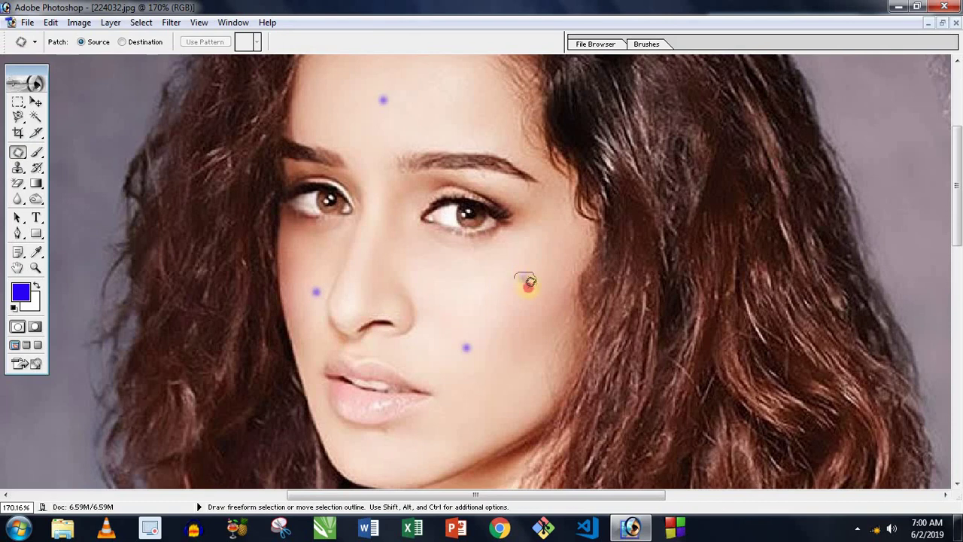
pyautogui.moveTo(519, 278); pyautogui.dragTo(526, 281)
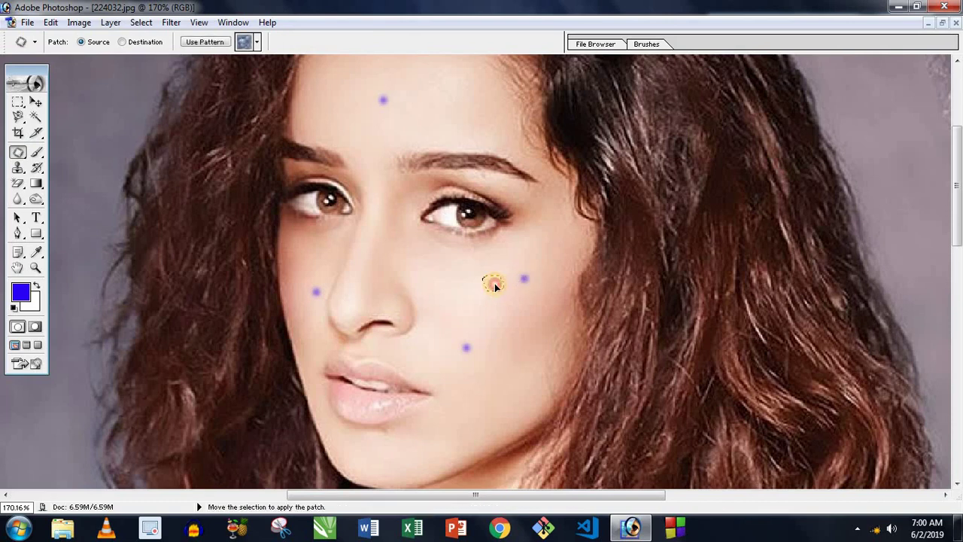
pyautogui.moveTo(495, 283); pyautogui.dragTo(494, 283)
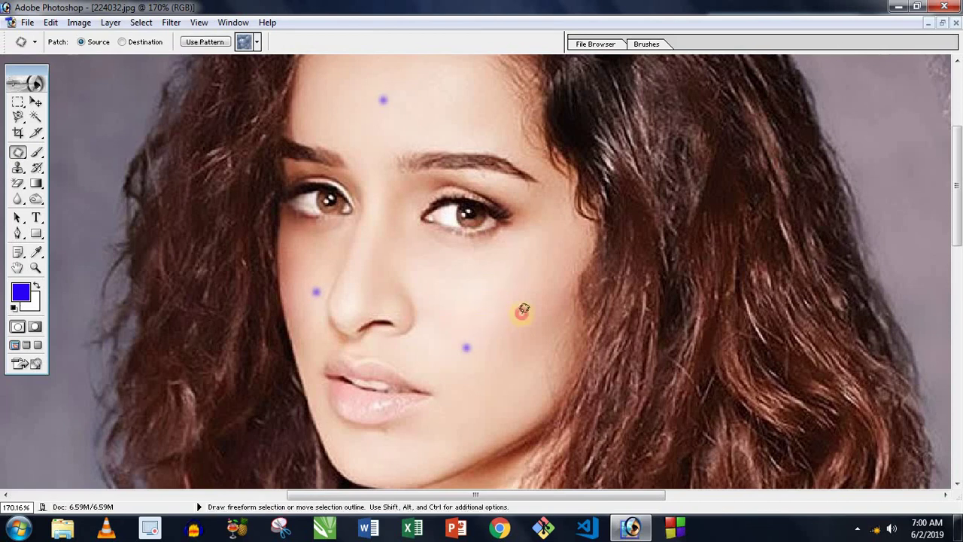
pyautogui.hotkey('ctrl', 'd')
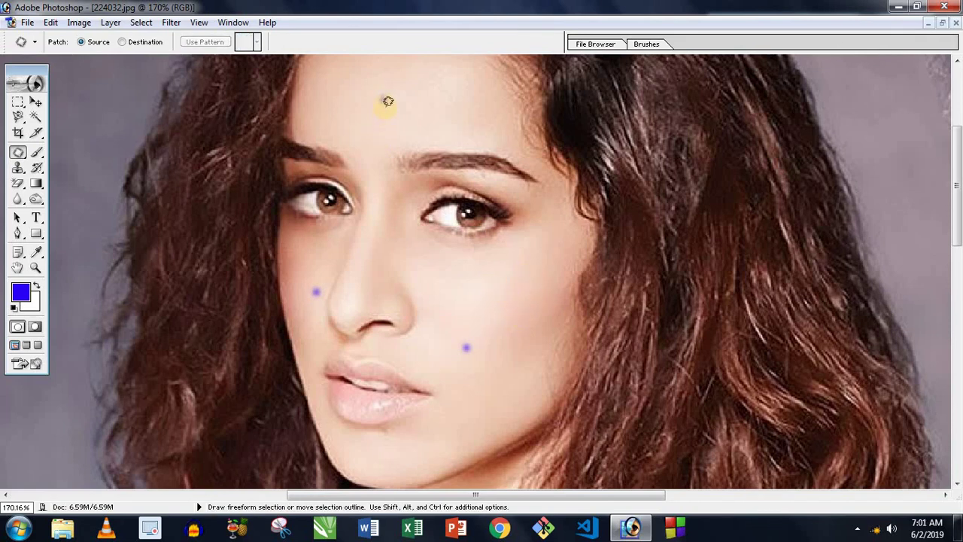
pyautogui.moveTo(384, 102); pyautogui.dragTo(383, 98)
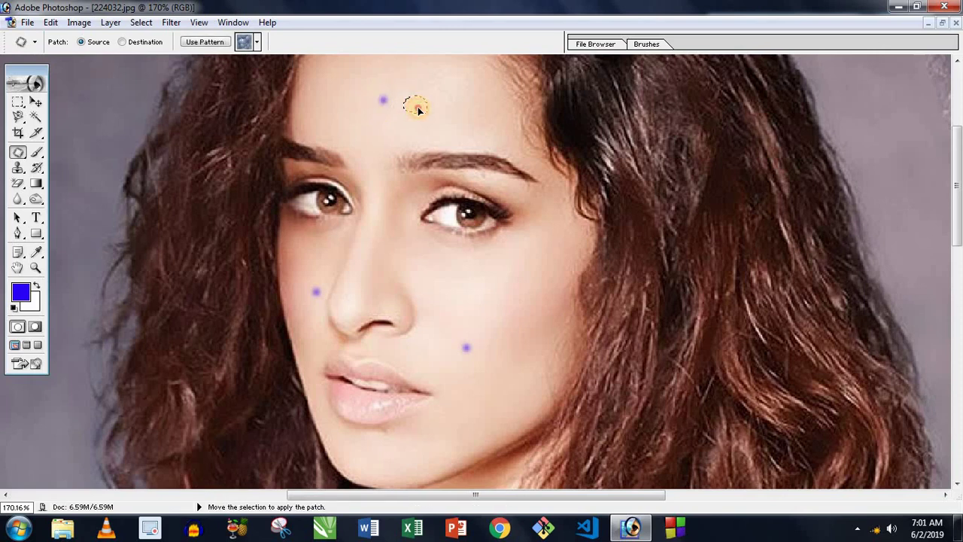
pyautogui.moveTo(418, 107)
pyautogui.mouseDown()
pyautogui.moveTo(388, 99)
pyautogui.moveTo(422, 110)
pyautogui.mouseUp()
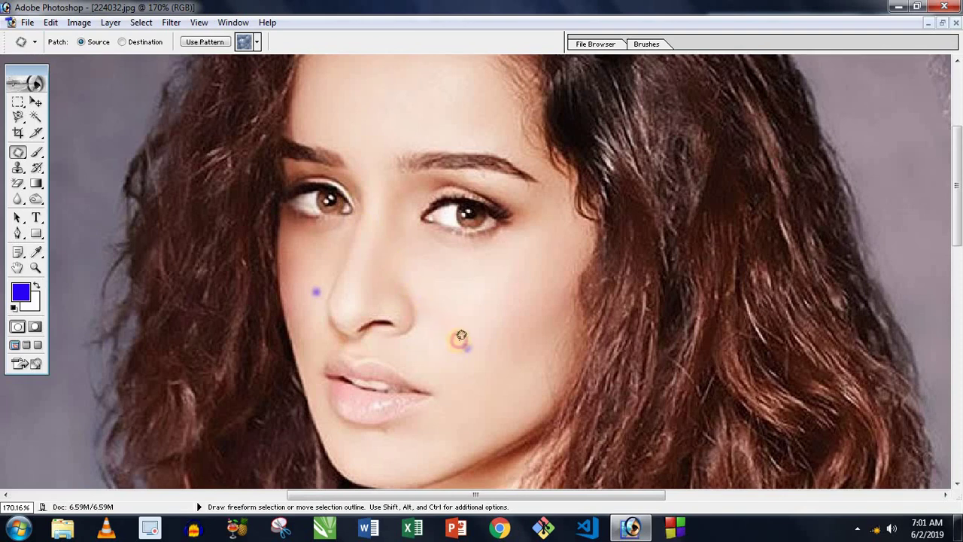
pyautogui.moveTo(464, 348); pyautogui.dragTo(477, 327)
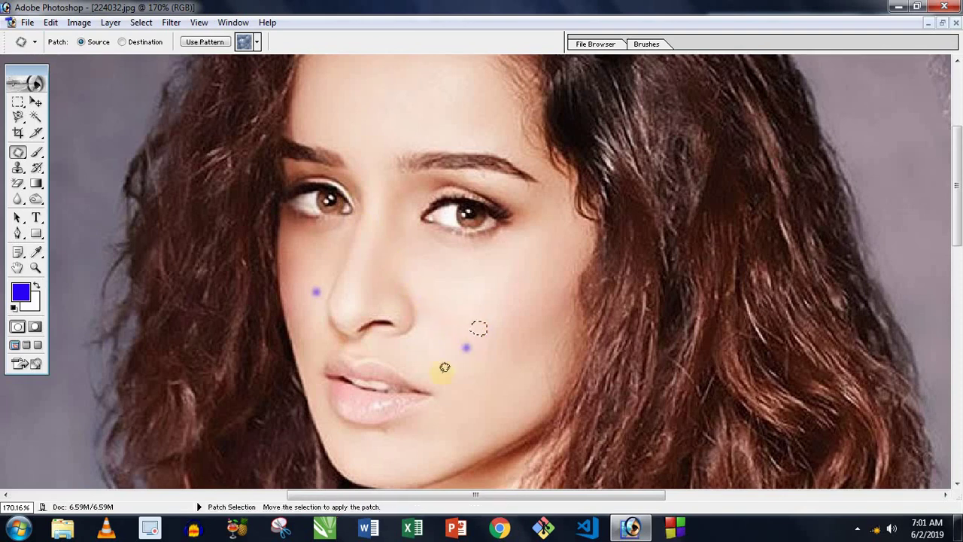
pyautogui.moveTo(322, 286)
pyautogui.mouseDown()
pyautogui.moveTo(310, 314)
pyautogui.moveTo(314, 284)
pyautogui.mouseUp()
pyautogui.click(318, 283)
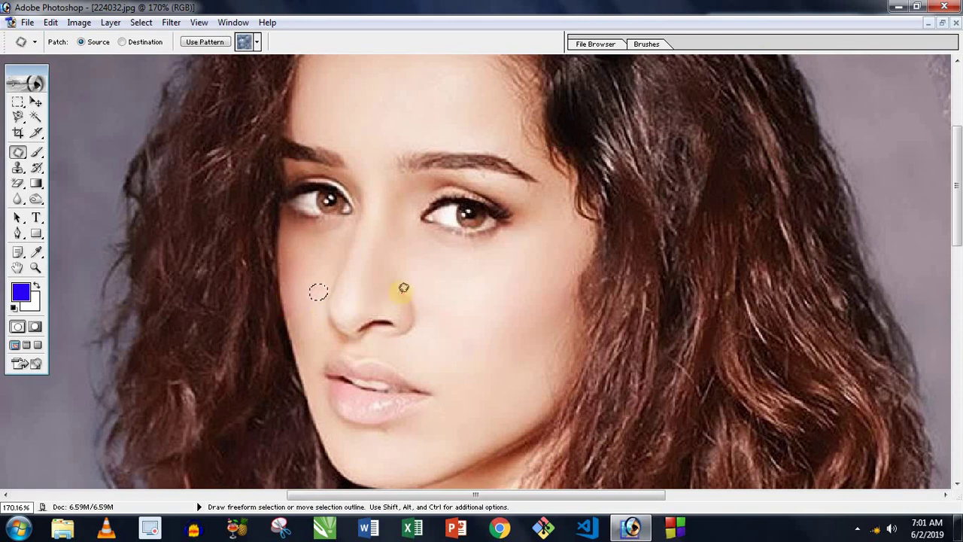
pyautogui.click(285, 345)
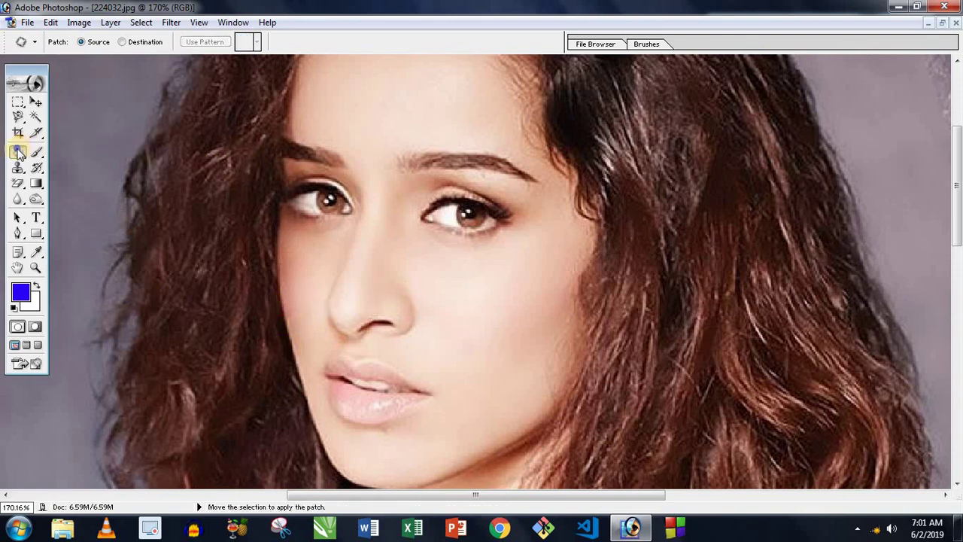
# - Zoom out so the whole image fits on screen
pyautogui.moveTo(17, 152); pyautogui.dragTo(89, 153)
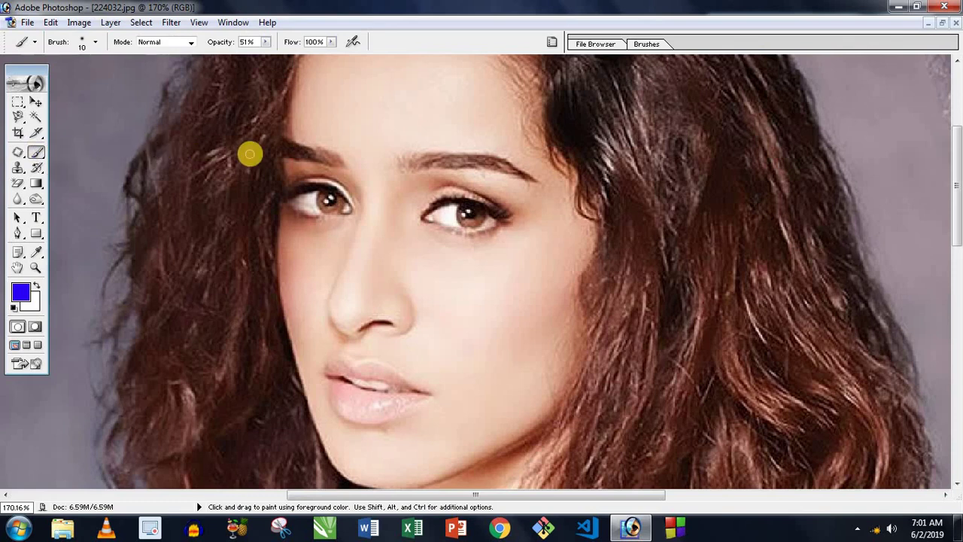
pyautogui.press('z')
pyautogui.rightClick(316, 184)
pyautogui.click(362, 194)
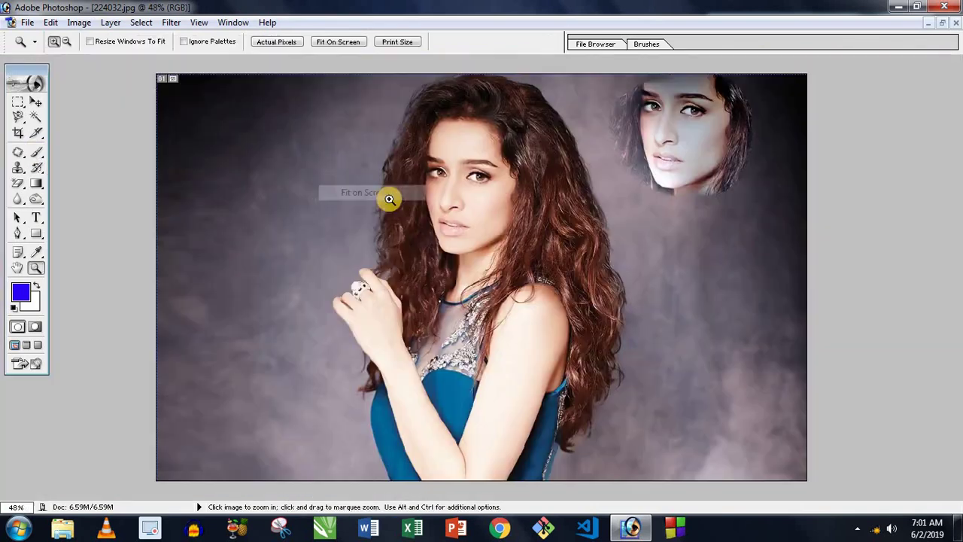
# - With the Brush Tool, try larger tip sizes, then paint a small blue curve with a 9 px brush
pyautogui.click(36, 152)
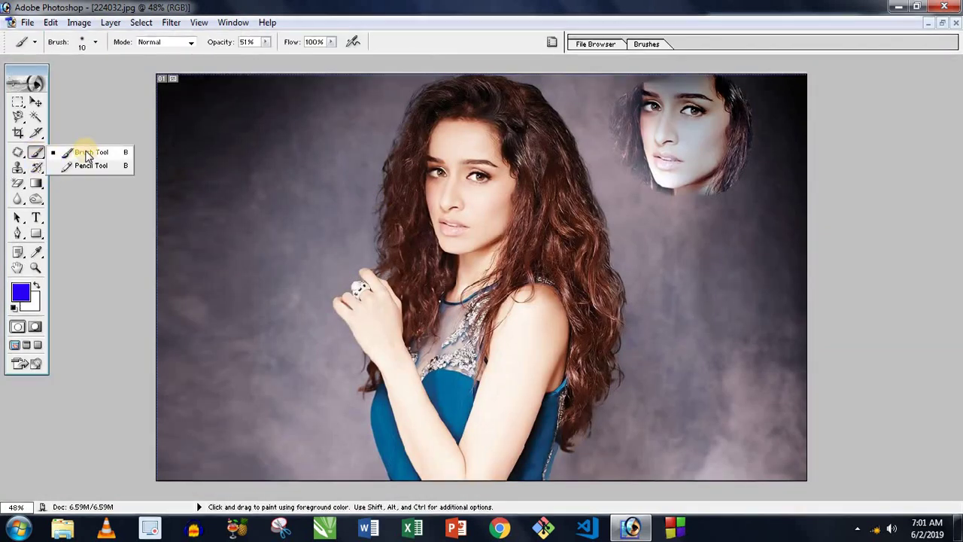
pyautogui.rightClick(225, 160)
pyautogui.moveTo(317, 192); pyautogui.dragTo(336, 186)
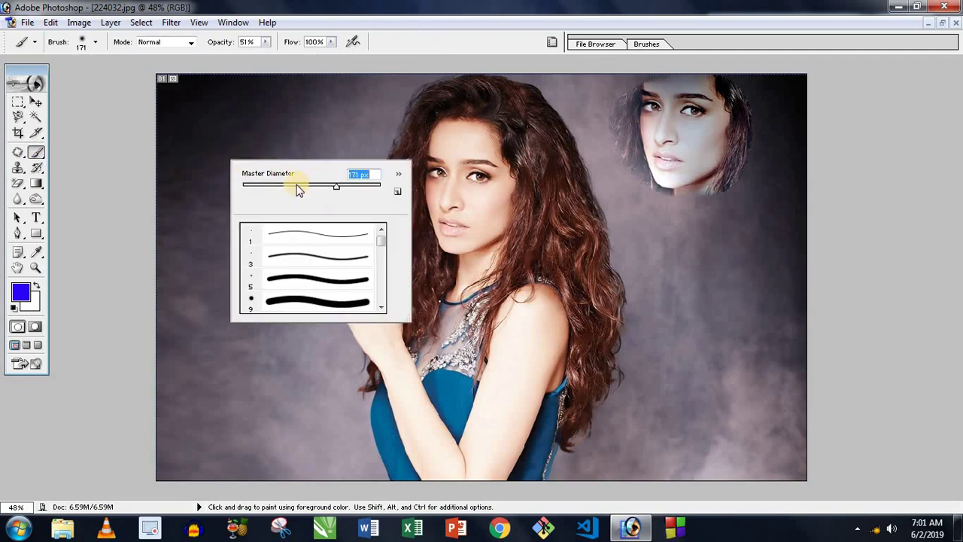
pyautogui.rightClick(274, 135)
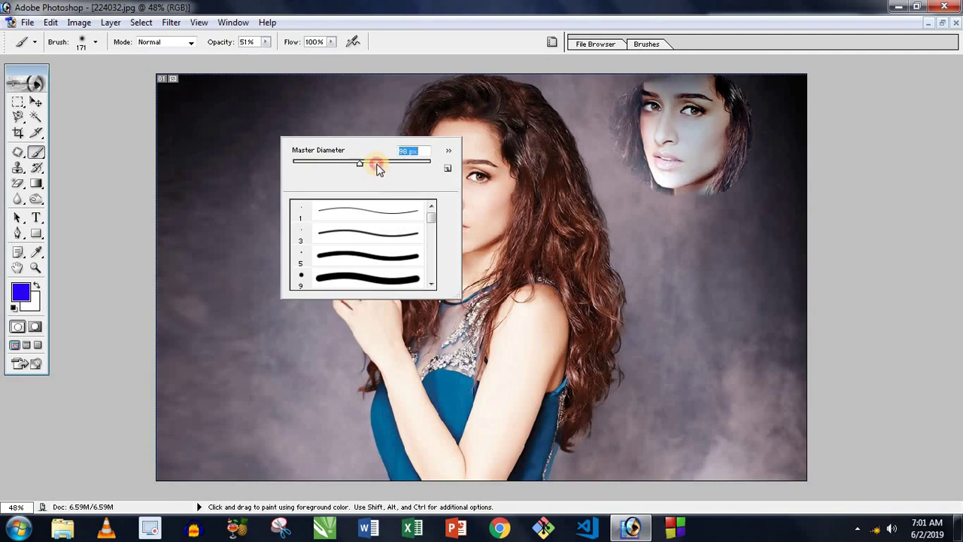
pyautogui.moveTo(372, 168); pyautogui.dragTo(404, 164)
pyautogui.moveTo(435, 222)
pyautogui.mouseDown()
pyautogui.moveTo(429, 233)
pyautogui.moveTo(430, 209)
pyautogui.mouseUp()
pyautogui.click(362, 278)
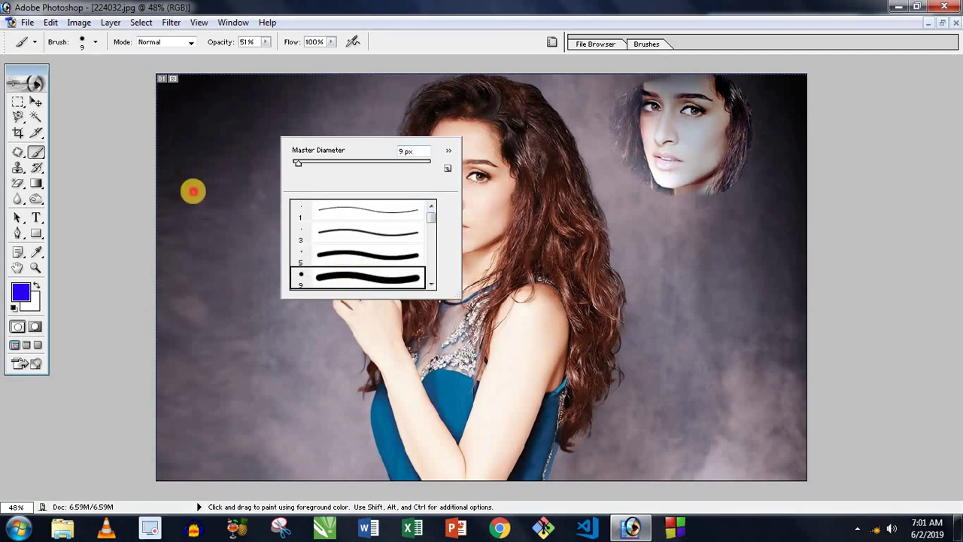
pyautogui.click(194, 190)
pyautogui.moveTo(229, 178)
pyautogui.mouseDown()
pyautogui.moveTo(217, 224)
pyautogui.moveTo(255, 218)
pyautogui.mouseUp()
# - Paint a large blue blob with a 110 px brush, then undo it
pyautogui.rightClick(274, 197)
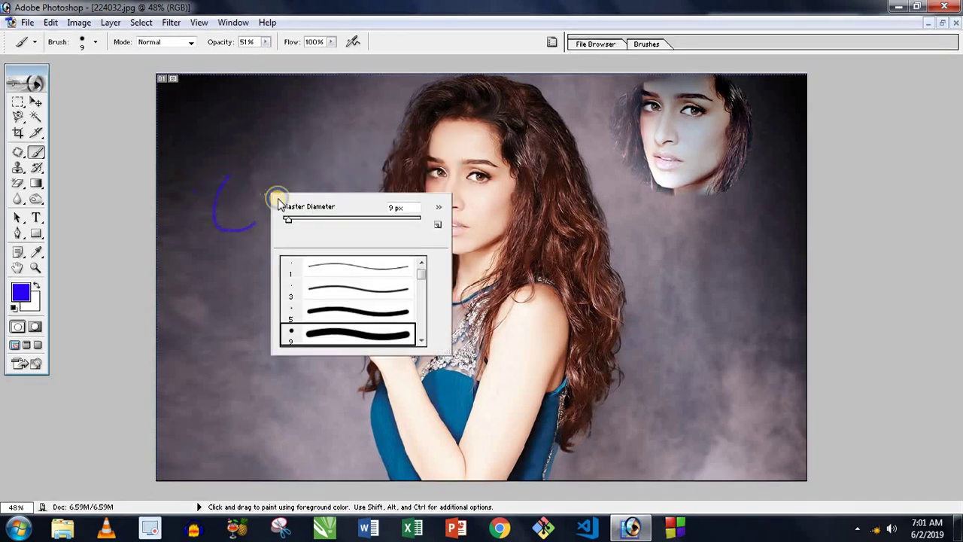
pyautogui.click(355, 219)
pyautogui.click(251, 165)
pyautogui.moveTo(256, 173)
pyautogui.mouseDown()
pyautogui.moveTo(265, 187)
pyautogui.moveTo(295, 173)
pyautogui.moveTo(286, 142)
pyautogui.moveTo(308, 173)
pyautogui.mouseUp()
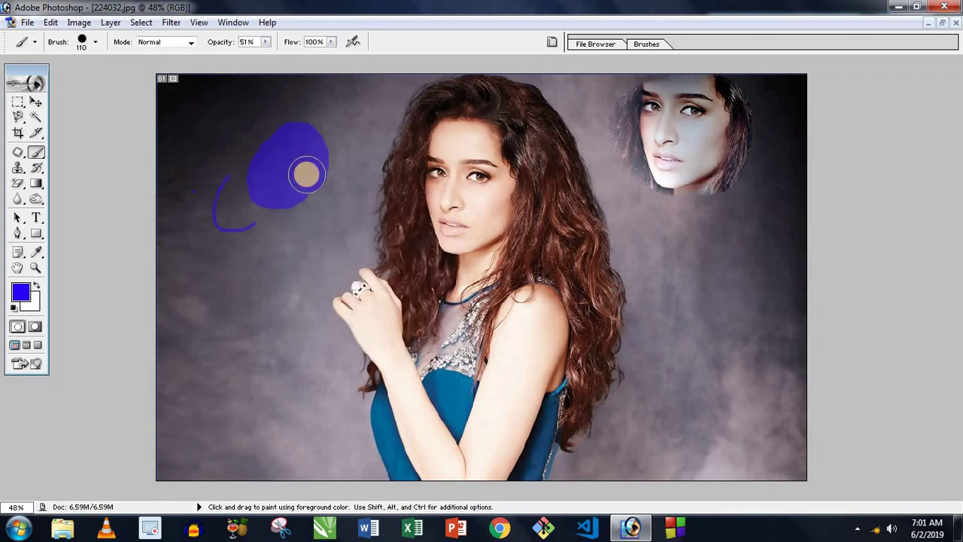
pyautogui.hotkey('ctrl', 'z')
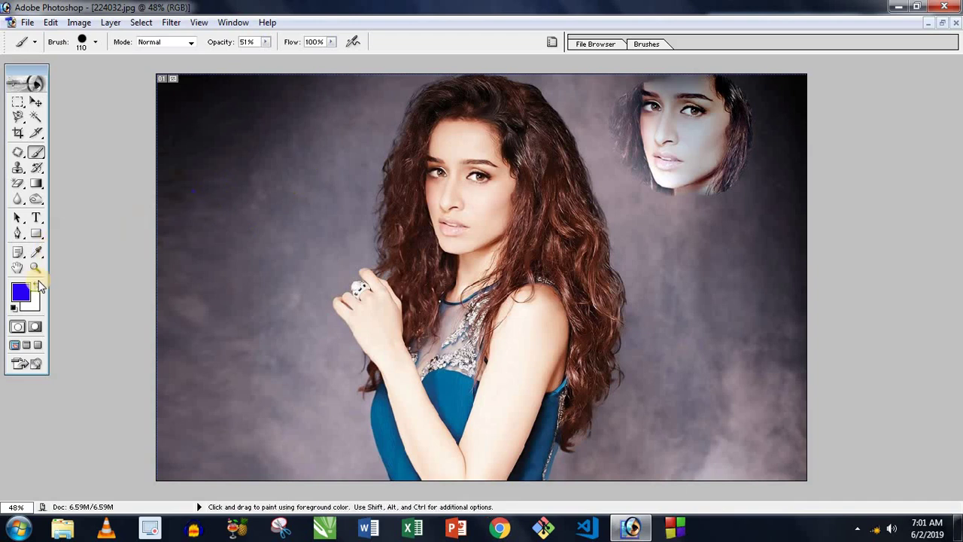
# - Set the foreground colour to pink and paint a large pink blob in the upper-left background
pyautogui.click(21, 291)
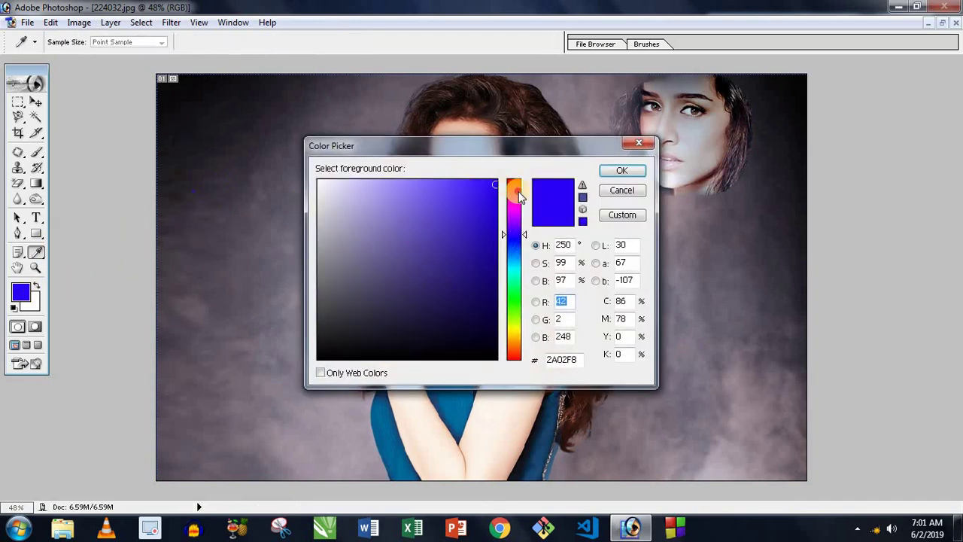
pyautogui.click(518, 191)
pyautogui.click(602, 169)
pyautogui.click(605, 169)
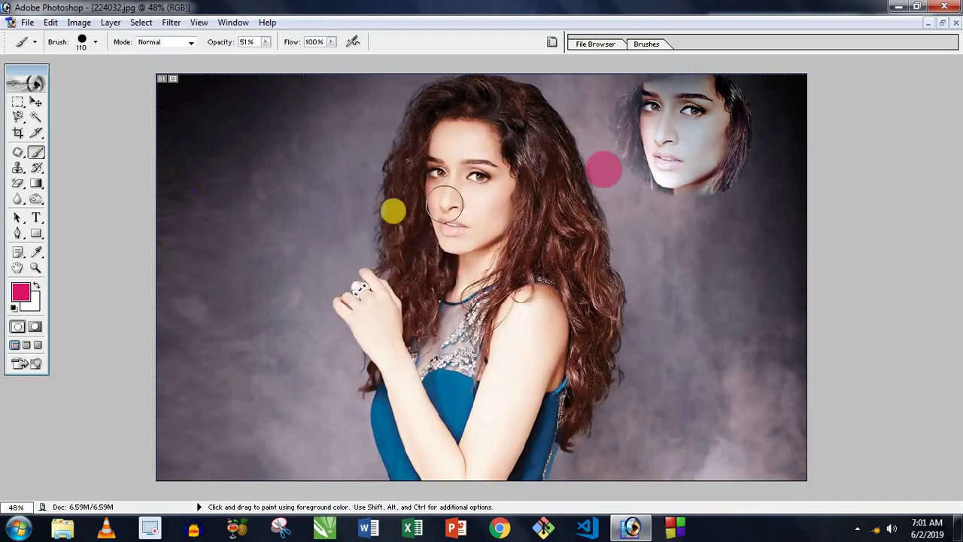
pyautogui.hotkey('ctrl', 'z')
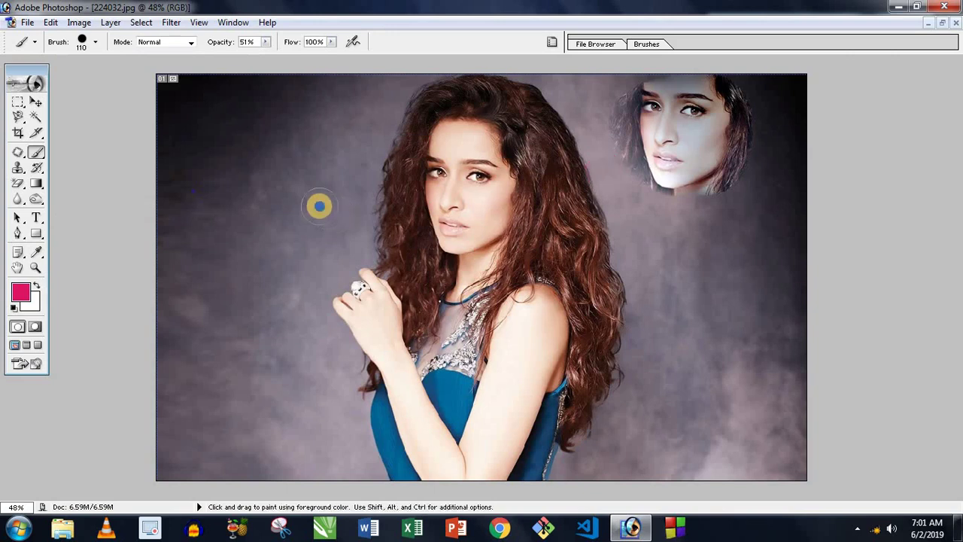
pyautogui.rightClick(322, 207)
pyautogui.moveTo(228, 147)
pyautogui.mouseDown()
pyautogui.moveTo(256, 162)
pyautogui.moveTo(231, 118)
pyautogui.moveTo(241, 172)
pyautogui.moveTo(264, 116)
pyautogui.moveTo(190, 146)
pyautogui.moveTo(236, 172)
pyautogui.mouseUp()
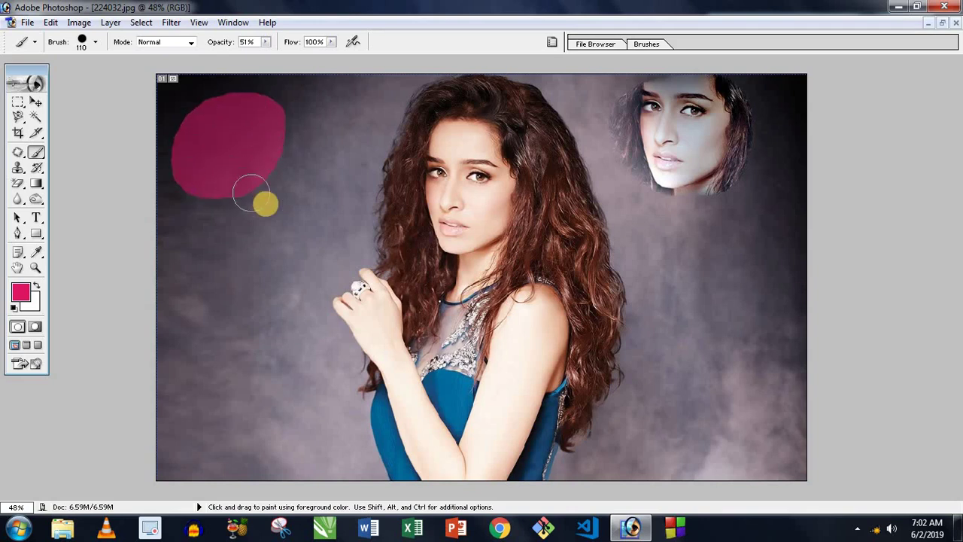
pyautogui.rightClick(261, 202)
# - Paint a soft pink patch below the first blob with the 65 px soft round brush at 114 px
pyautogui.moveTo(425, 298); pyautogui.dragTo(425, 301)
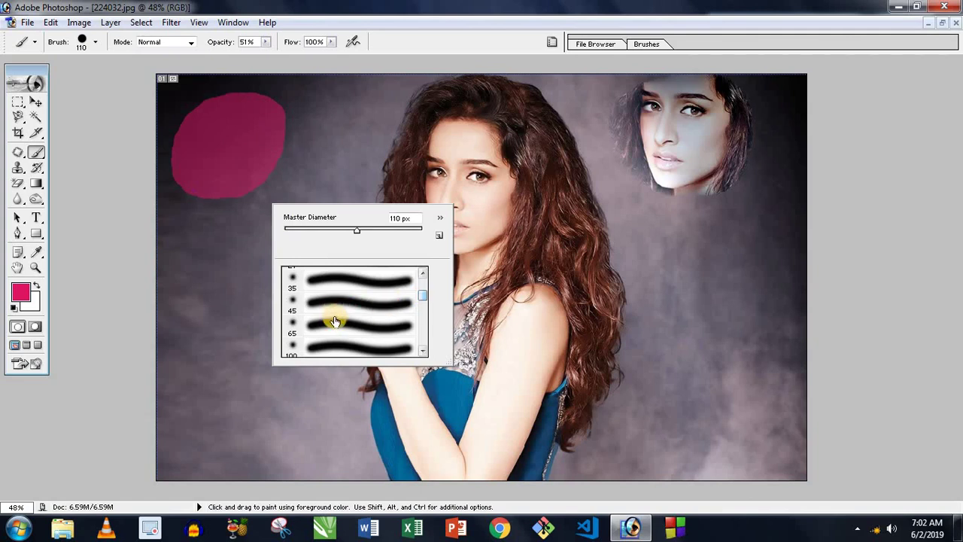
pyautogui.click(335, 327)
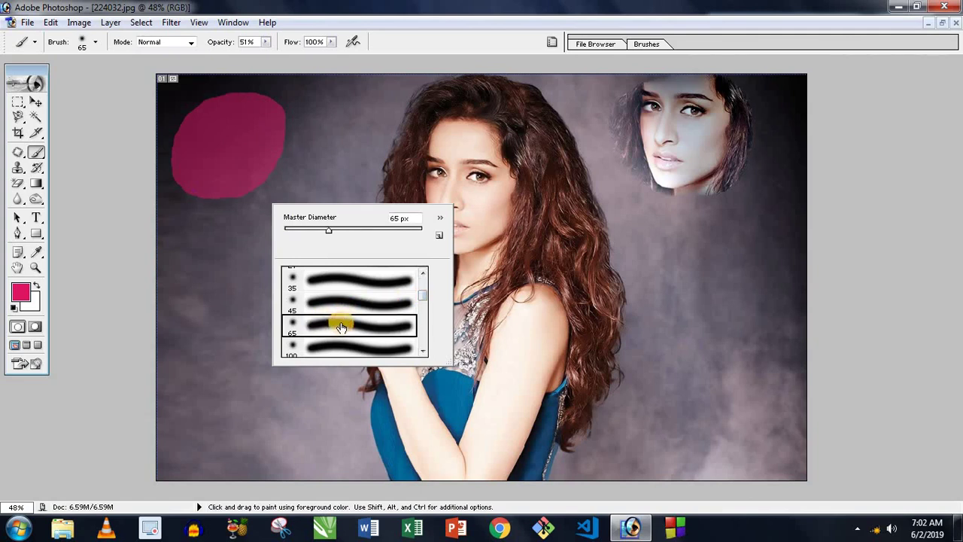
pyautogui.moveTo(423, 298); pyautogui.dragTo(422, 271)
pyautogui.click(331, 345)
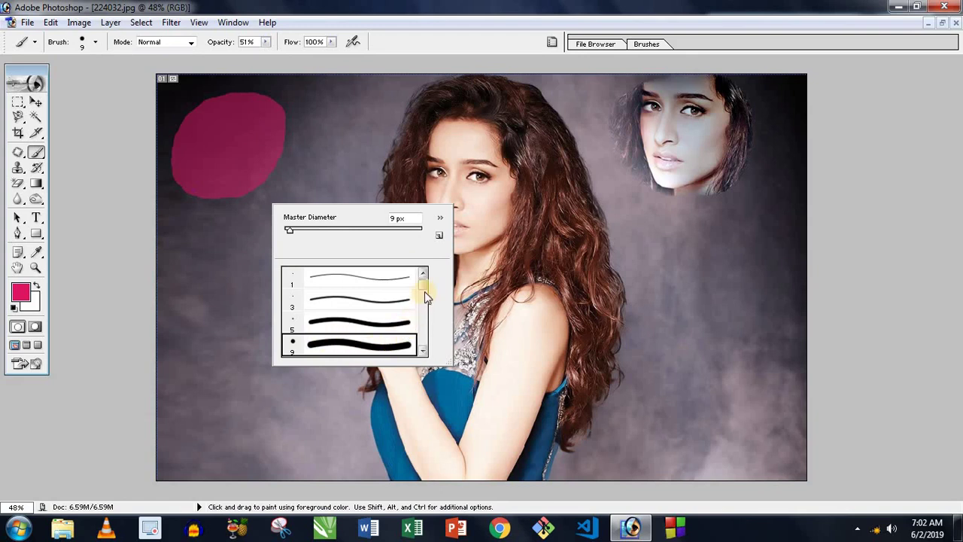
pyautogui.moveTo(425, 291); pyautogui.dragTo(424, 295)
pyautogui.click(326, 315)
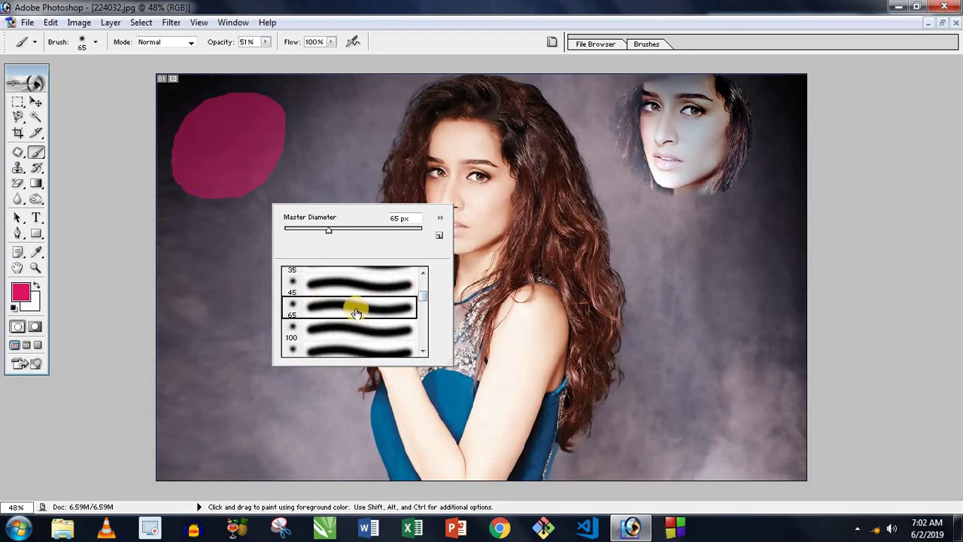
pyautogui.click(357, 231)
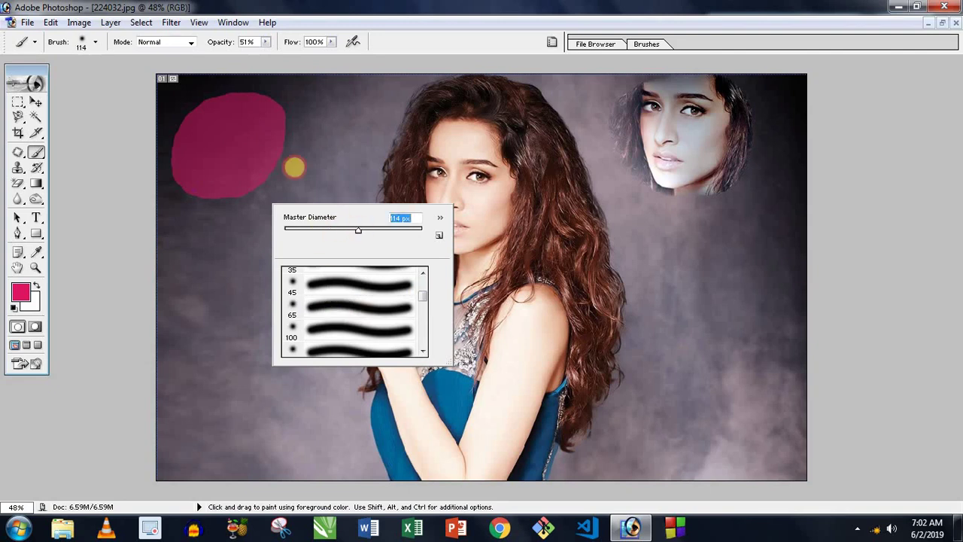
pyautogui.click(272, 18)
pyautogui.moveTo(263, 245)
pyautogui.mouseDown()
pyautogui.moveTo(230, 276)
pyautogui.moveTo(258, 245)
pyautogui.moveTo(239, 301)
pyautogui.moveTo(288, 234)
pyautogui.moveTo(206, 285)
pyautogui.moveTo(299, 282)
pyautogui.moveTo(269, 234)
pyautogui.moveTo(218, 294)
pyautogui.moveTo(286, 269)
pyautogui.moveTo(245, 257)
pyautogui.mouseUp()
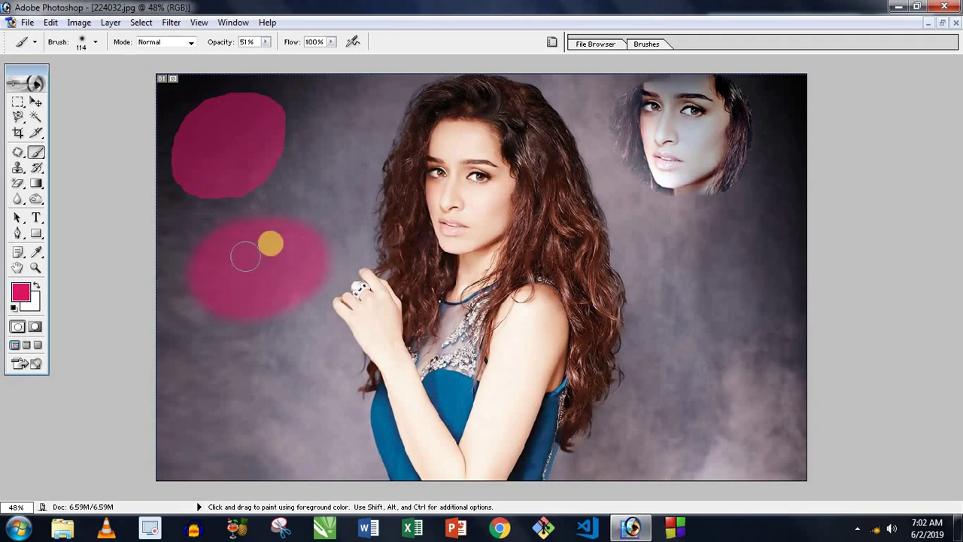
pyautogui.rightClick(254, 253)
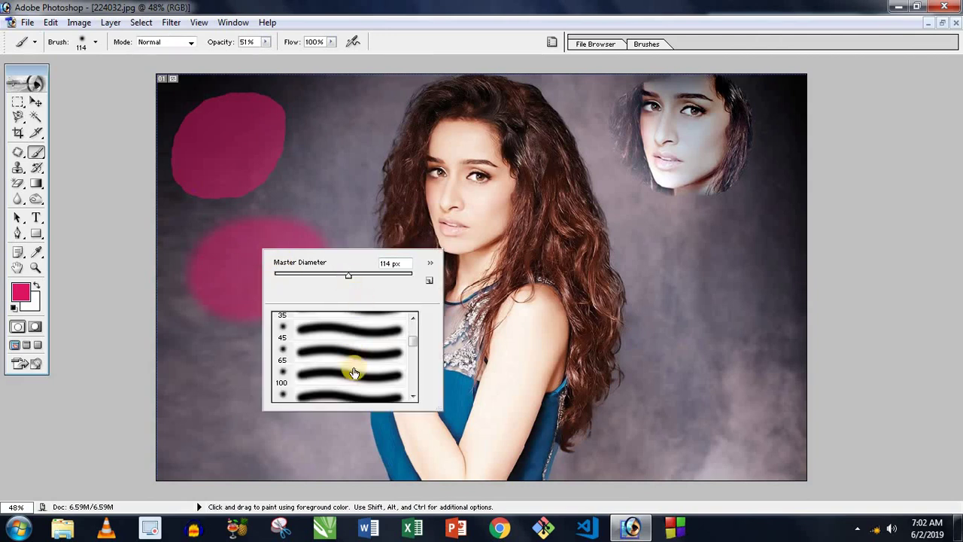
pyautogui.click(226, 264)
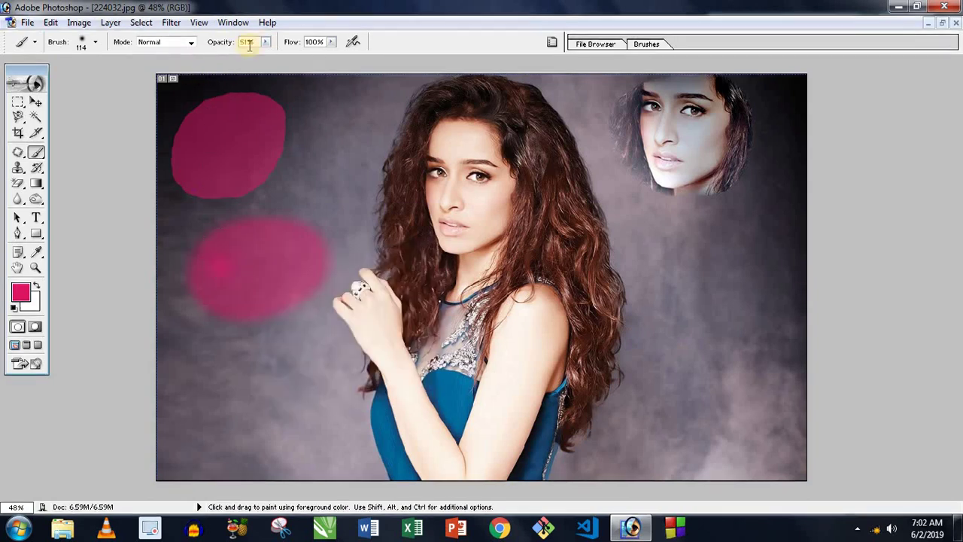
# - Paint soft pink strokes joining the two patches and extending the lower patch downward
pyautogui.moveTo(327, 177); pyautogui.dragTo(269, 216)
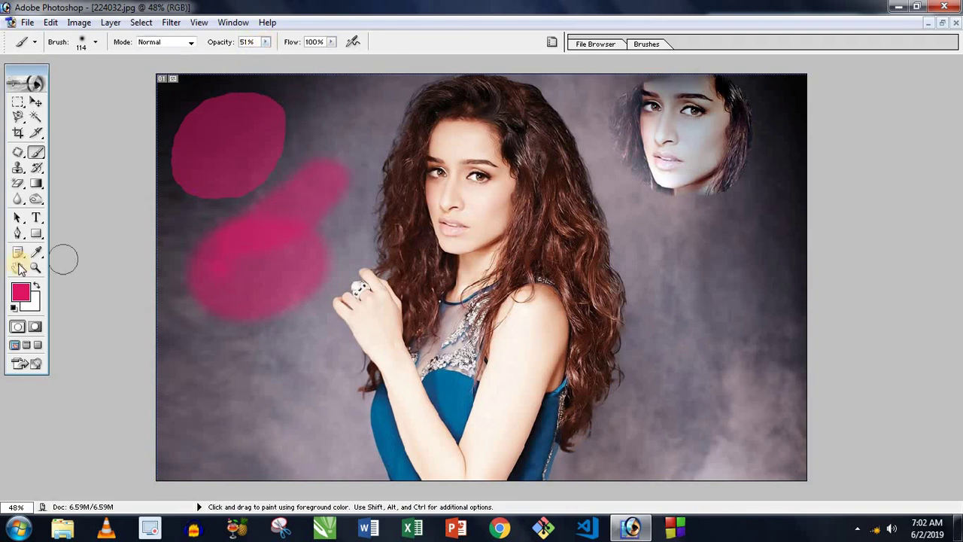
pyautogui.moveTo(272, 222); pyautogui.dragTo(266, 259)
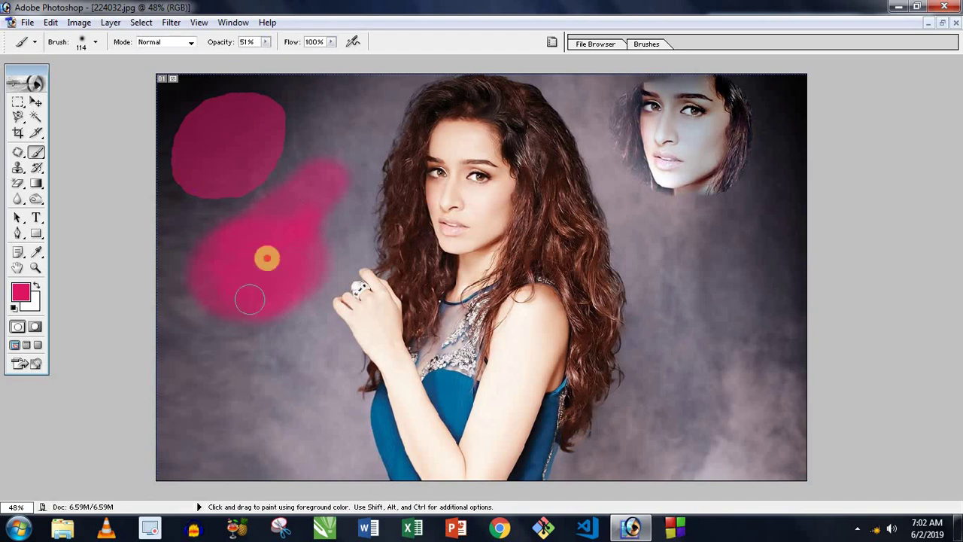
pyautogui.click(265, 43)
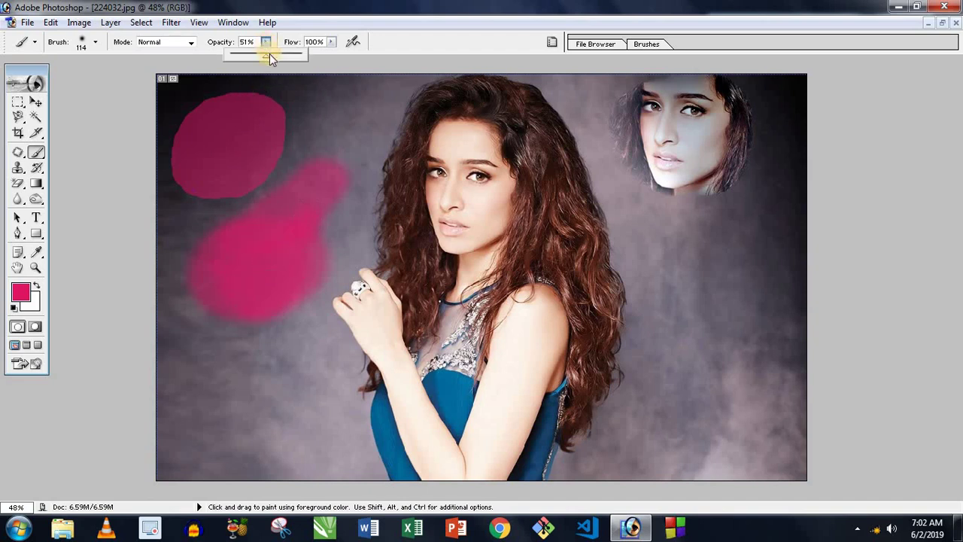
pyautogui.moveTo(269, 224); pyautogui.dragTo(254, 302)
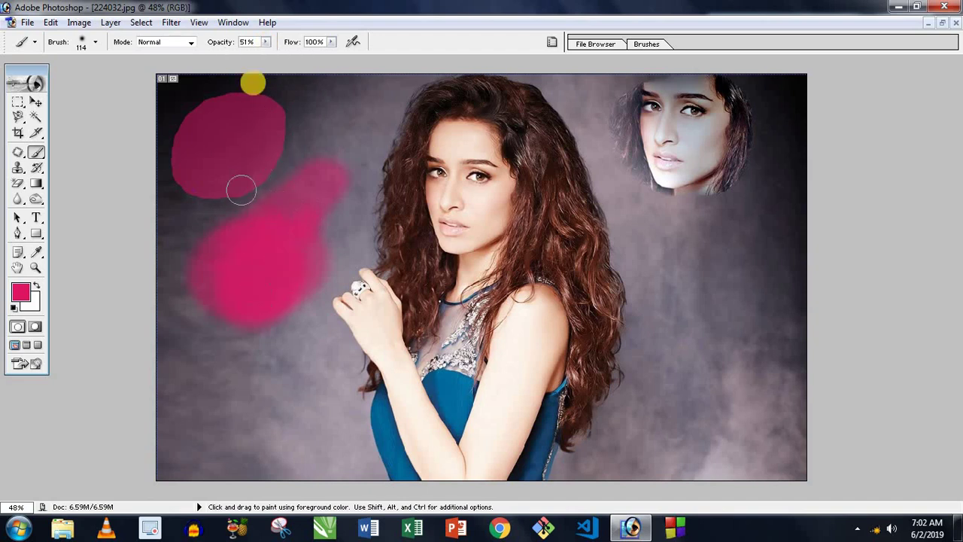
# - Raise brush opacity to 100% and paint solid pink strokes curving down and looping upward
pyautogui.click(265, 44)
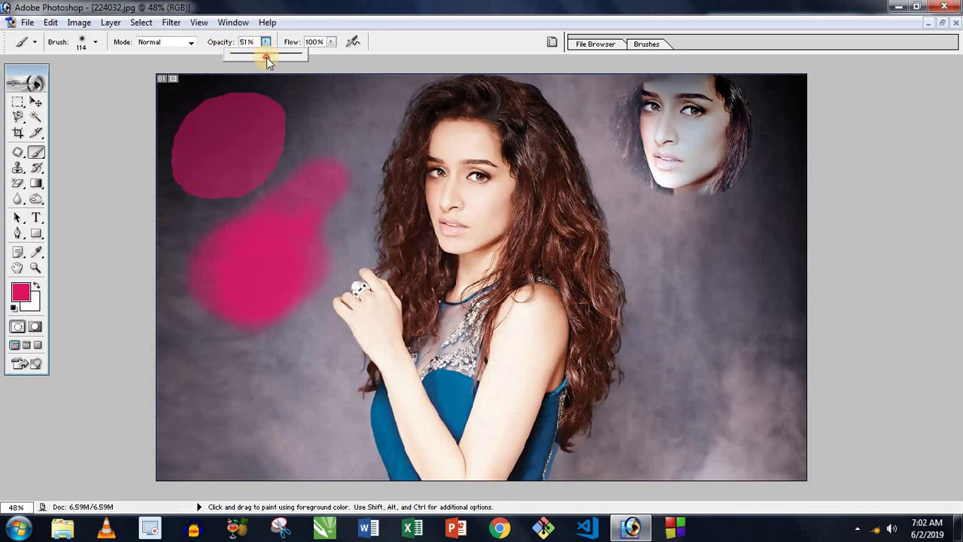
pyautogui.moveTo(266, 57); pyautogui.dragTo(366, 56)
pyautogui.moveTo(241, 285)
pyautogui.mouseDown()
pyautogui.moveTo(305, 362)
pyautogui.moveTo(268, 389)
pyautogui.mouseUp()
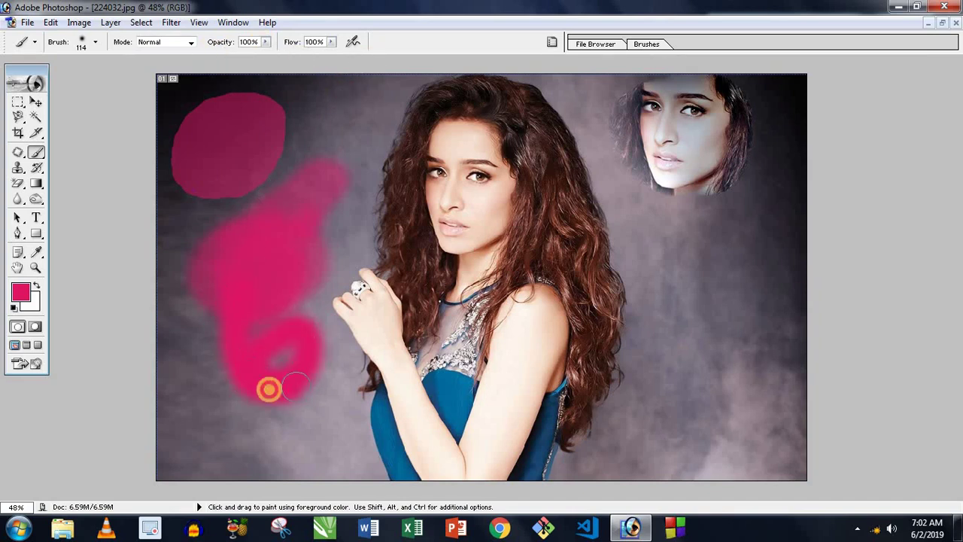
pyautogui.moveTo(267, 217); pyautogui.dragTo(299, 142)
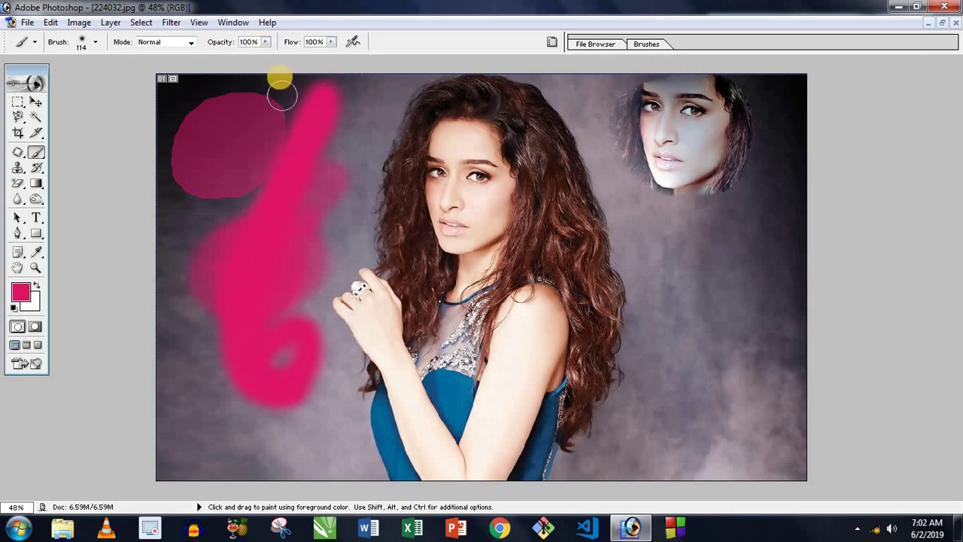
# - Paint a faint 31% opacity pink stroke along the left and adjust opacity and flow
pyautogui.click(268, 43)
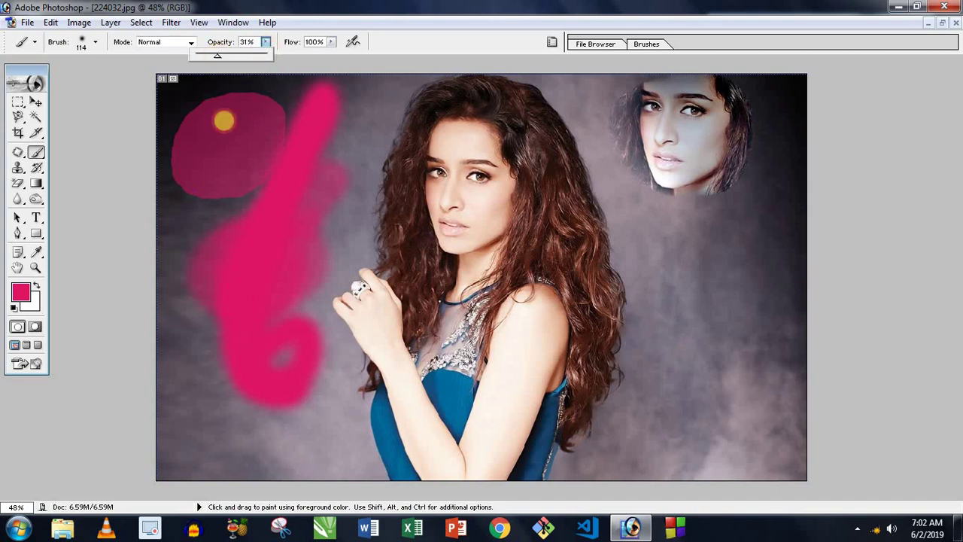
pyautogui.moveTo(185, 214)
pyautogui.mouseDown()
pyautogui.moveTo(185, 434)
pyautogui.moveTo(256, 460)
pyautogui.moveTo(217, 450)
pyautogui.moveTo(230, 105)
pyautogui.mouseUp()
pyautogui.click(265, 42)
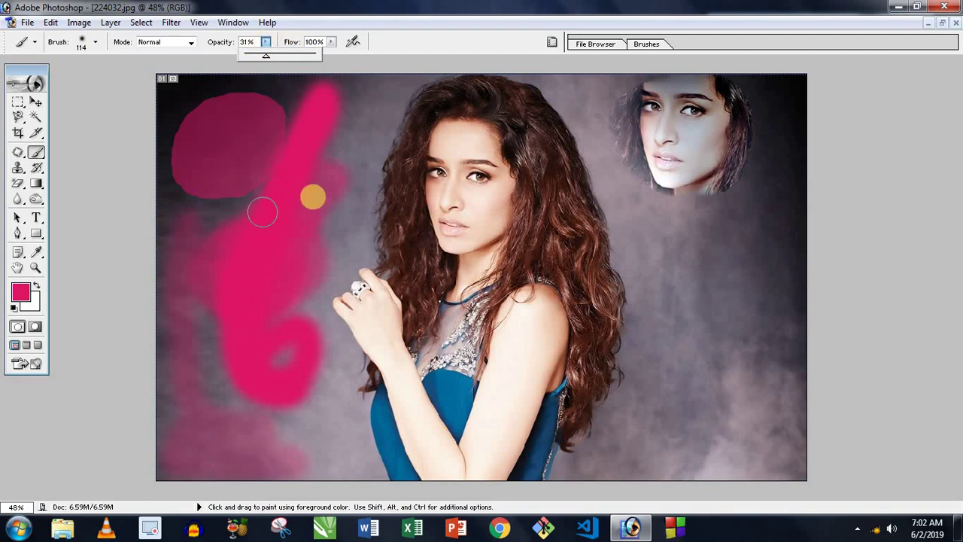
pyautogui.click(329, 43)
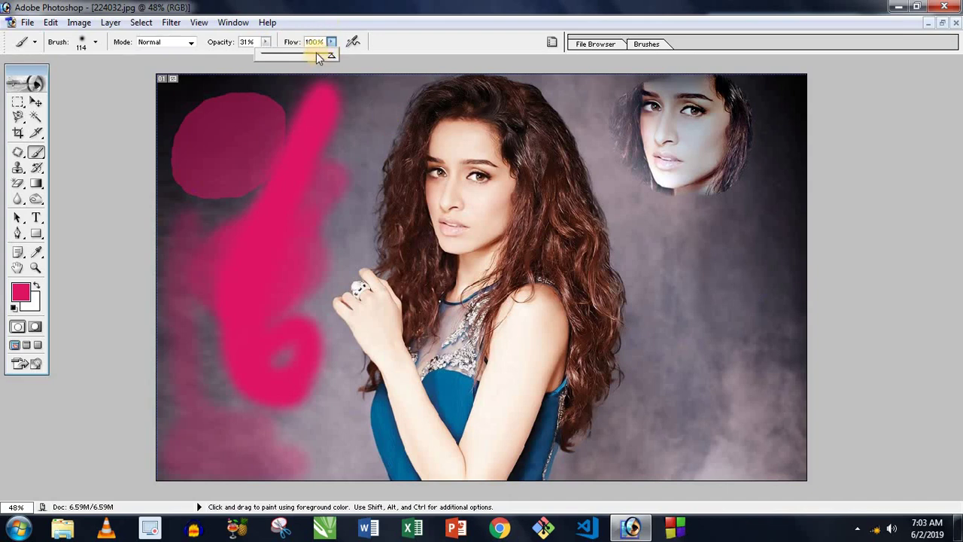
# - Paint faint pink strokes and a loop on the right background and bottom right
pyautogui.moveTo(678, 219); pyautogui.dragTo(689, 338)
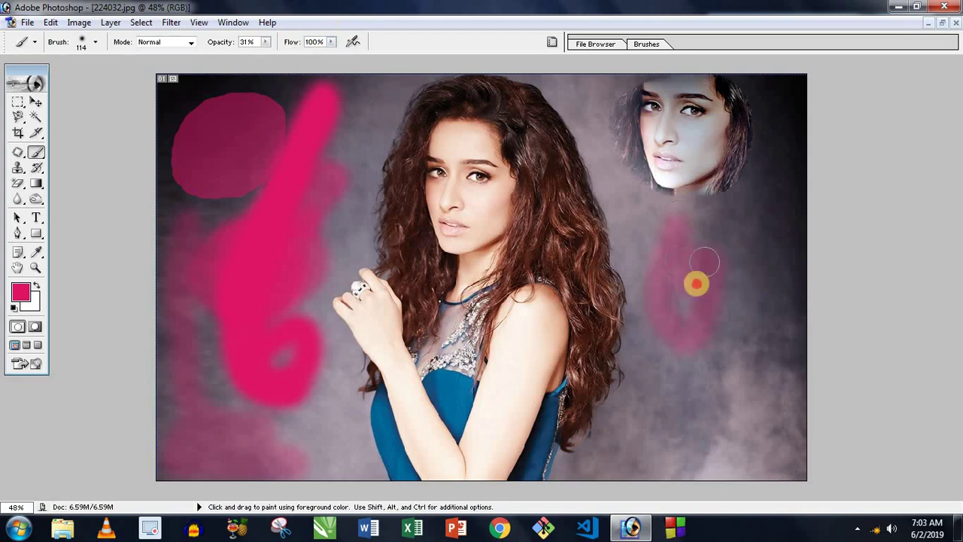
pyautogui.moveTo(697, 284); pyautogui.dragTo(708, 317)
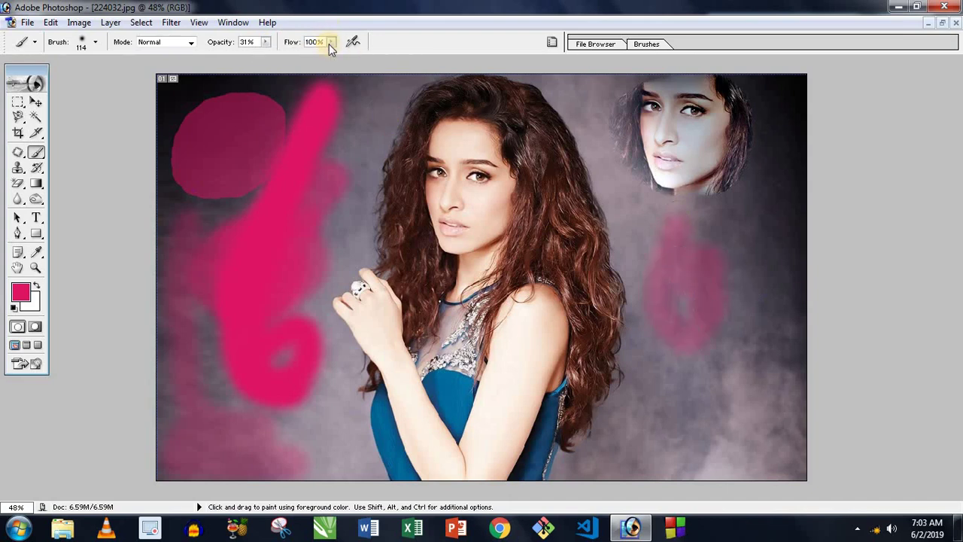
pyautogui.click(695, 259)
pyautogui.moveTo(696, 259)
pyautogui.mouseDown()
pyautogui.moveTo(699, 286)
pyautogui.moveTo(720, 284)
pyautogui.moveTo(770, 241)
pyautogui.moveTo(781, 276)
pyautogui.moveTo(748, 316)
pyautogui.moveTo(757, 263)
pyautogui.mouseUp()
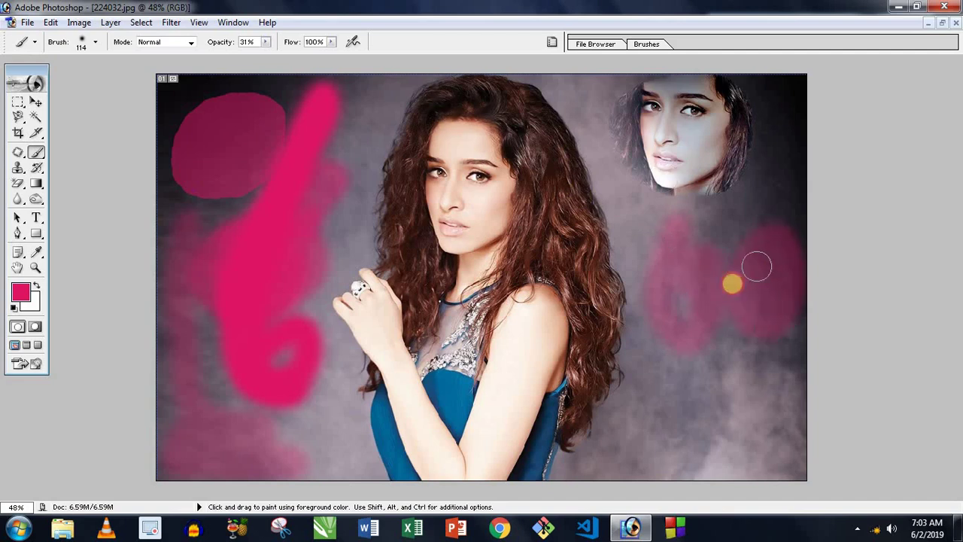
pyautogui.click(331, 43)
pyautogui.write('33')
pyautogui.click(596, 182)
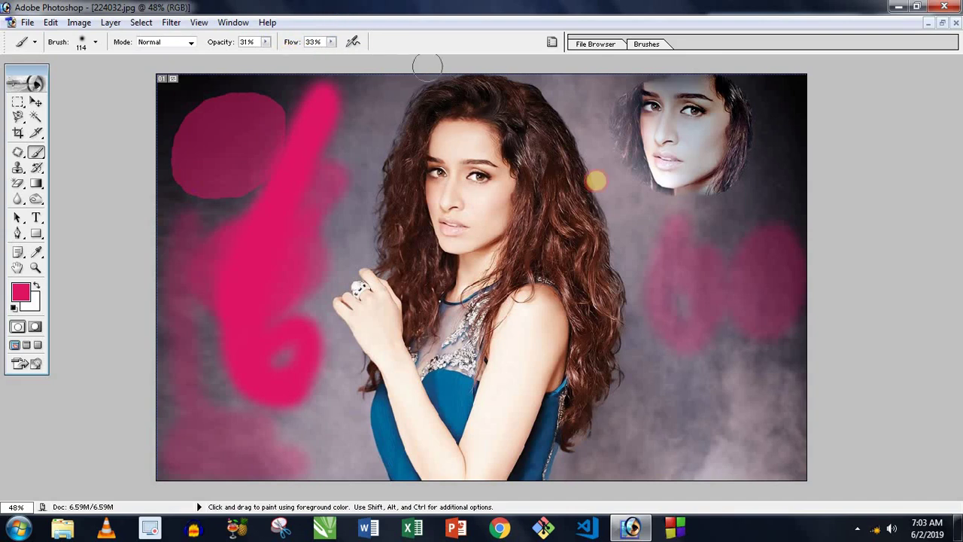
pyautogui.moveTo(749, 414)
pyautogui.mouseDown()
pyautogui.moveTo(677, 438)
pyautogui.moveTo(721, 424)
pyautogui.moveTo(710, 402)
pyautogui.mouseUp()
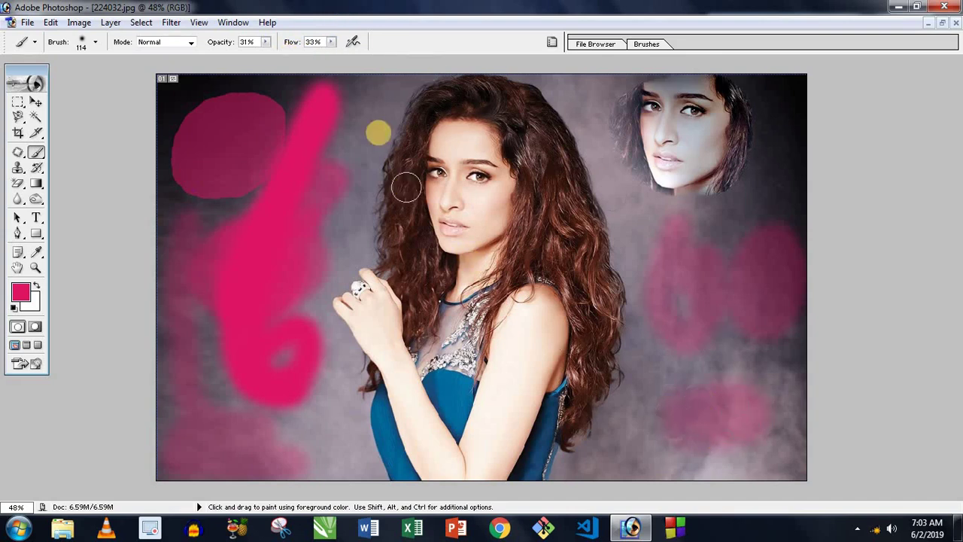
# - Set opacity to 100% and repaint the right blob in solid pink, filling its grey gap
pyautogui.click(265, 43)
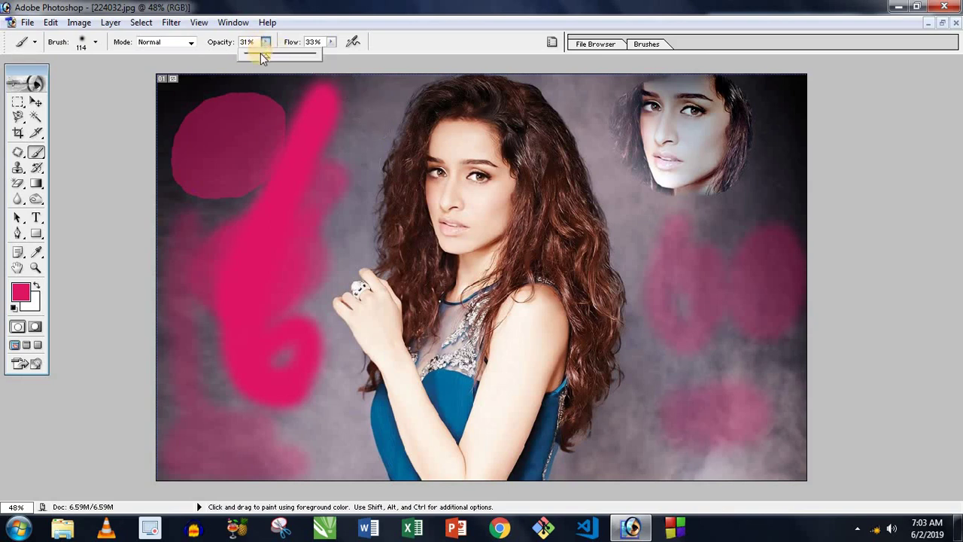
pyautogui.moveTo(260, 52); pyautogui.dragTo(341, 55)
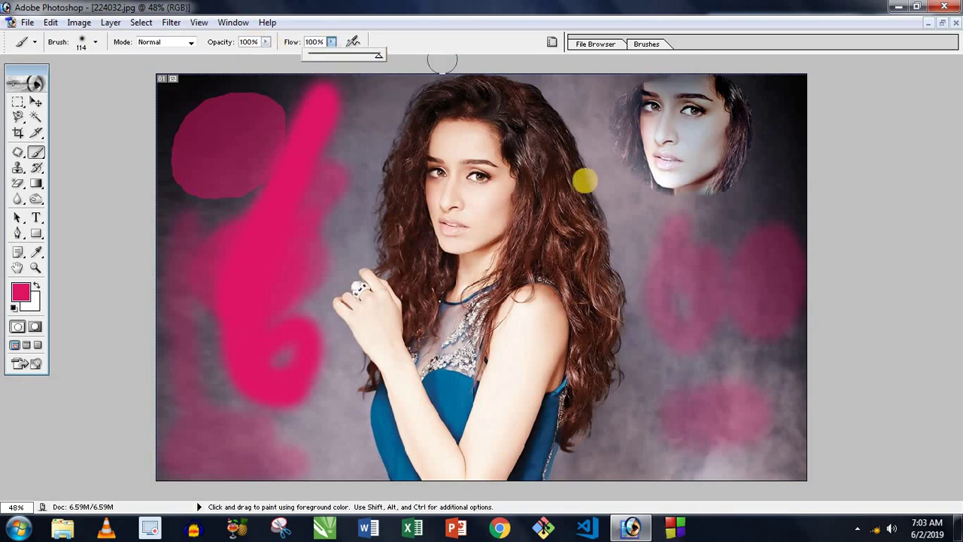
pyautogui.moveTo(660, 214); pyautogui.dragTo(692, 300)
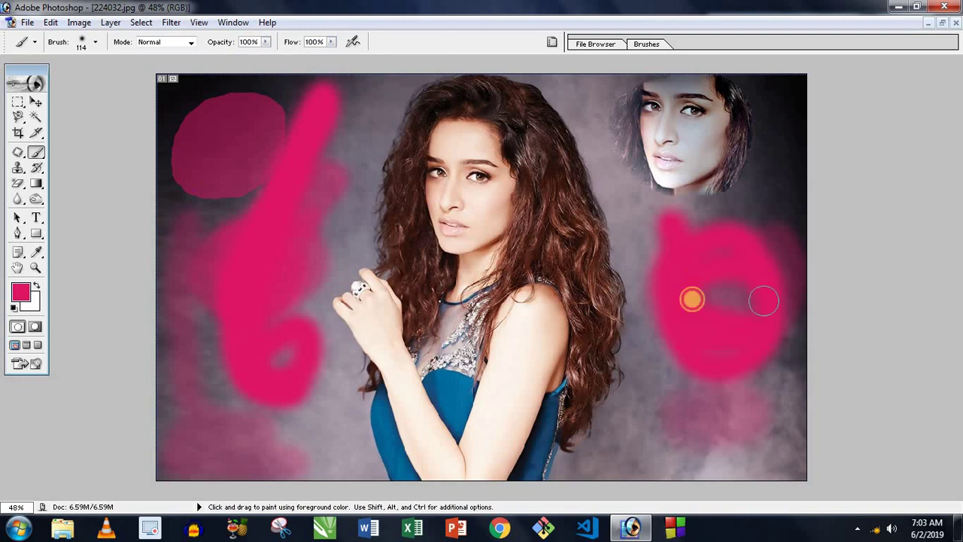
pyautogui.moveTo(764, 301); pyautogui.dragTo(711, 298)
# - Set the foreground colour to blue (0E1BCB) and paint over the lower-right pink area
pyautogui.click(23, 295)
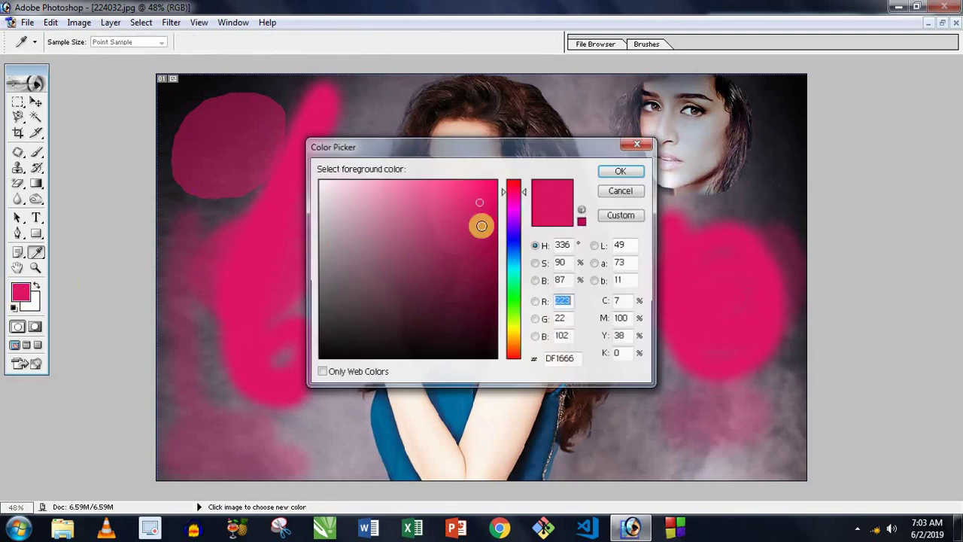
pyautogui.click(551, 222)
pyautogui.click(519, 242)
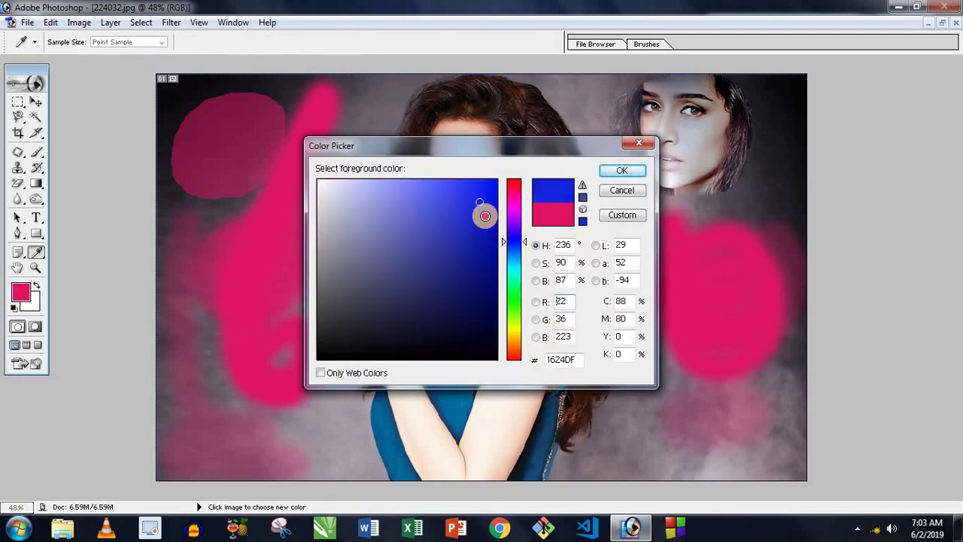
pyautogui.click(622, 171)
pyautogui.moveTo(662, 389); pyautogui.dragTo(688, 404)
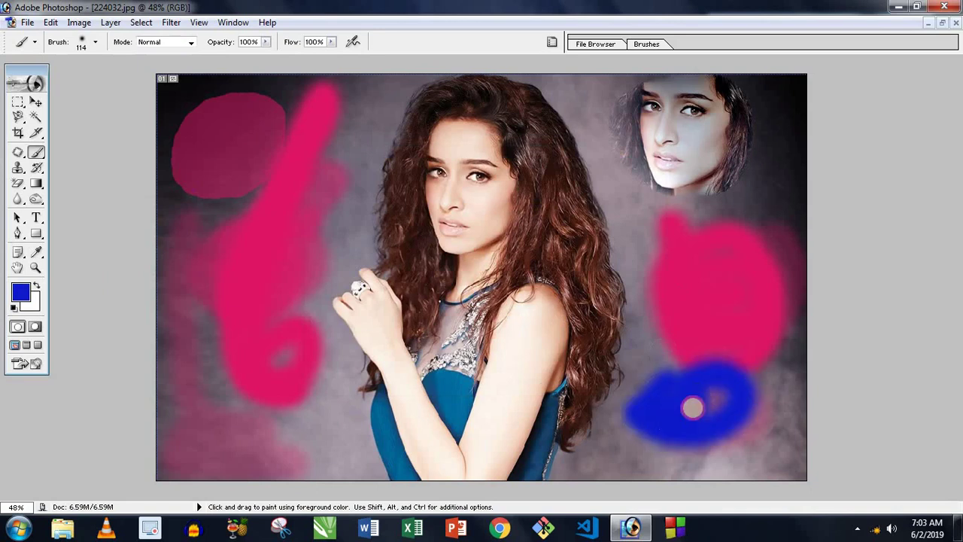
# - Switch to the 9 px brush tip and draw a thin blue curve on the left
pyautogui.rightClick(249, 231)
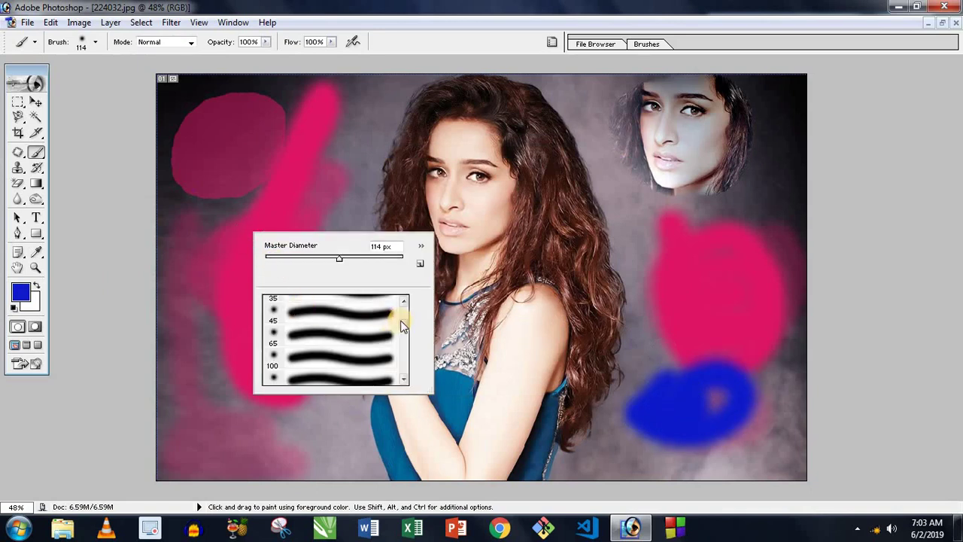
pyautogui.click(404, 300)
pyautogui.click(271, 378)
pyautogui.click(209, 377)
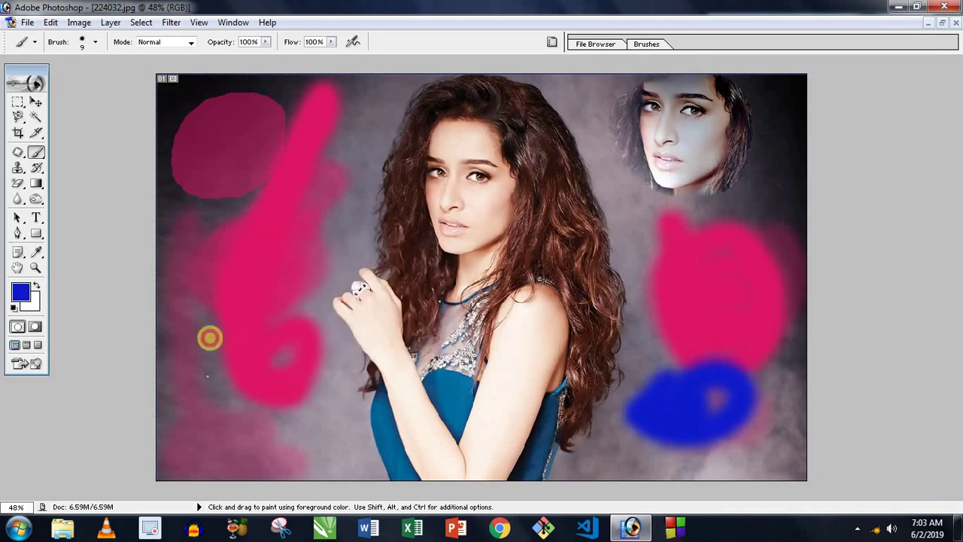
pyautogui.moveTo(225, 329); pyautogui.dragTo(230, 380)
# - Enlarge the brush to 110 px and paint a large blue blob over the left pink area
pyautogui.rightClick(228, 329)
pyautogui.moveTo(295, 352); pyautogui.dragTo(315, 355)
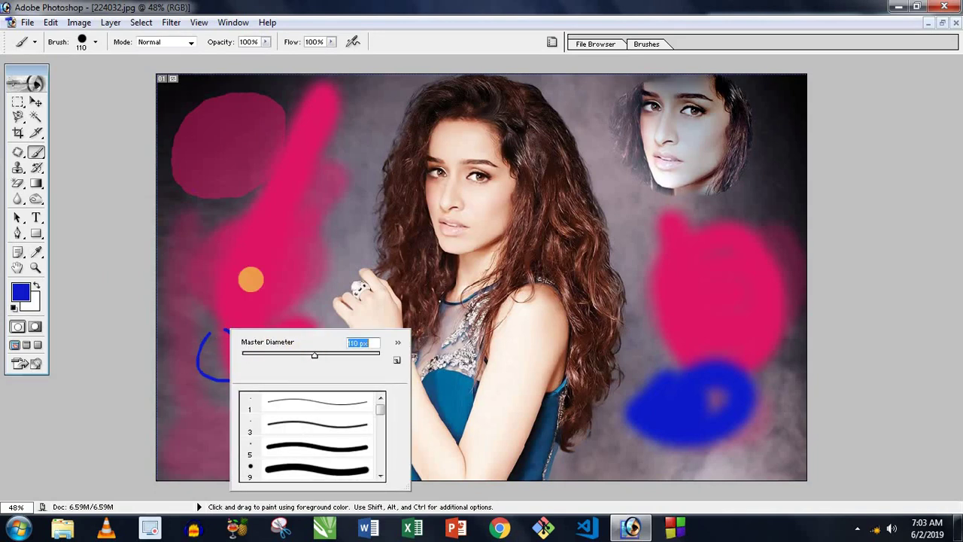
pyautogui.moveTo(250, 280); pyautogui.dragTo(238, 350)
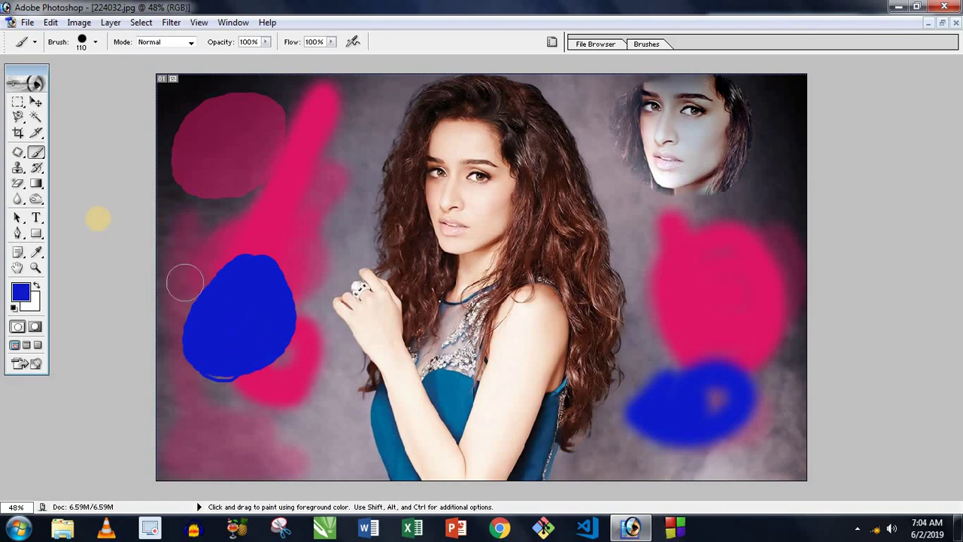
pyautogui.rightClick(35, 154)
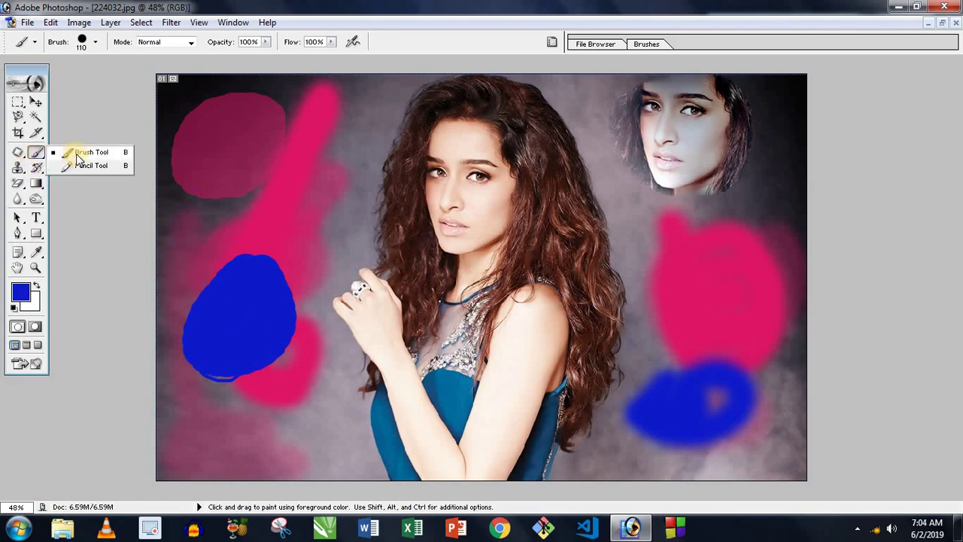
# - Choose the 74 px leaf-shaped brush and stamp blue leaves along the top pink stroke
pyautogui.rightClick(277, 200)
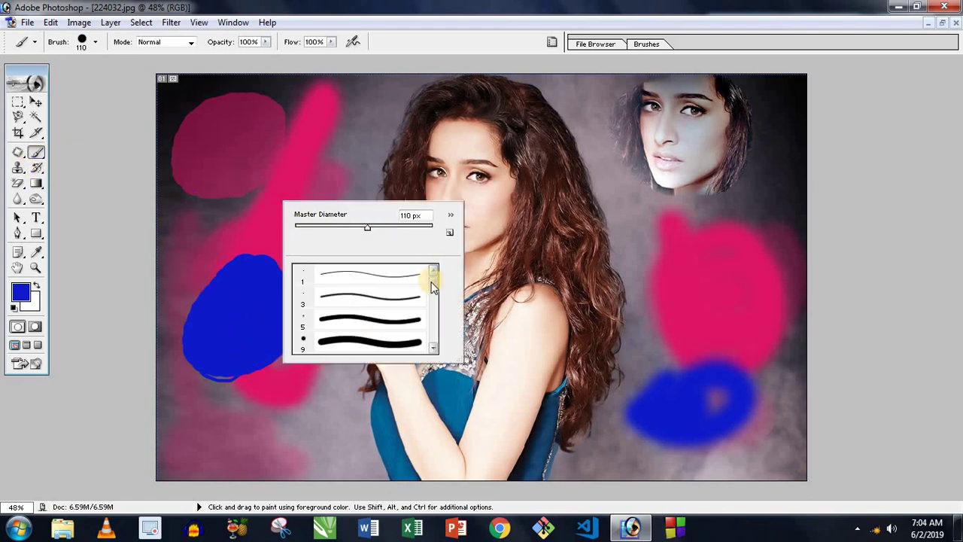
pyautogui.moveTo(433, 285)
pyautogui.mouseDown()
pyautogui.moveTo(435, 348)
pyautogui.moveTo(438, 322)
pyautogui.mouseUp()
pyautogui.click(371, 320)
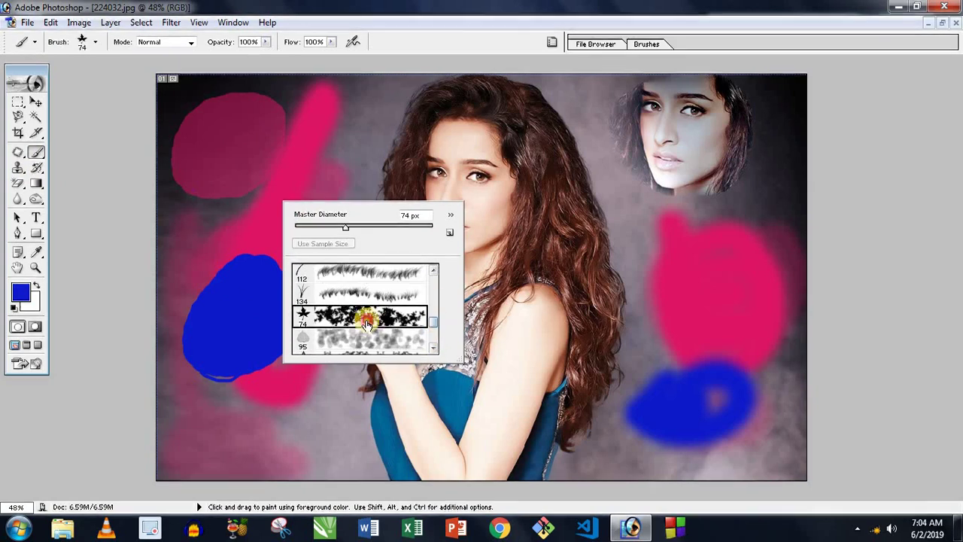
pyautogui.click(644, 320)
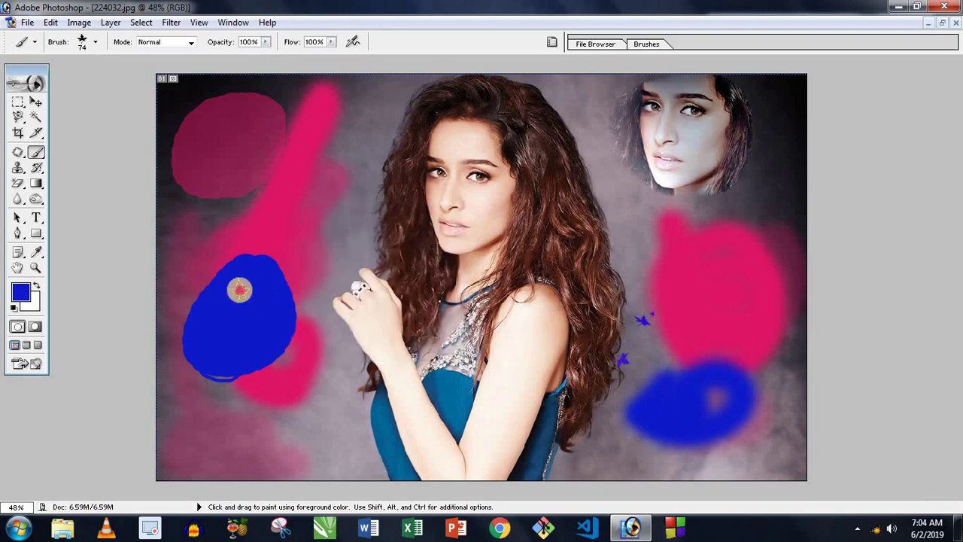
pyautogui.click(244, 179)
pyautogui.moveTo(285, 137); pyautogui.dragTo(320, 108)
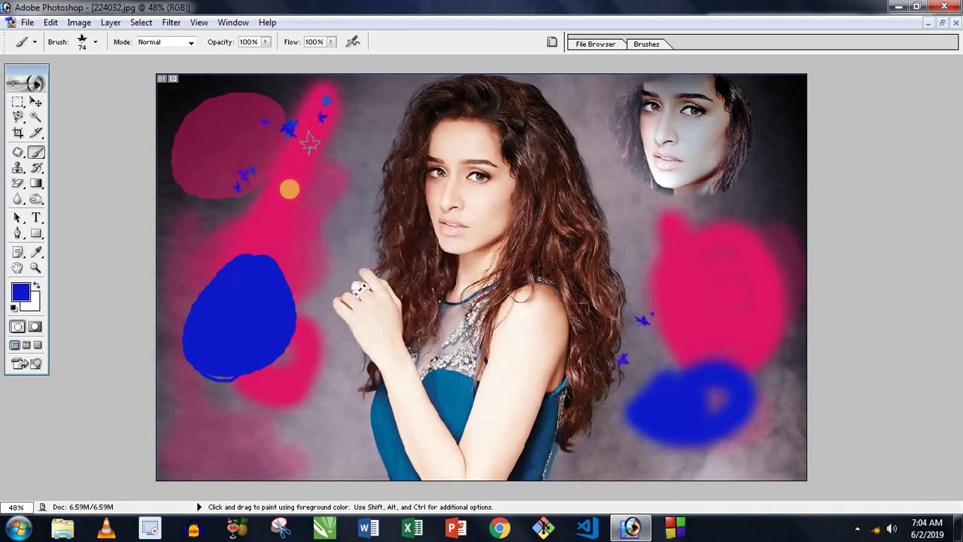
# - Enlarge the leaf brush to 182 px and stamp large blue leaves across the pink areas
pyautogui.rightClick(292, 189)
pyautogui.click(407, 216)
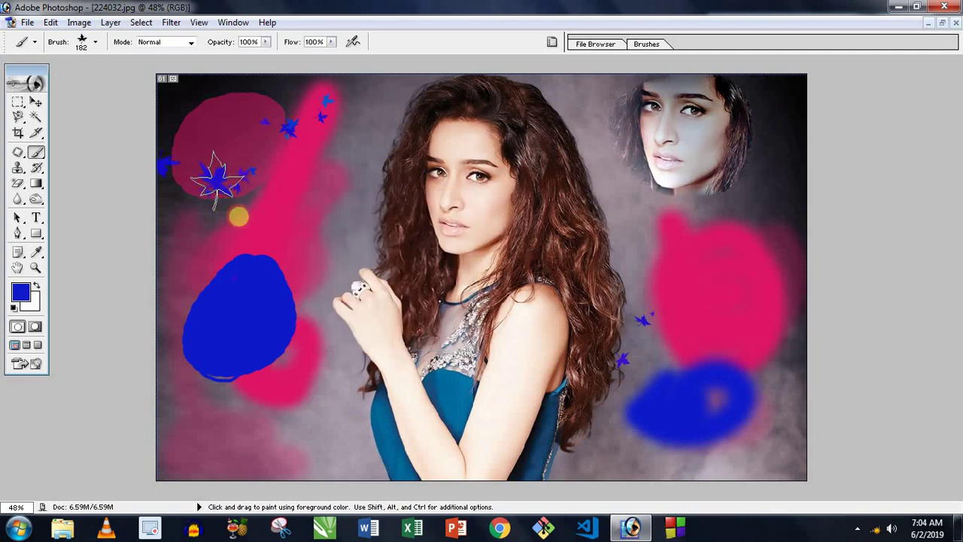
pyautogui.moveTo(222, 168)
pyautogui.mouseDown()
pyautogui.moveTo(309, 147)
pyautogui.moveTo(517, 129)
pyautogui.moveTo(628, 178)
pyautogui.moveTo(655, 271)
pyautogui.mouseUp()
pyautogui.moveTo(260, 410); pyautogui.dragTo(324, 456)
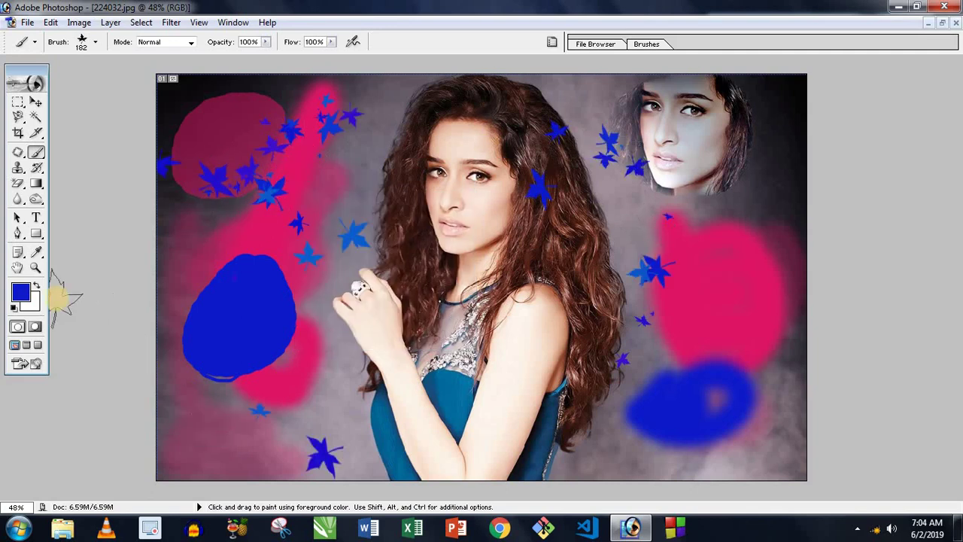
pyautogui.rightClick(610, 239)
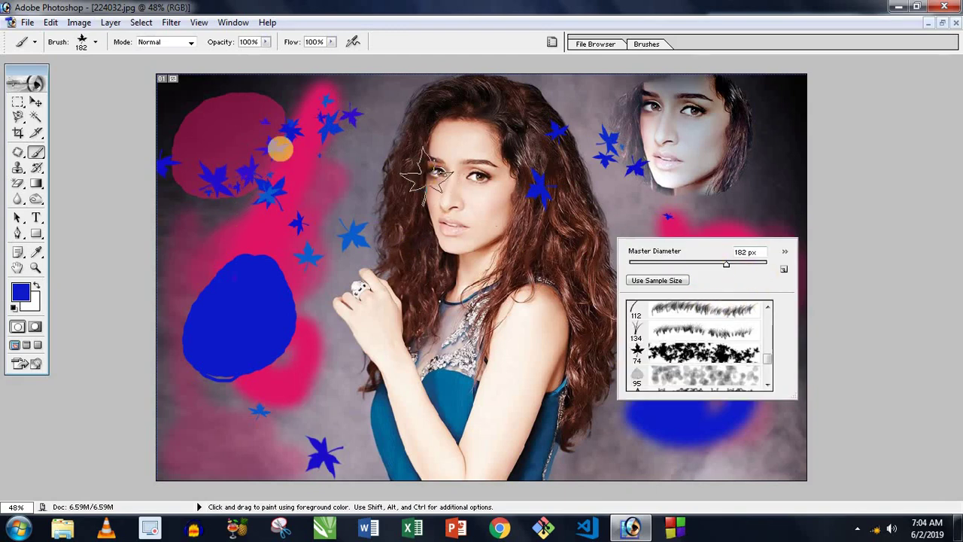
# - Load Special Effect Brushes.abr through Load Brushes in the brush picker's menu
pyautogui.rightClick(279, 143)
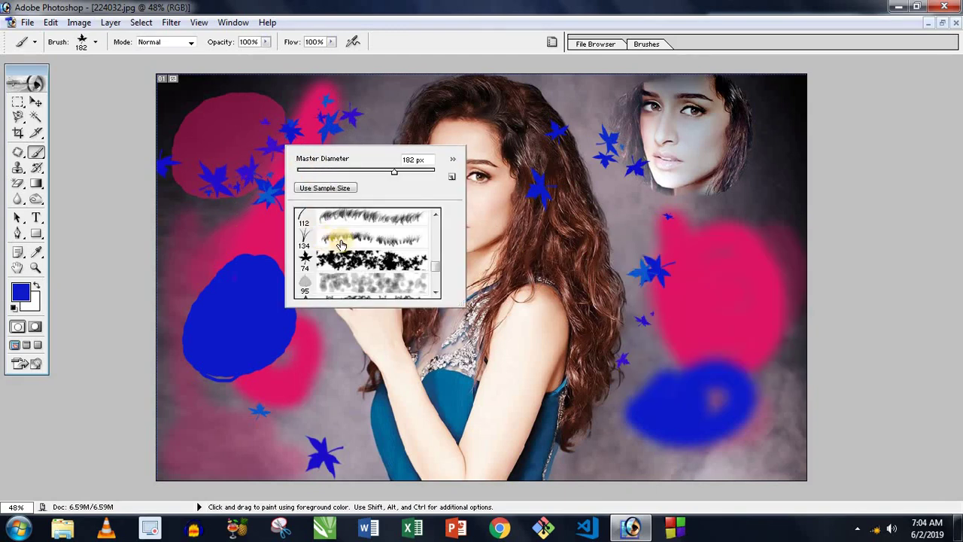
pyautogui.click(455, 161)
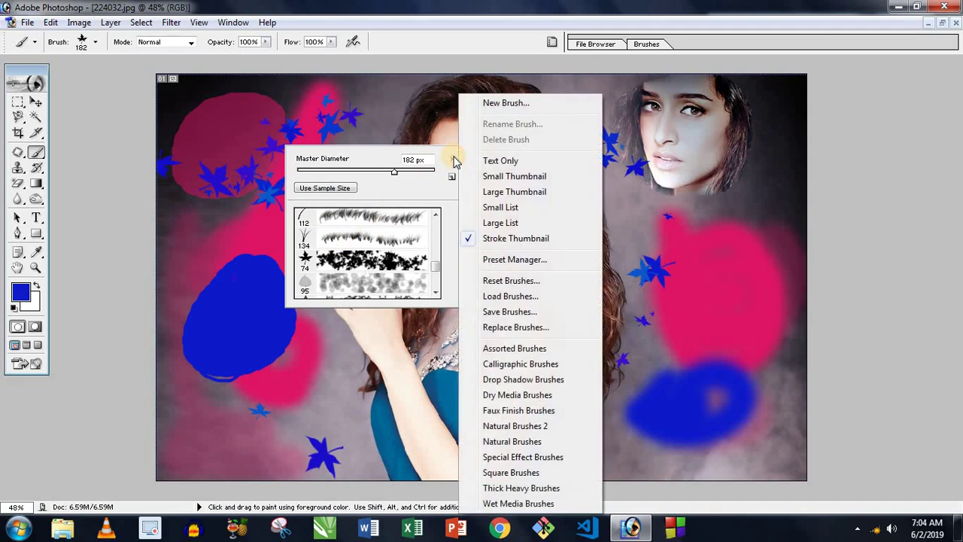
pyautogui.click(507, 298)
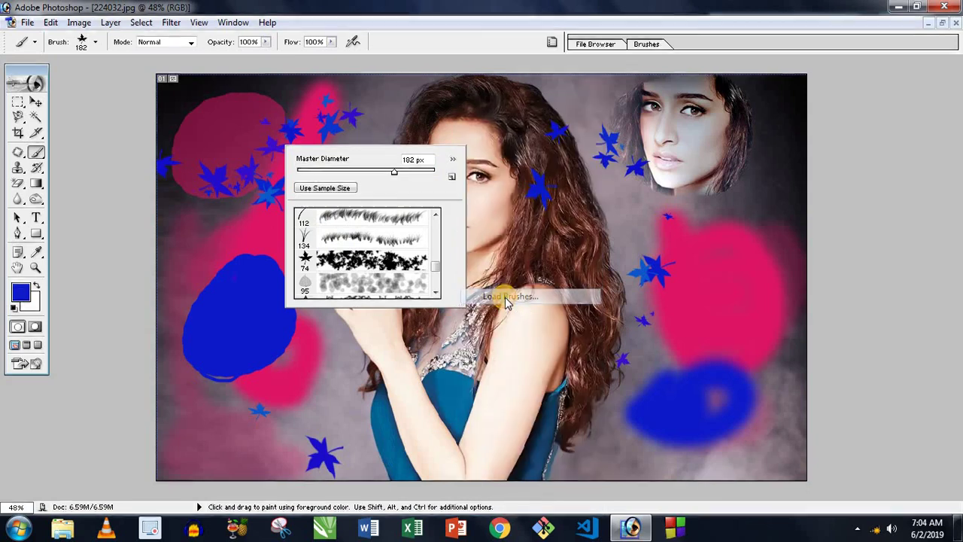
pyautogui.click(465, 114)
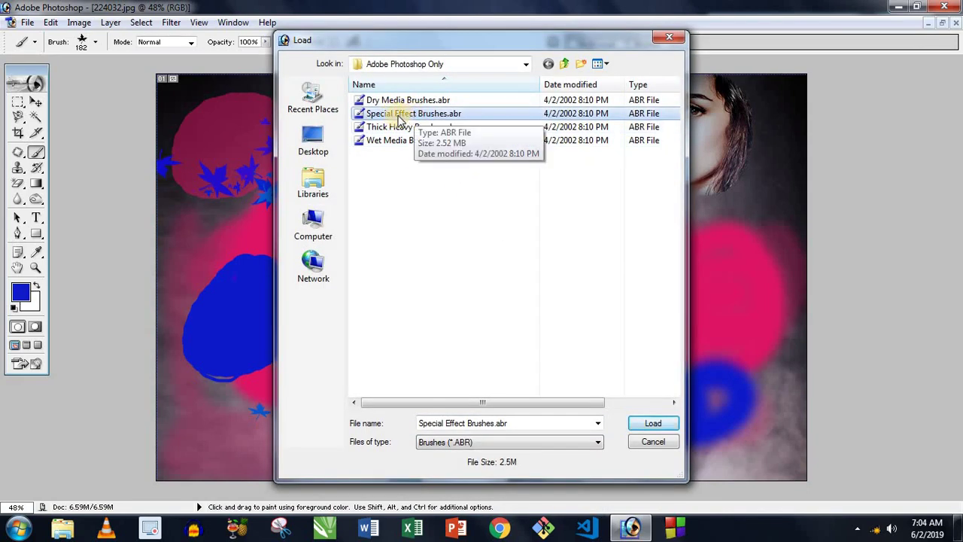
pyautogui.click(636, 424)
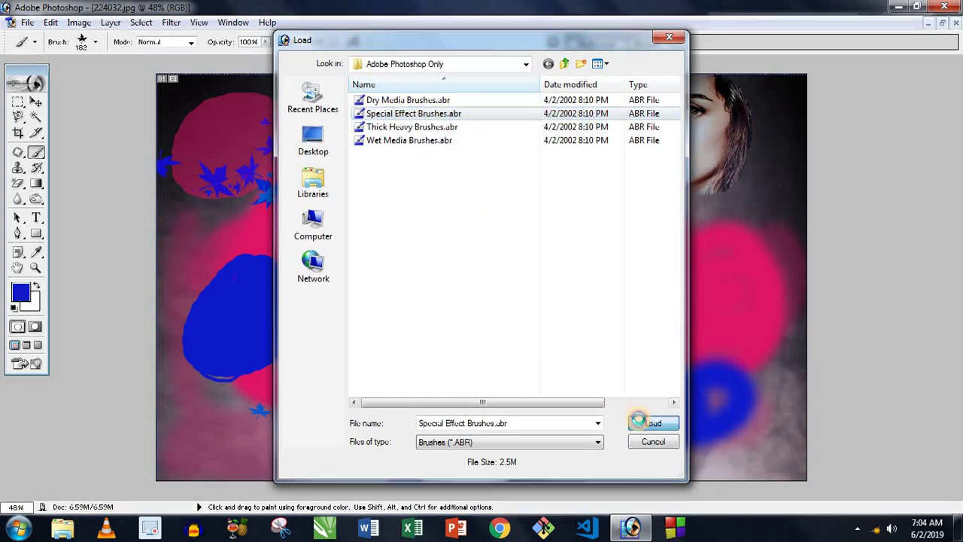
pyautogui.moveTo(434, 260); pyautogui.dragTo(439, 273)
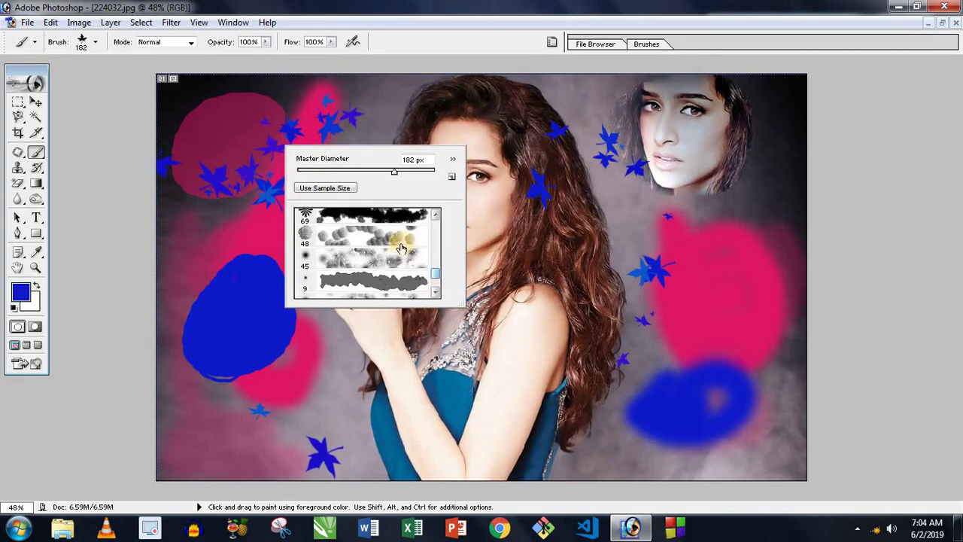
# - Stamp blue roses on the small face, lower-left and upper-left with the 48 px rose brush at 190 px
pyautogui.click(373, 251)
pyautogui.click(206, 234)
pyautogui.rightClick(267, 241)
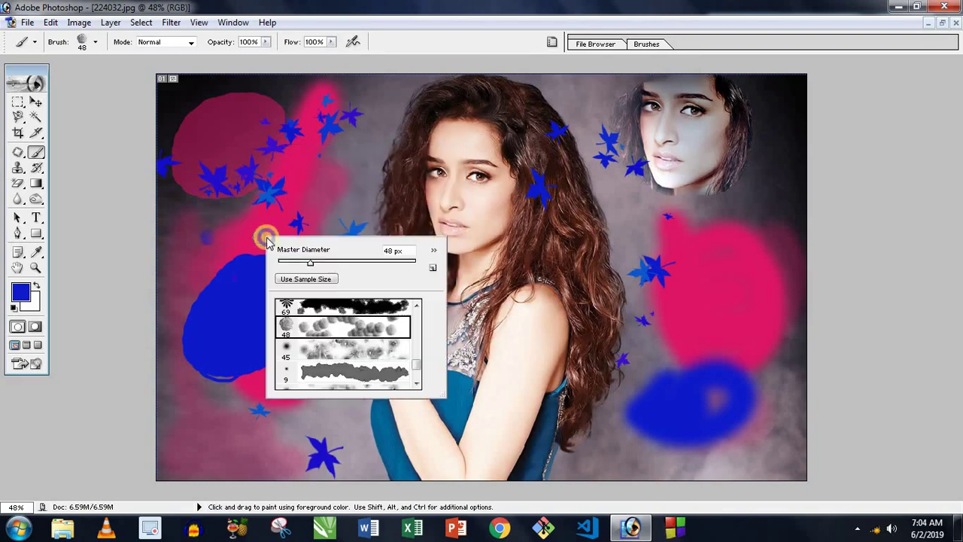
pyautogui.click(380, 263)
pyautogui.click(708, 167)
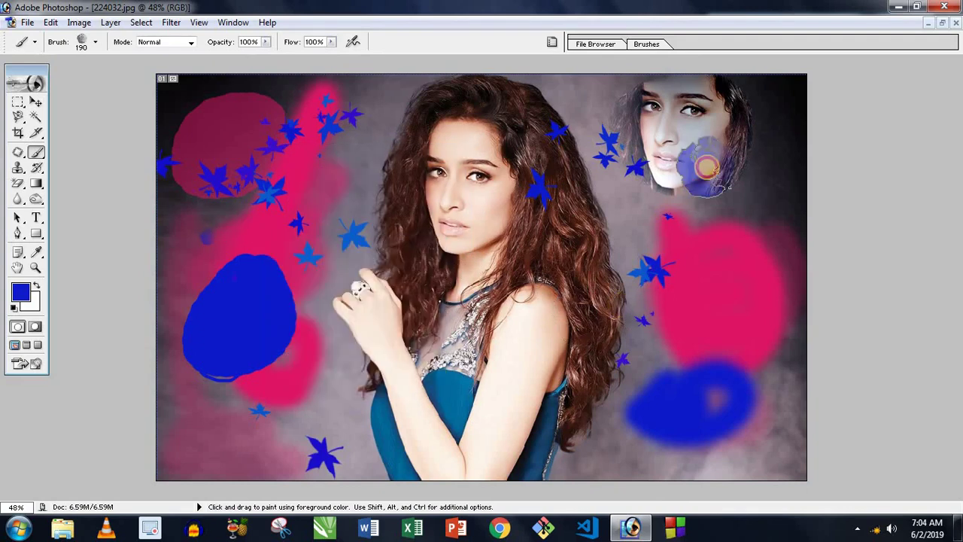
pyautogui.click(294, 404)
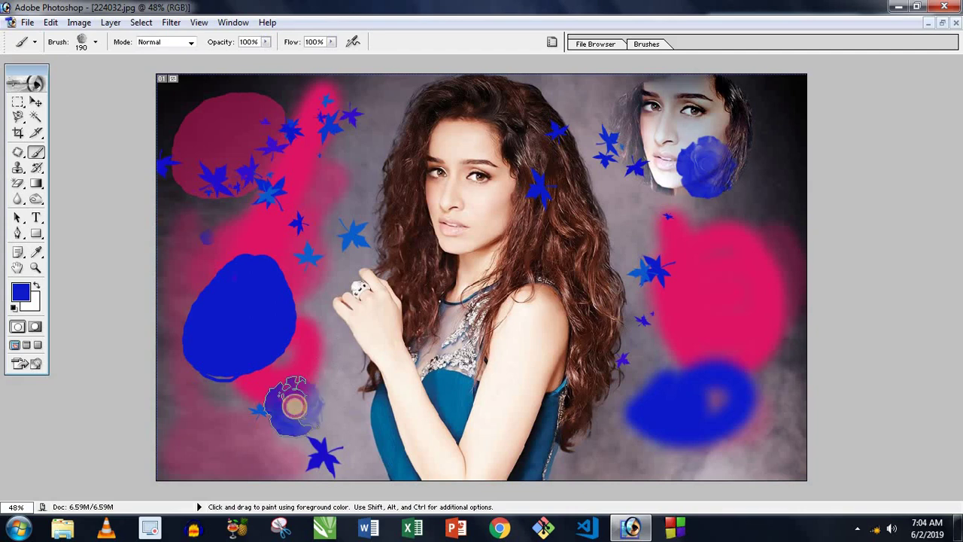
pyautogui.click(326, 155)
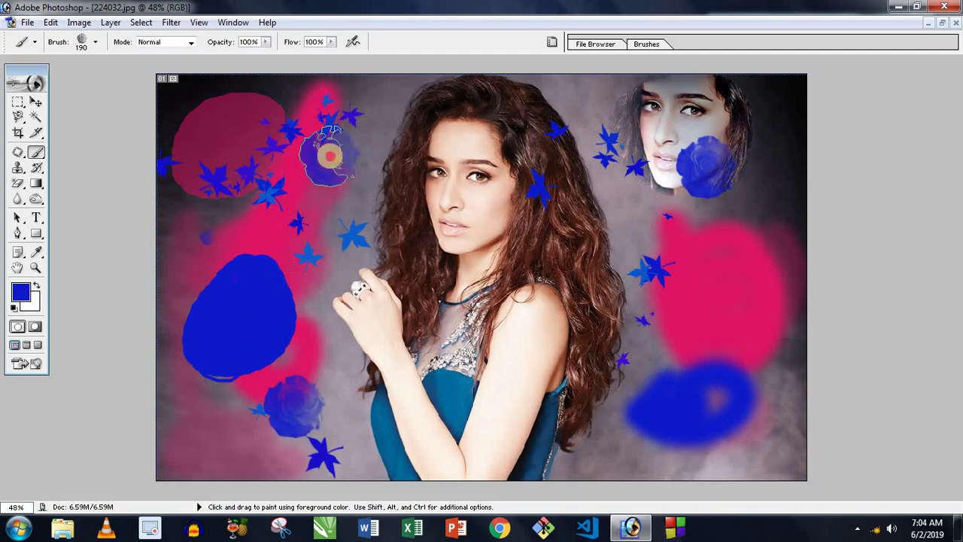
# - Set the foreground colour to red (F60029) and stamp red roses on her hair, wrist and arm
pyautogui.click(22, 292)
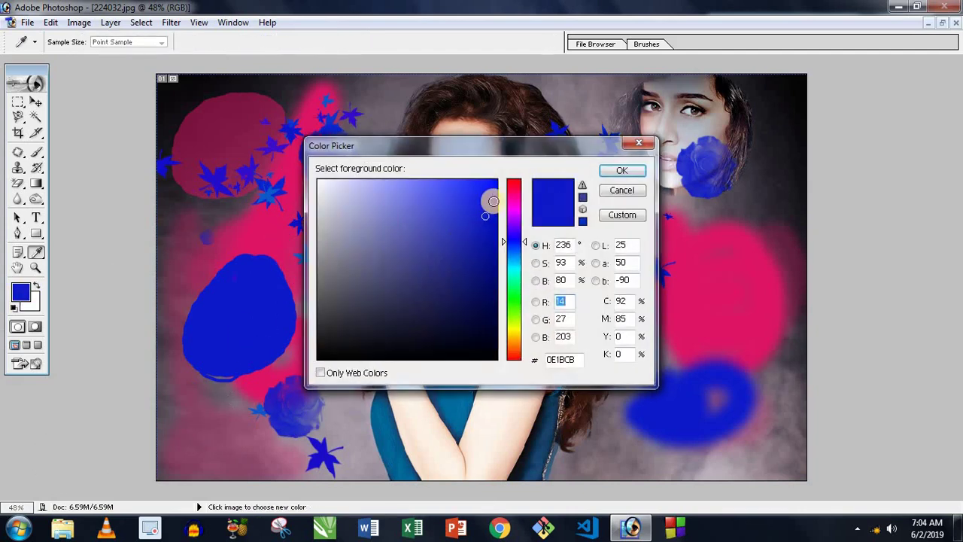
pyautogui.click(511, 185)
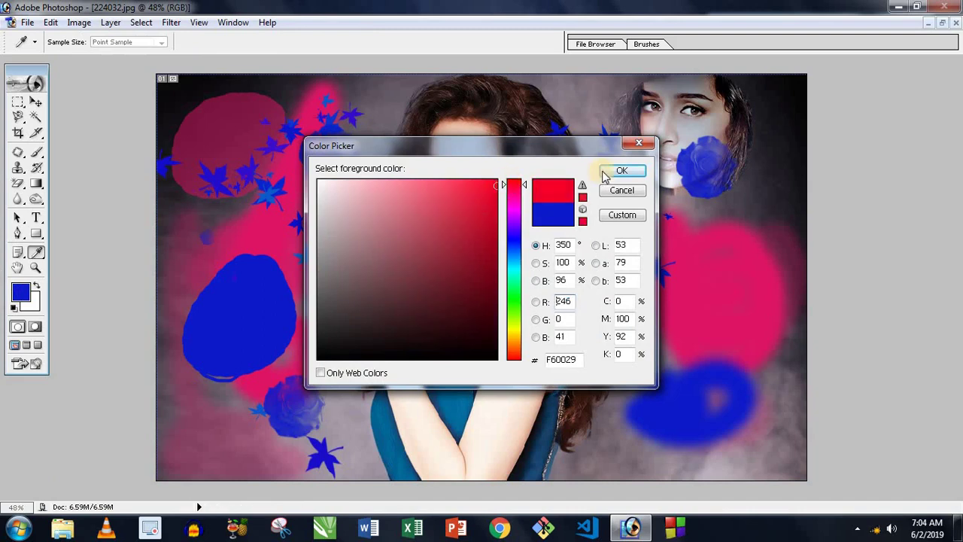
pyautogui.click(621, 170)
pyautogui.click(551, 111)
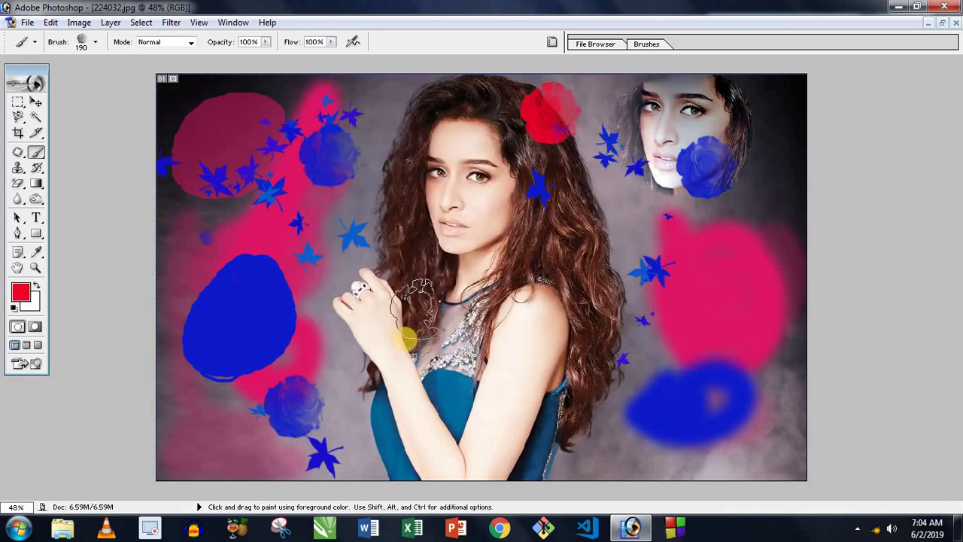
pyautogui.click(381, 366)
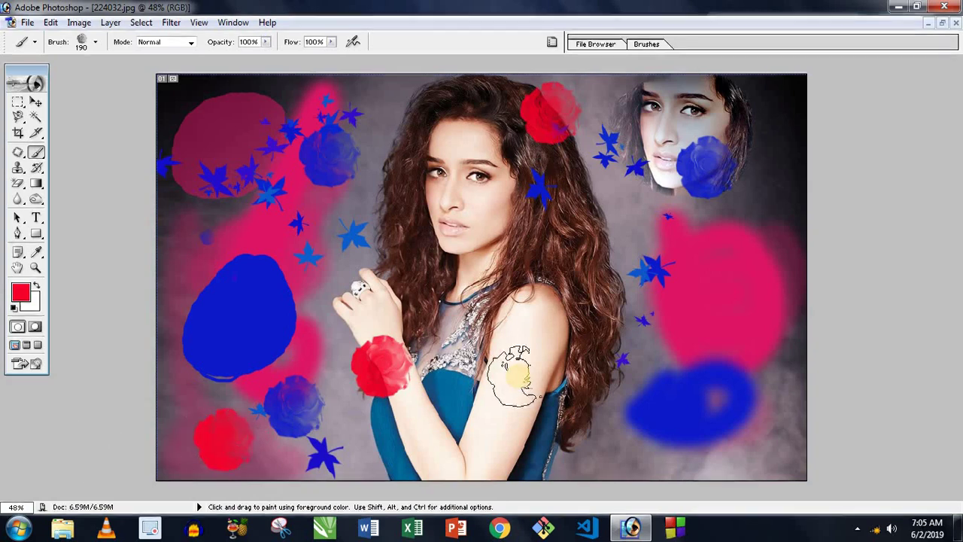
pyautogui.click(516, 377)
pyautogui.click(516, 376)
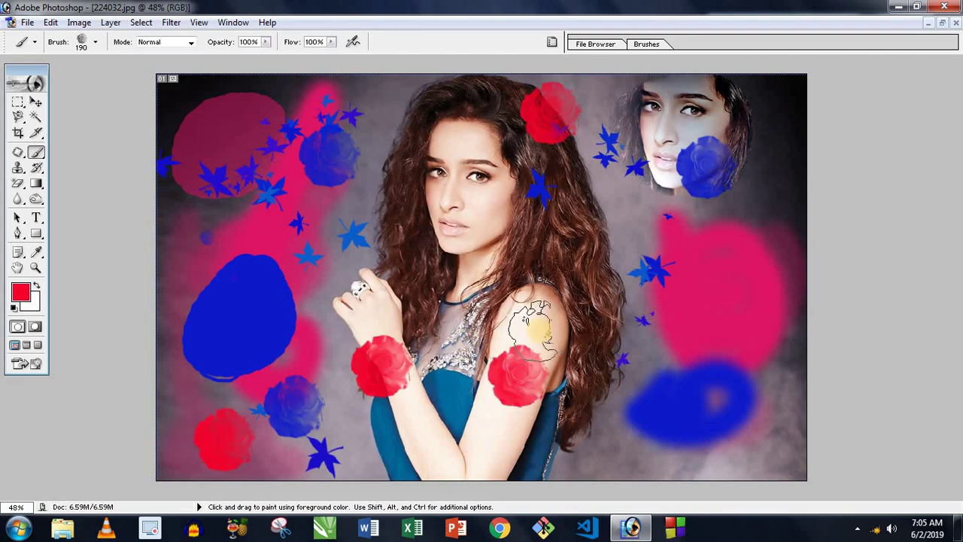
# - Float the open images and close 224032.jpg without saving
pyautogui.click(943, 24)
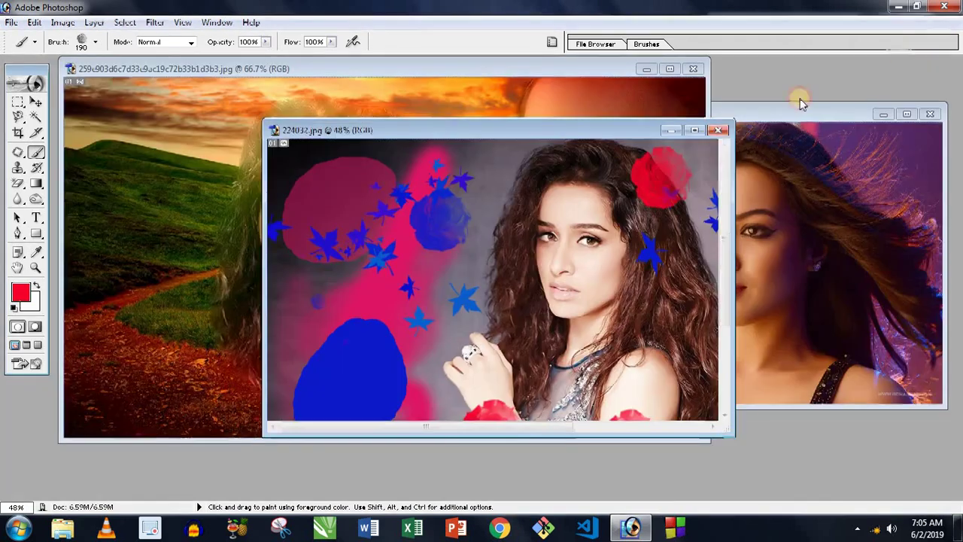
pyautogui.click(719, 130)
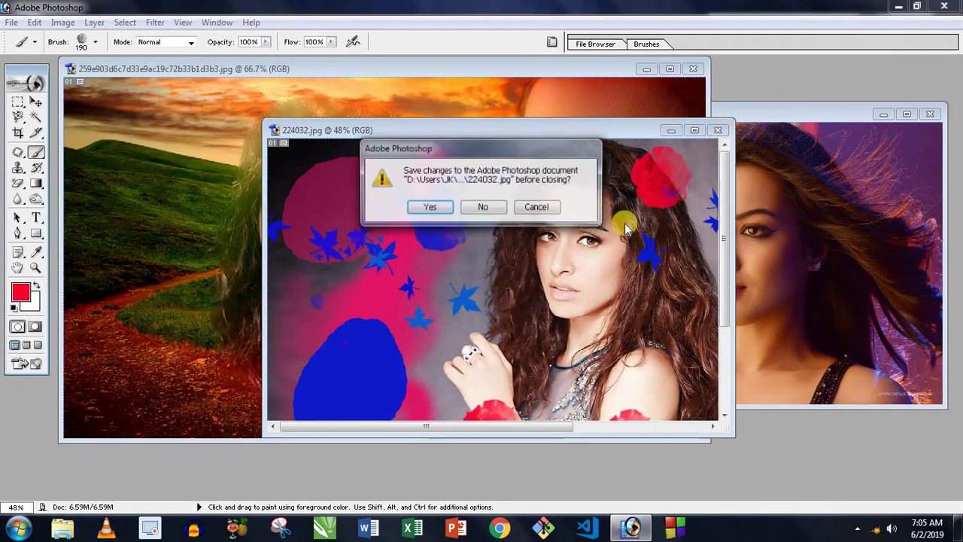
pyautogui.click(491, 211)
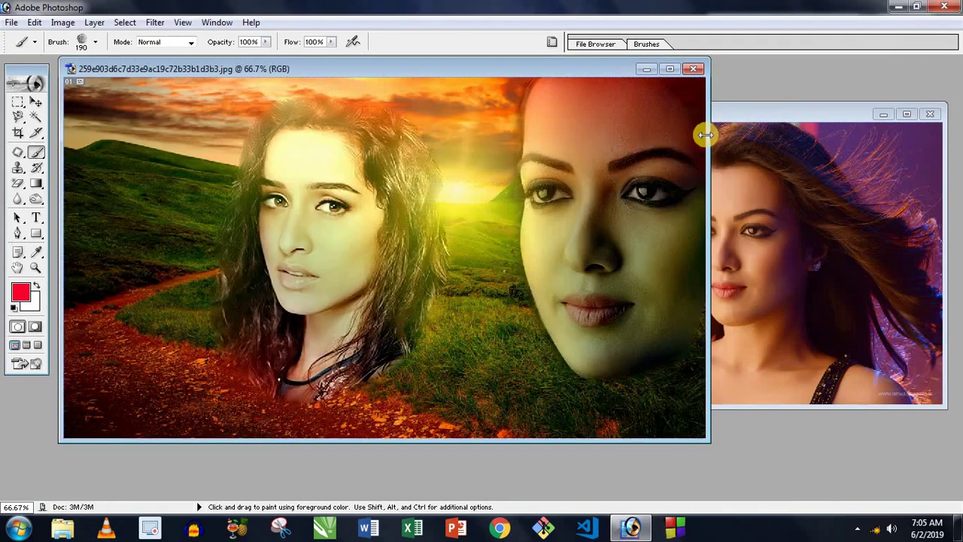
# - Bring the 224039.jpg portrait window to the front and move it toward the centre
pyautogui.click(776, 120)
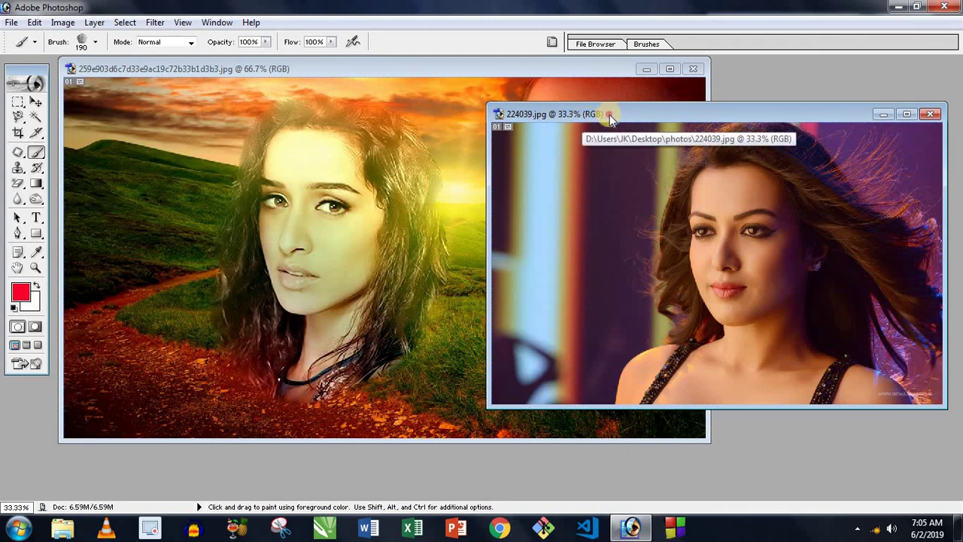
pyautogui.moveTo(609, 113); pyautogui.dragTo(415, 141)
pyautogui.rightClick(35, 153)
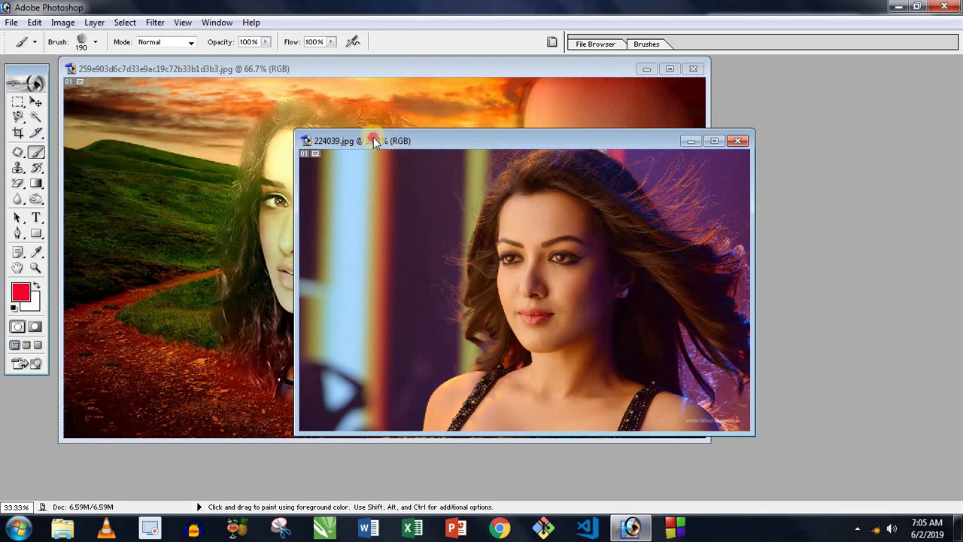
pyautogui.moveTo(375, 143); pyautogui.dragTo(294, 131)
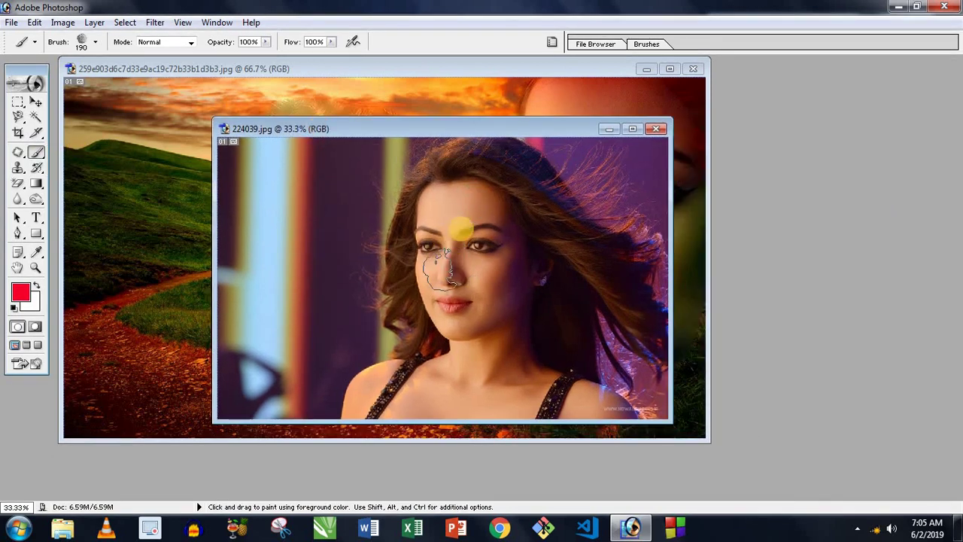
# - Set a round brush to a 2500 px Master Diameter with a blue foreground colour
pyautogui.rightClick(399, 226)
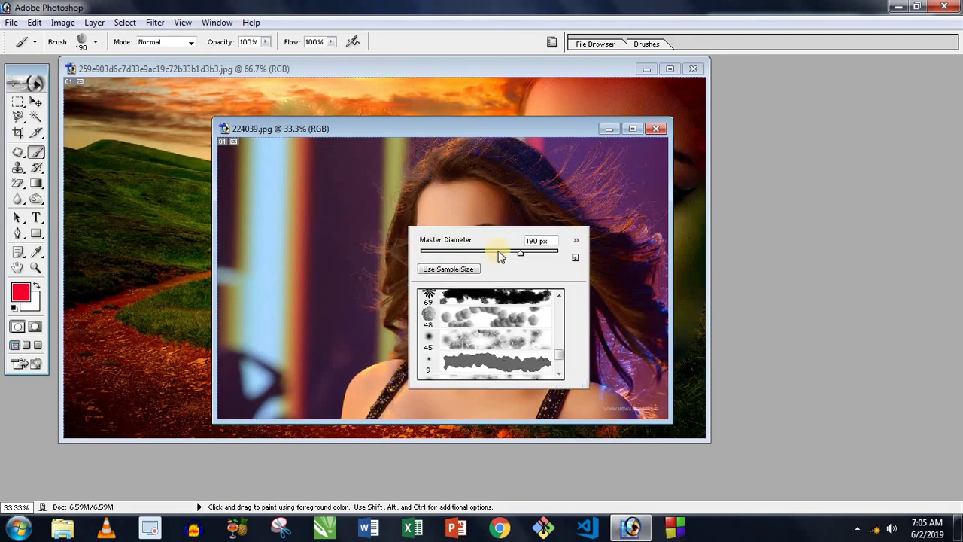
pyautogui.moveTo(558, 350); pyautogui.dragTo(561, 302)
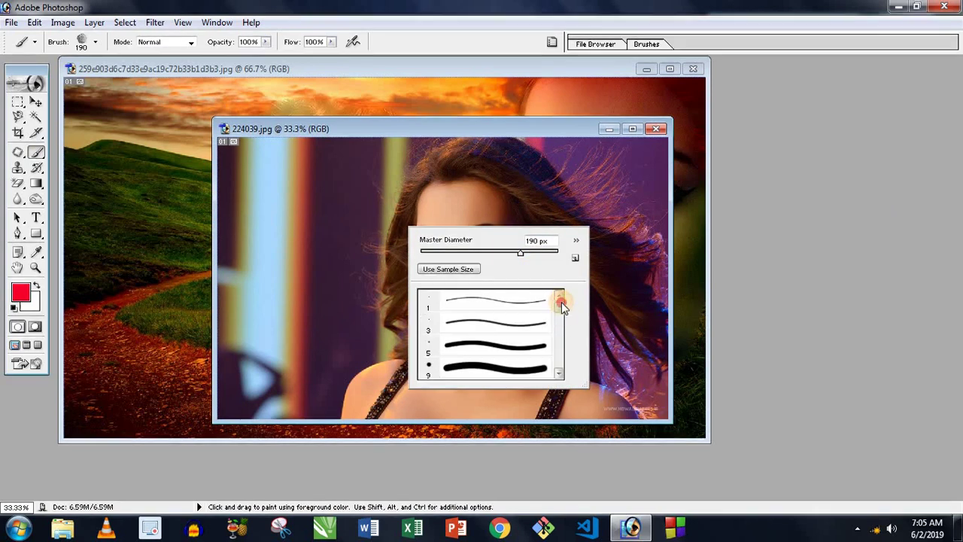
pyautogui.click(461, 368)
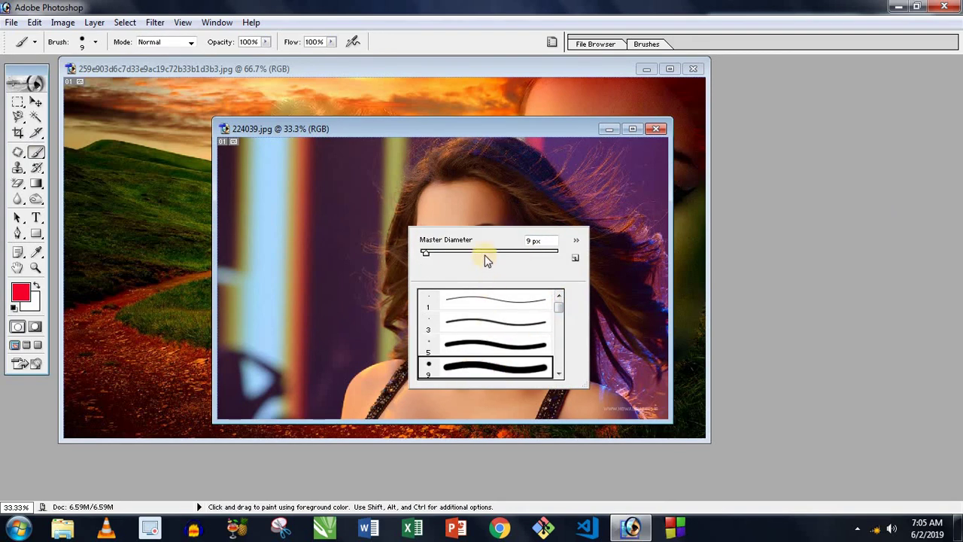
pyautogui.moveTo(548, 256); pyautogui.dragTo(546, 255)
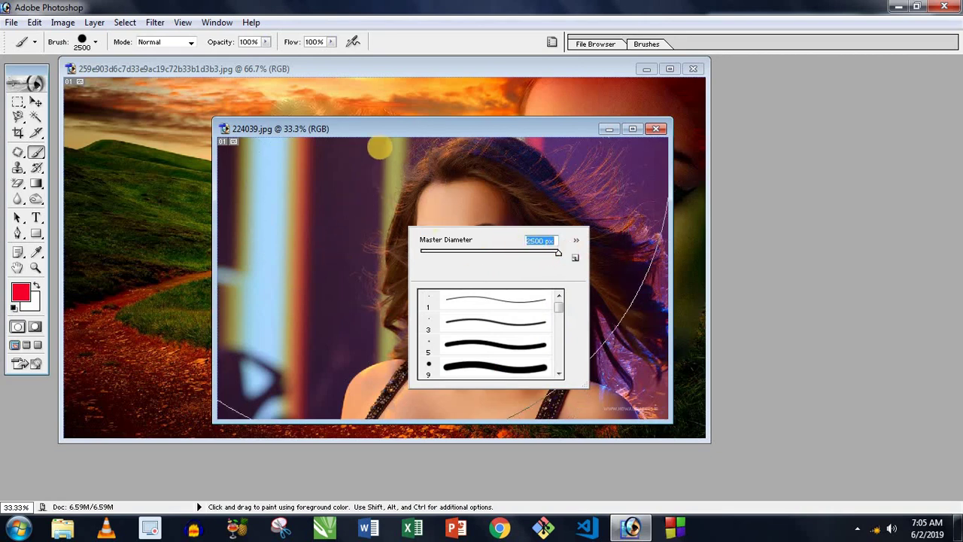
pyautogui.click(396, 124)
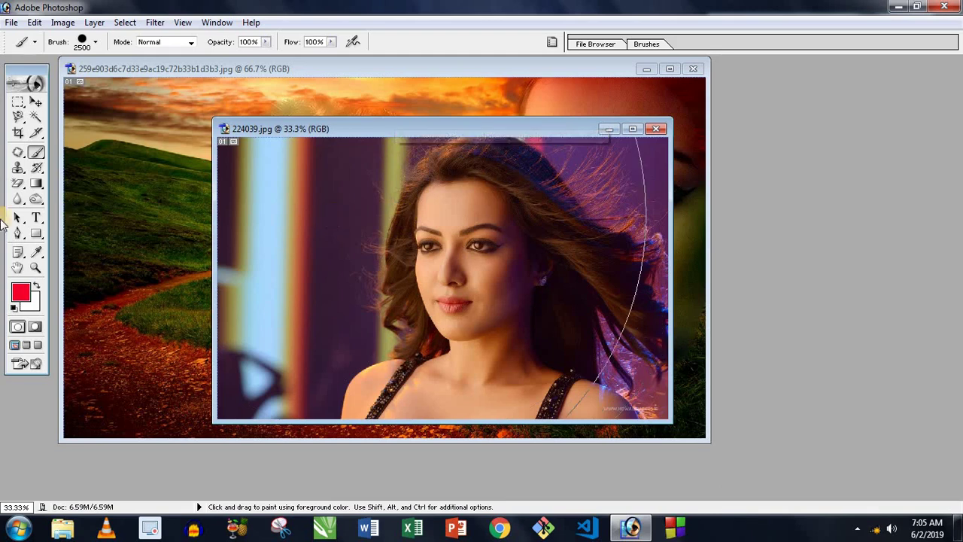
pyautogui.click(21, 292)
pyautogui.moveTo(513, 217); pyautogui.dragTo(514, 240)
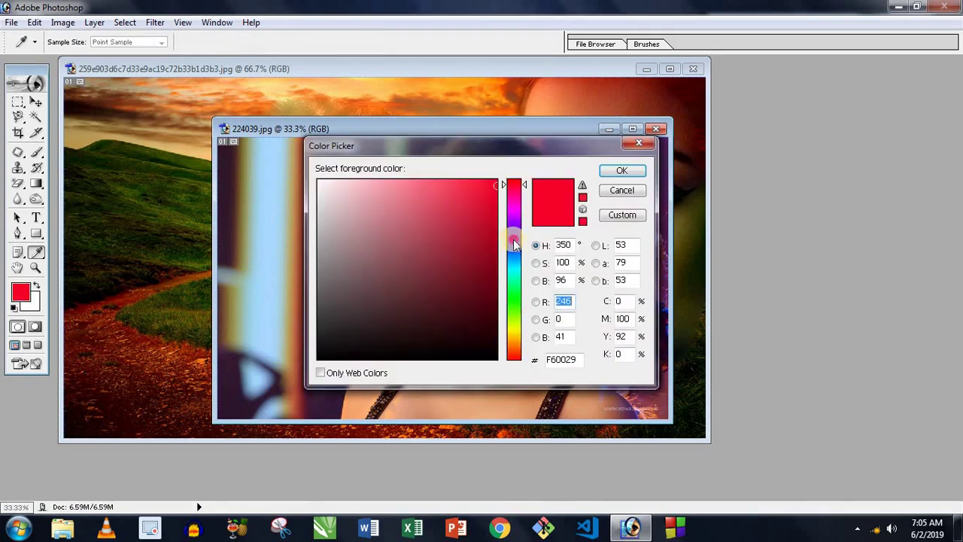
pyautogui.click(621, 170)
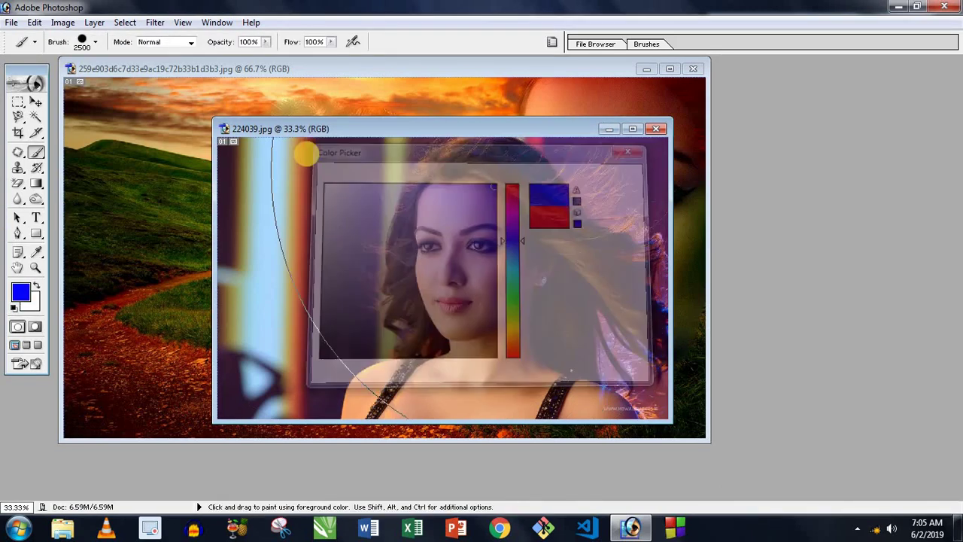
# - Paint a blue wash at 24% opacity, undo it, and dab a faint 6% blue tint instead
pyautogui.click(265, 45)
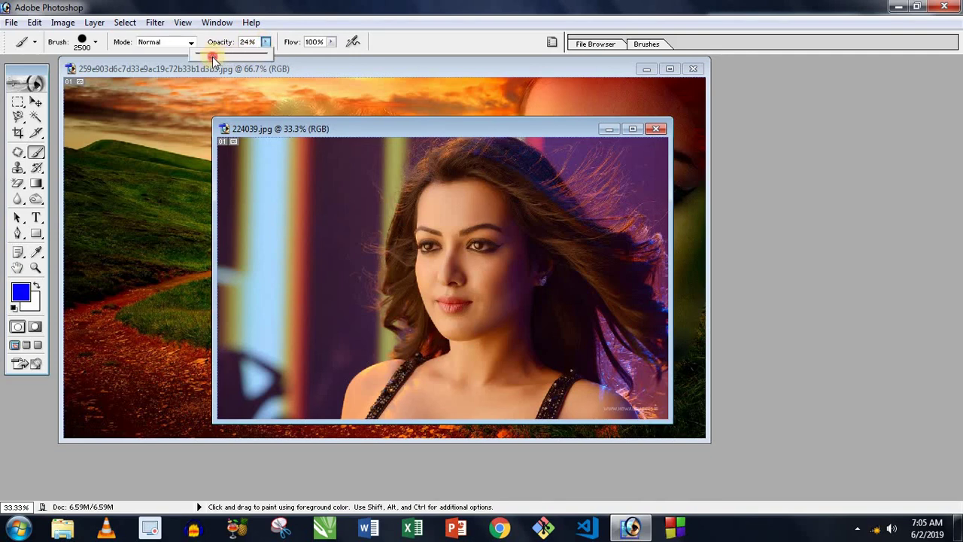
pyautogui.click(270, 128)
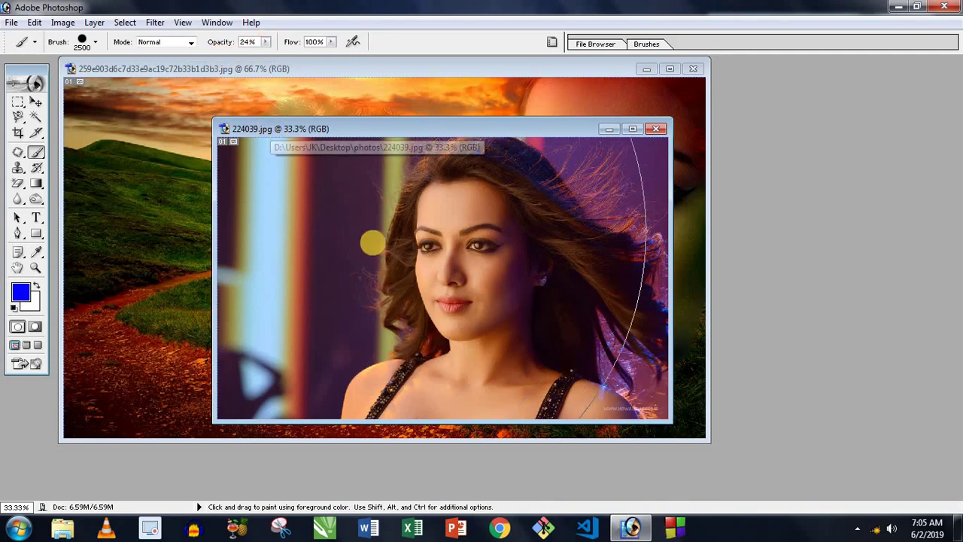
pyautogui.click(414, 258)
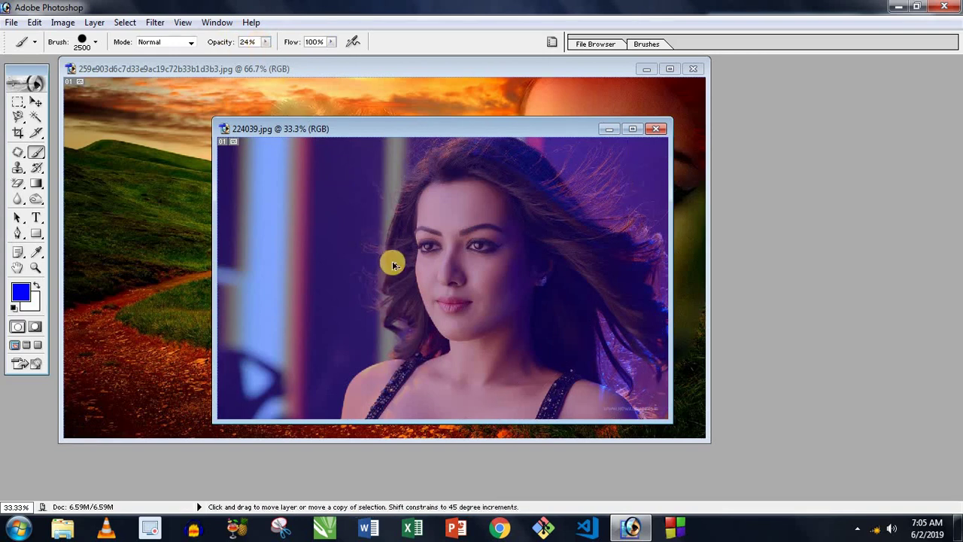
pyautogui.hotkey('ctrl', 'z')
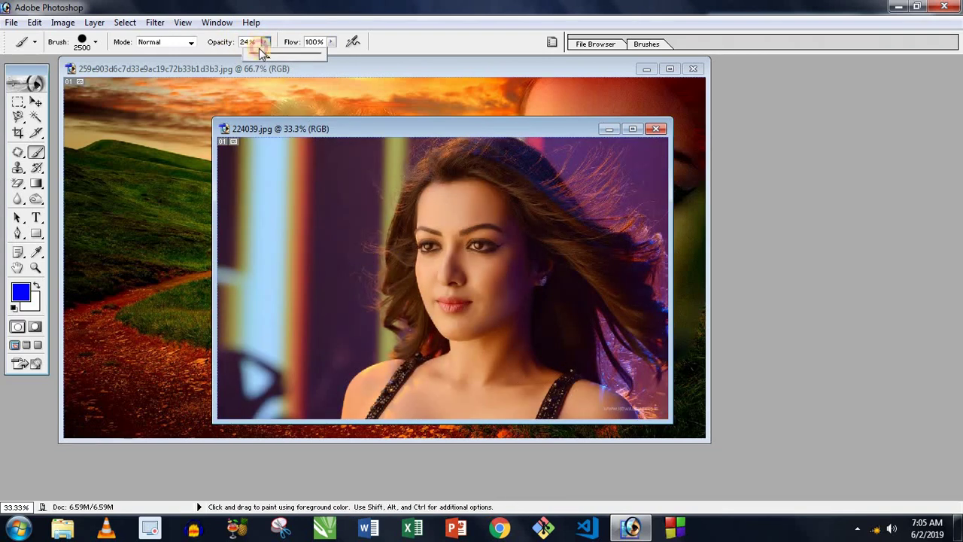
pyautogui.moveTo(259, 49); pyautogui.dragTo(251, 52)
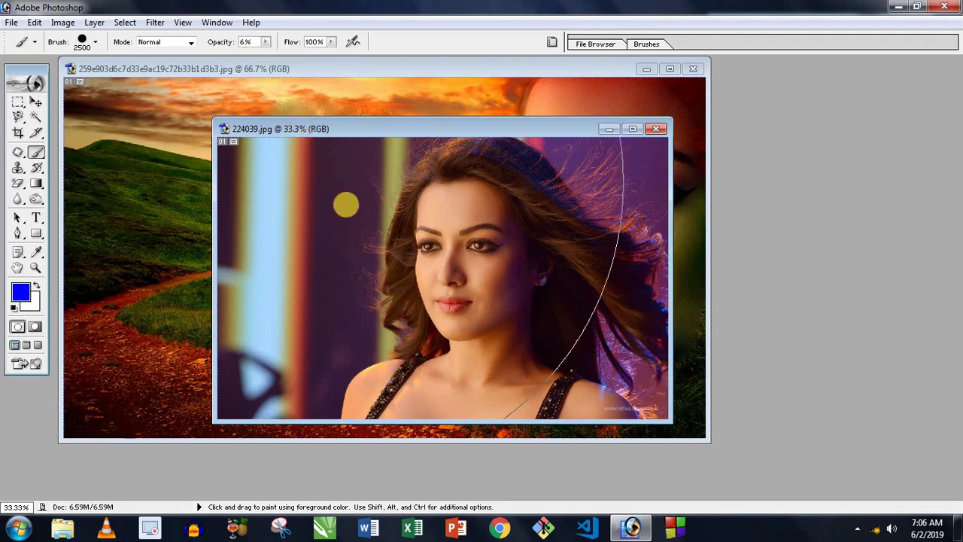
pyautogui.click(397, 284)
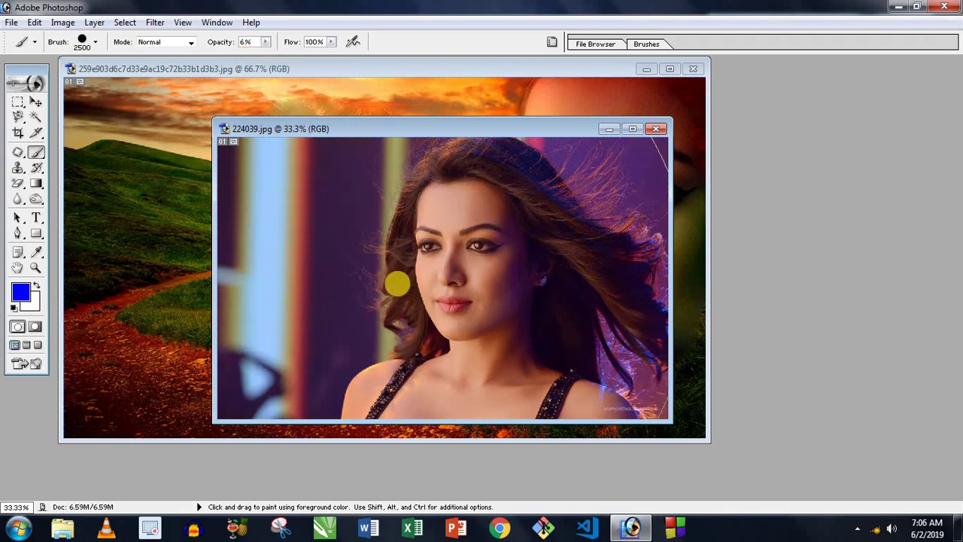
pyautogui.click(395, 284)
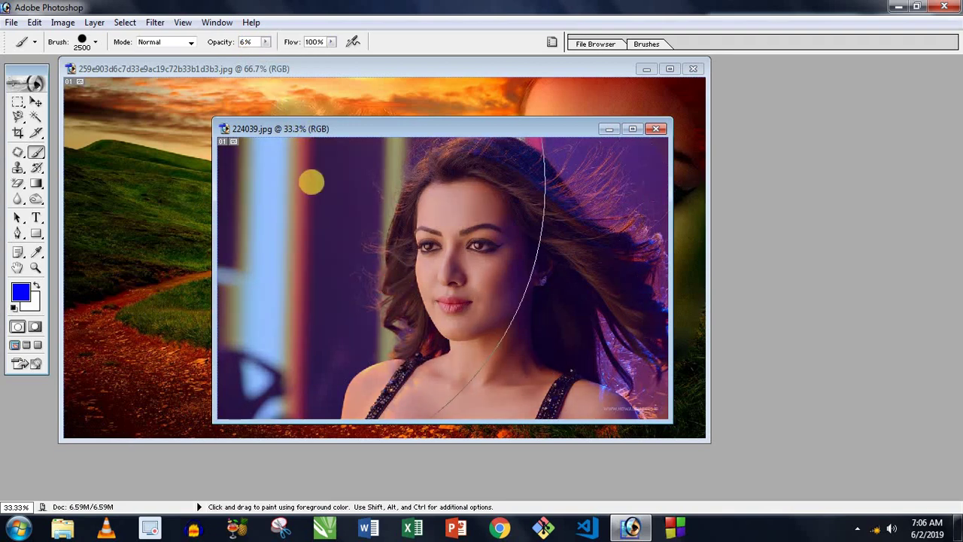
# - Switch to the Pencil tool and bring the landscape composite to the front
pyautogui.click(41, 156)
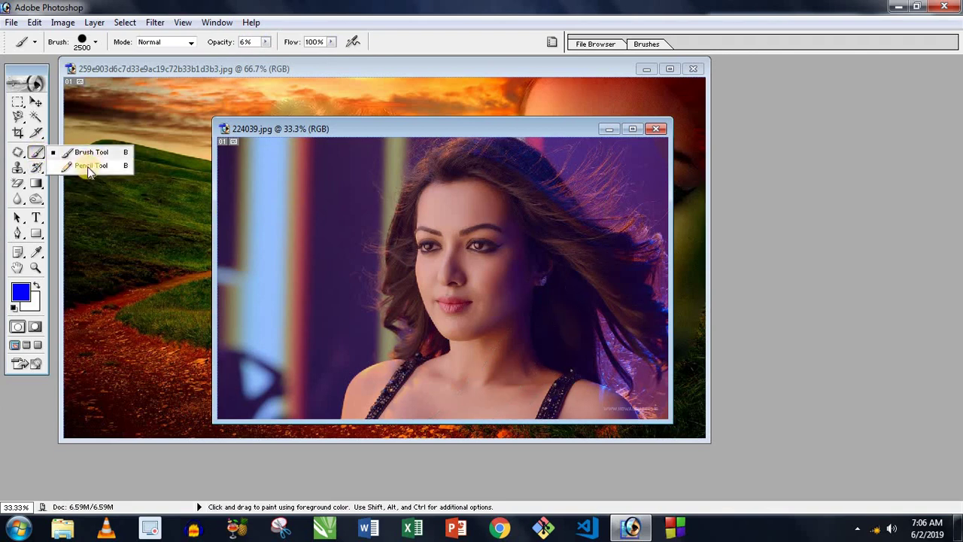
pyautogui.click(76, 151)
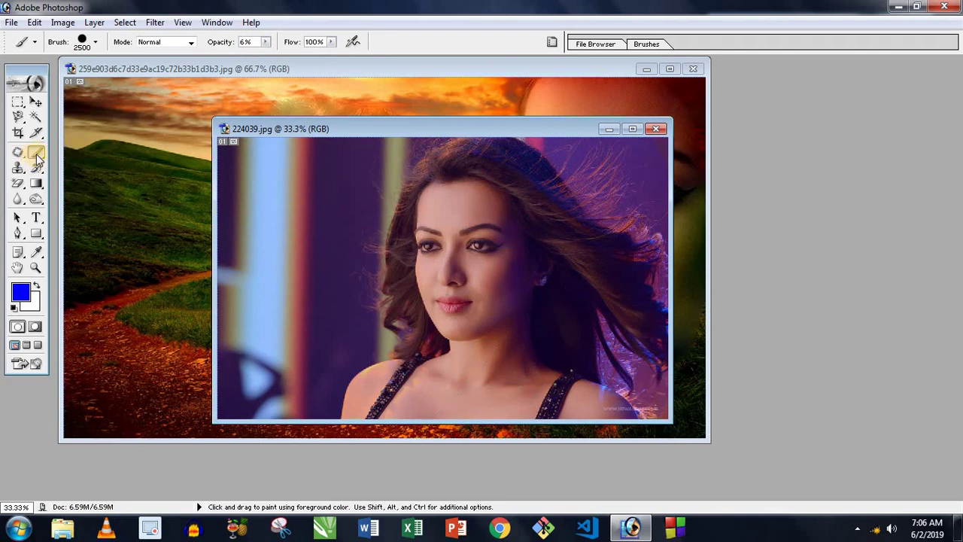
pyautogui.click(36, 155)
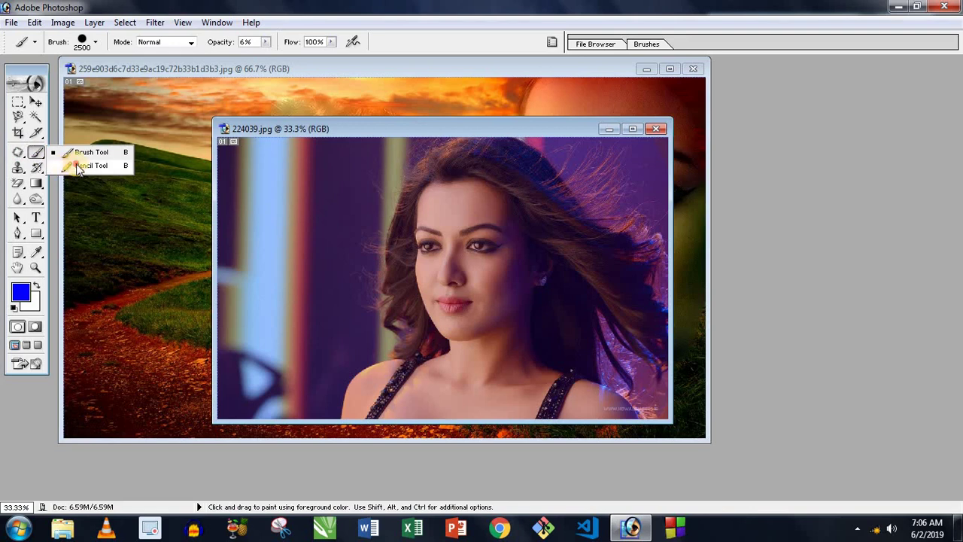
pyautogui.click(78, 165)
pyautogui.click(113, 171)
# - Resize the pencil and paint thick blue strokes over the 4 across the lower landscape
pyautogui.rightClick(123, 181)
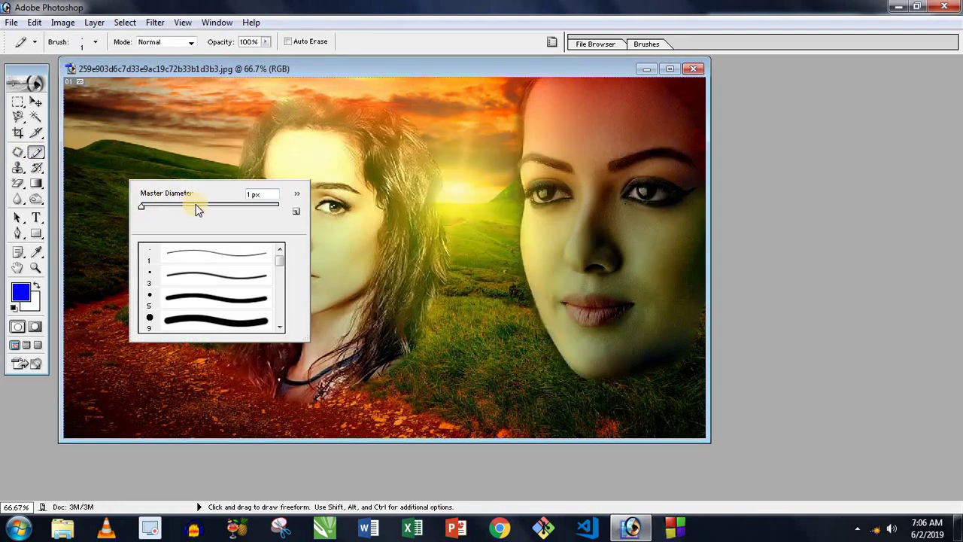
pyautogui.moveTo(198, 209); pyautogui.dragTo(203, 208)
pyautogui.moveTo(155, 161)
pyautogui.mouseDown()
pyautogui.moveTo(112, 200)
pyautogui.moveTo(170, 267)
pyautogui.moveTo(169, 289)
pyautogui.mouseUp()
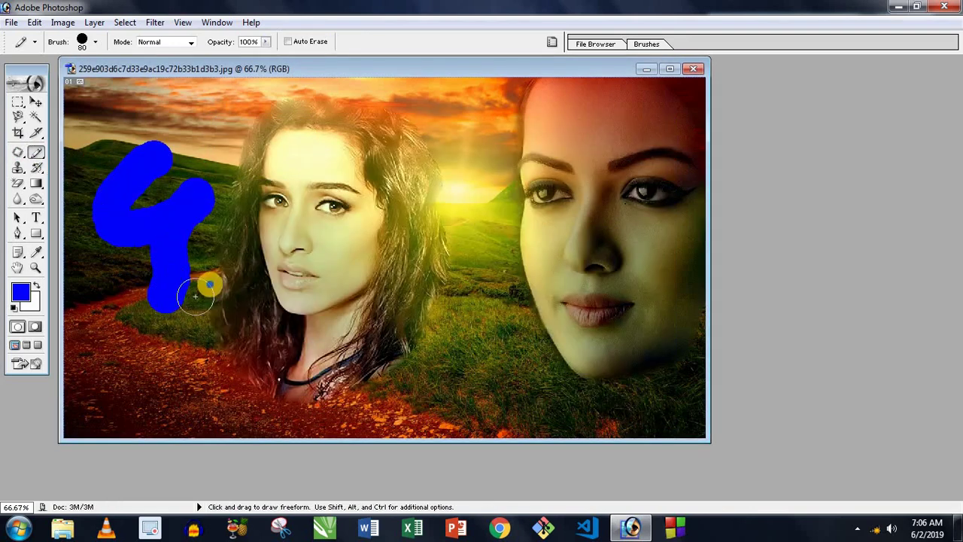
pyautogui.rightClick(216, 285)
pyautogui.moveTo(279, 312); pyautogui.dragTo(266, 310)
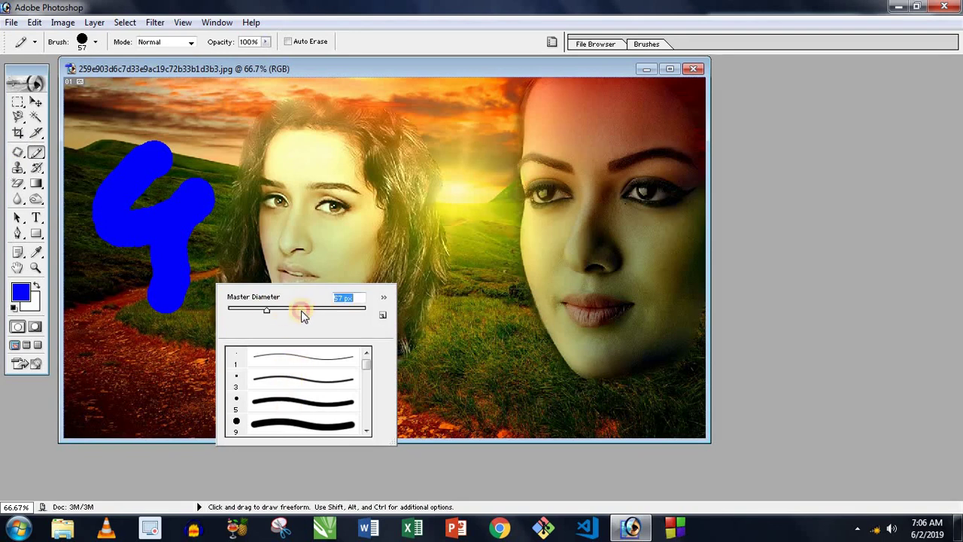
pyautogui.moveTo(161, 244)
pyautogui.mouseDown()
pyautogui.moveTo(155, 155)
pyautogui.moveTo(157, 374)
pyautogui.moveTo(426, 369)
pyautogui.mouseUp()
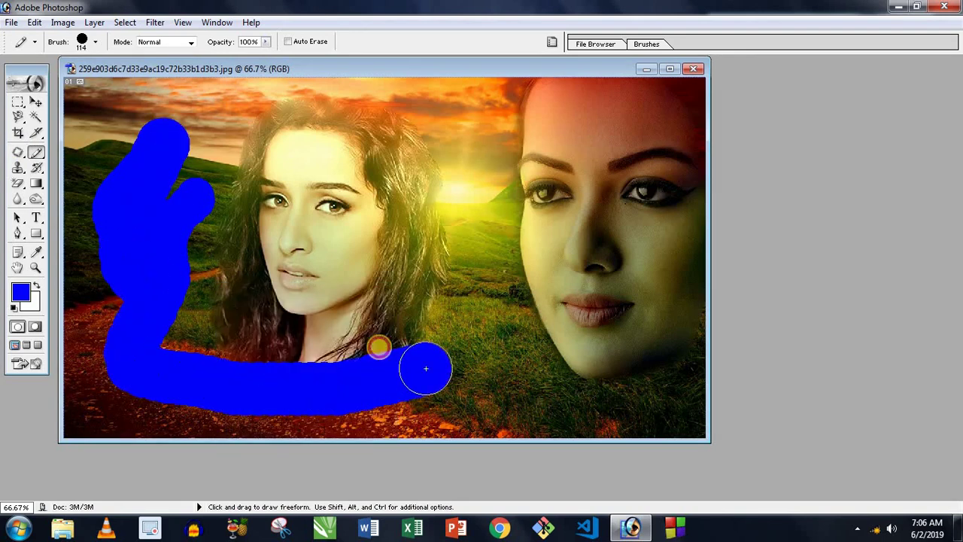
# - Browse the painting, healing and stamp tool groups, trying the Patch and Clone Stamp tools
pyautogui.rightClick(37, 161)
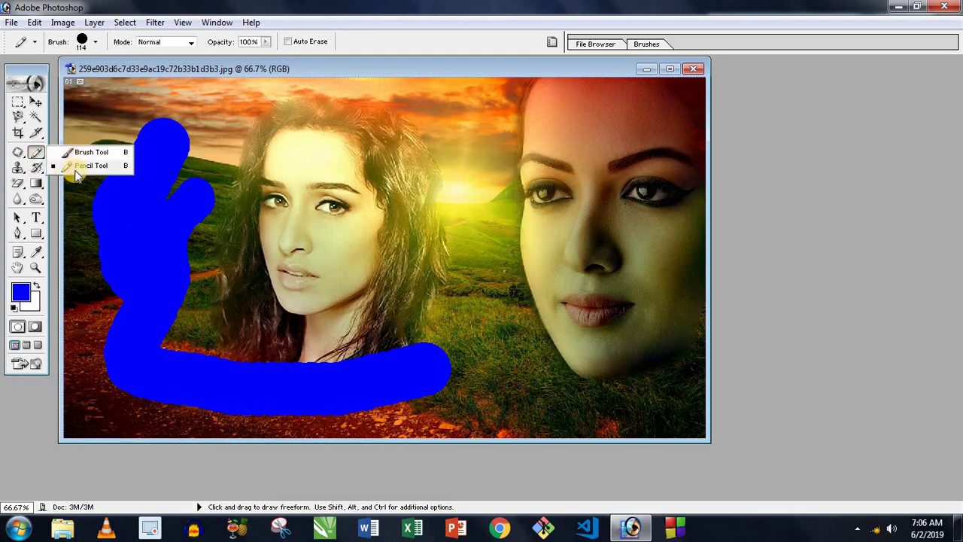
pyautogui.click(17, 153)
pyautogui.rightClick(17, 153)
pyautogui.click(36, 153)
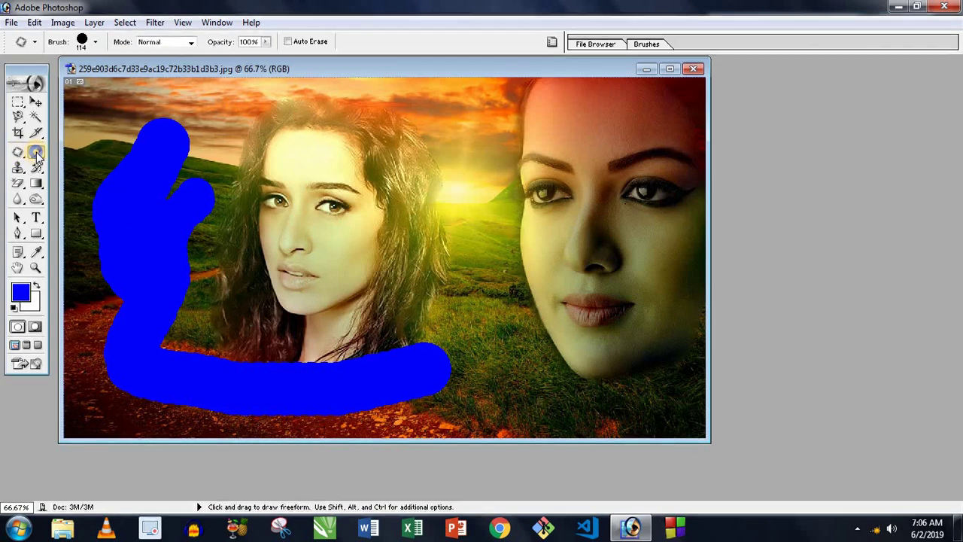
pyautogui.rightClick(38, 156)
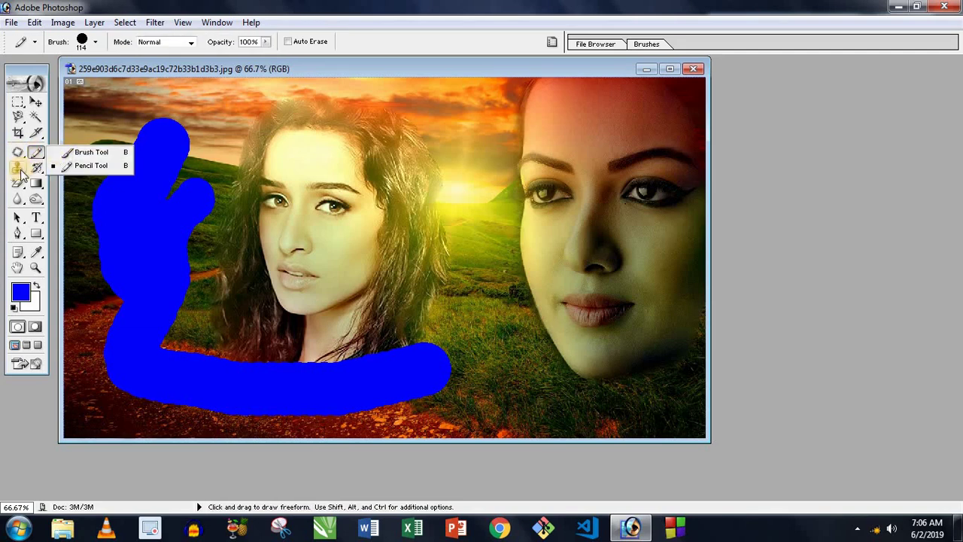
pyautogui.click(19, 169)
pyautogui.rightClick(19, 169)
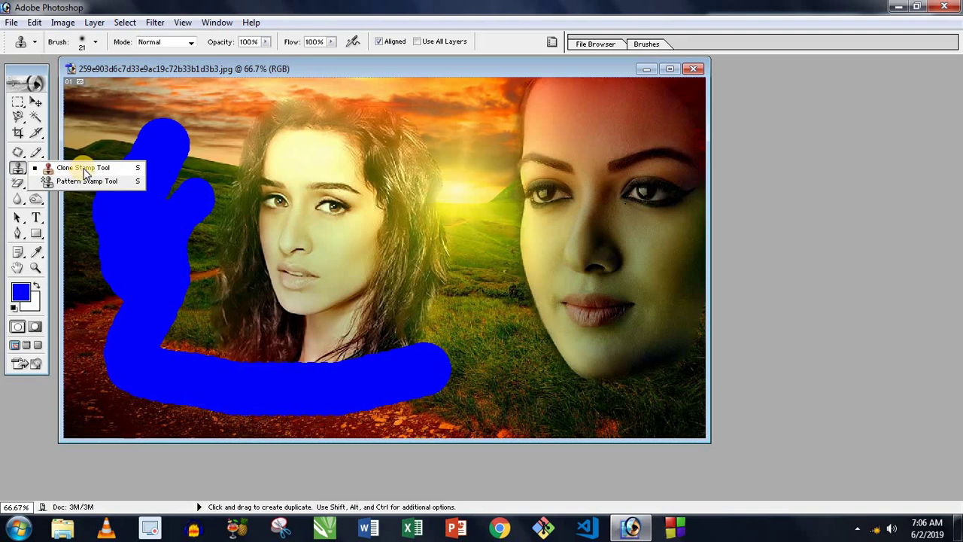
# - With a 353 px History Brush, paint the original landscape back over the blue paint
pyautogui.click(35, 167)
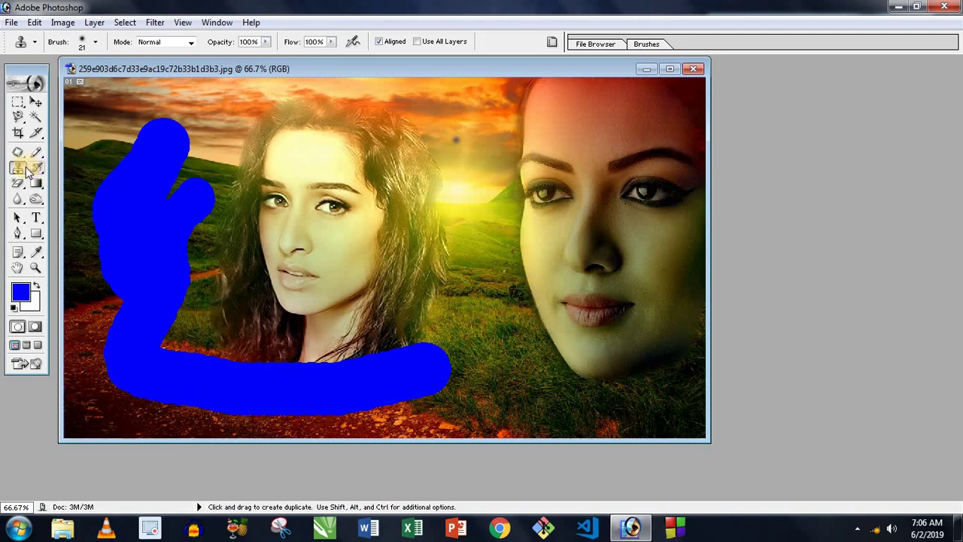
pyautogui.rightClick(35, 168)
pyautogui.click(86, 167)
pyautogui.rightClick(214, 171)
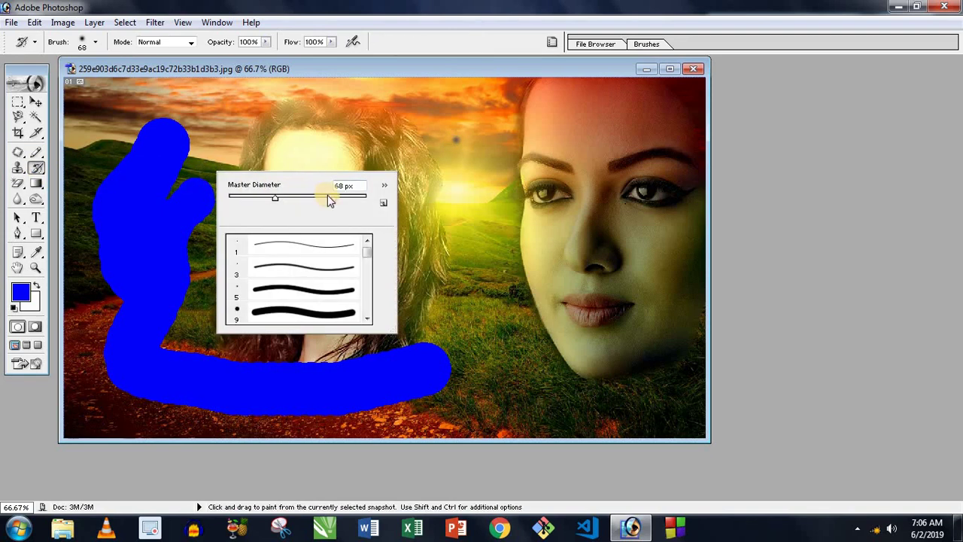
pyautogui.moveTo(343, 200); pyautogui.dragTo(356, 198)
pyautogui.press('Return')
pyautogui.moveTo(136, 226)
pyautogui.mouseDown()
pyautogui.moveTo(172, 136)
pyautogui.moveTo(419, 243)
pyautogui.moveTo(569, 99)
pyautogui.moveTo(622, 371)
pyautogui.moveTo(570, 209)
pyautogui.moveTo(559, 381)
pyautogui.moveTo(155, 371)
pyautogui.mouseUp()
pyautogui.moveTo(673, 319); pyautogui.dragTo(82, 167)
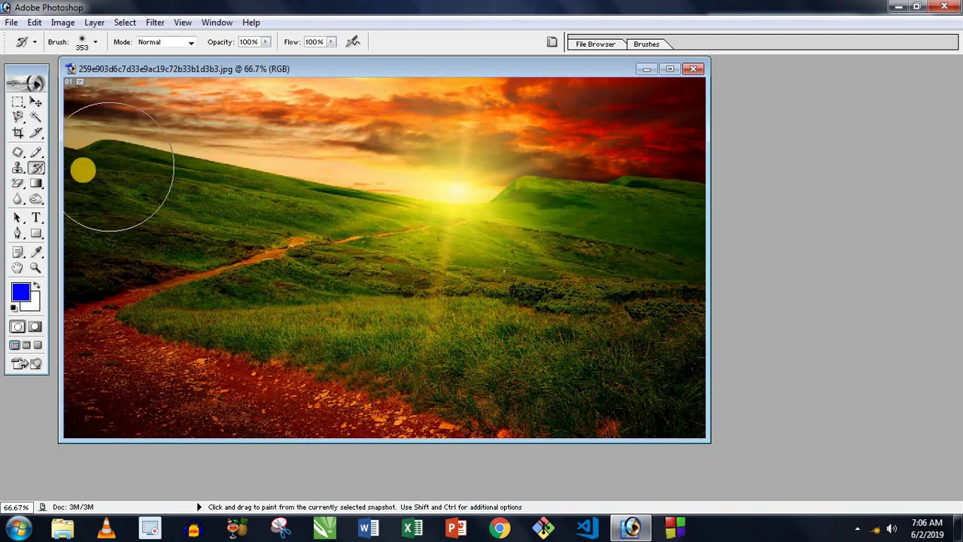
# - Choose the Clone Stamp, then open 224032.jpg and 224098.jpg beside the landscape
pyautogui.click(17, 168)
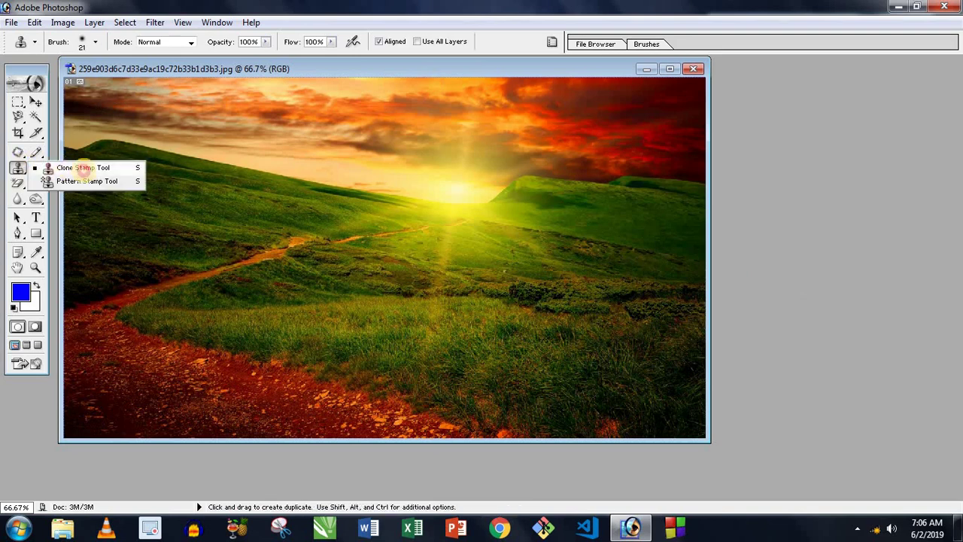
pyautogui.click(79, 166)
pyautogui.doubleClick(739, 194)
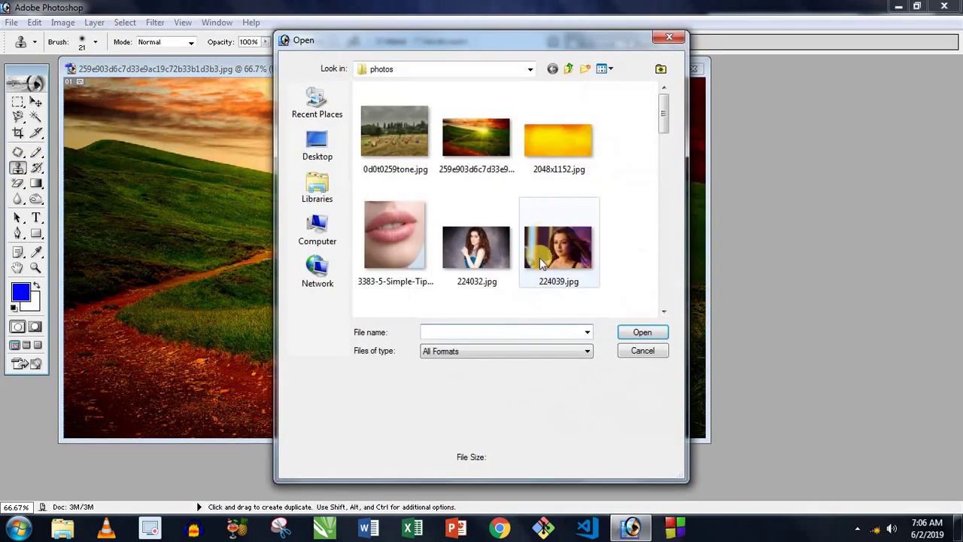
pyautogui.click(493, 254)
pyautogui.scroll(-3, 505, 243)
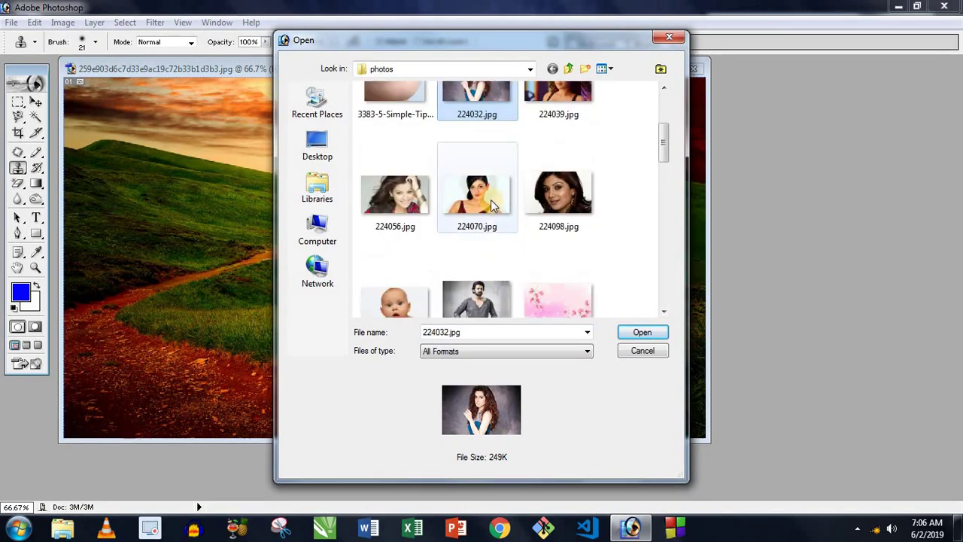
pyautogui.keyDown('ctrl'); pyautogui.click(548, 213); pyautogui.keyUp('ctrl')
pyautogui.click(638, 331)
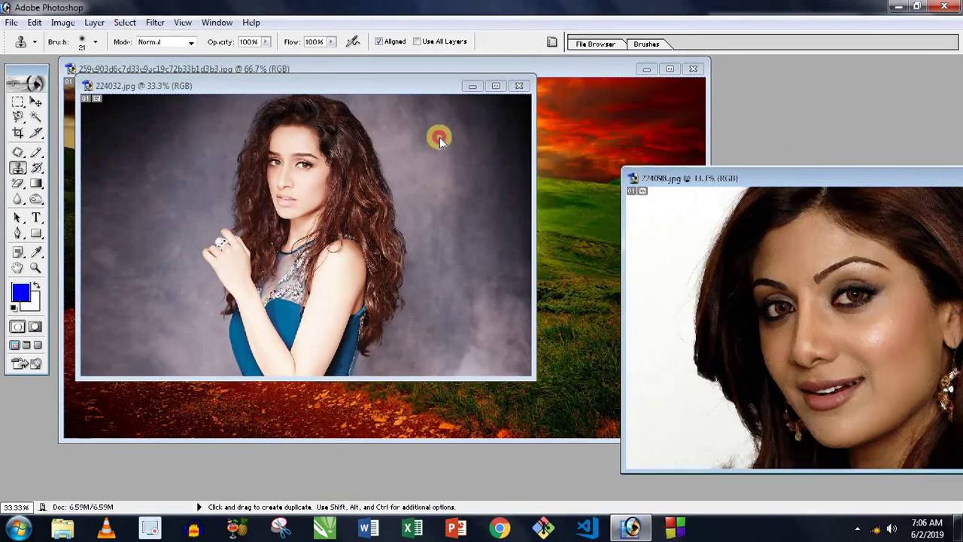
pyautogui.moveTo(348, 88); pyautogui.dragTo(784, 127)
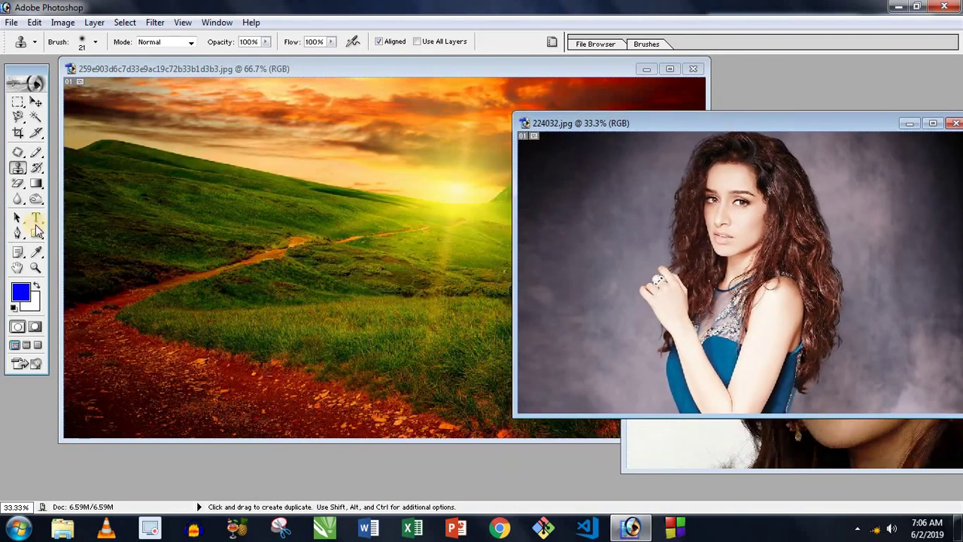
pyautogui.moveTo(17, 175)
pyautogui.mouseDown()
pyautogui.moveTo(68, 164)
pyautogui.moveTo(64, 153)
pyautogui.moveTo(75, 162)
pyautogui.mouseUp()
pyautogui.click(300, 187)
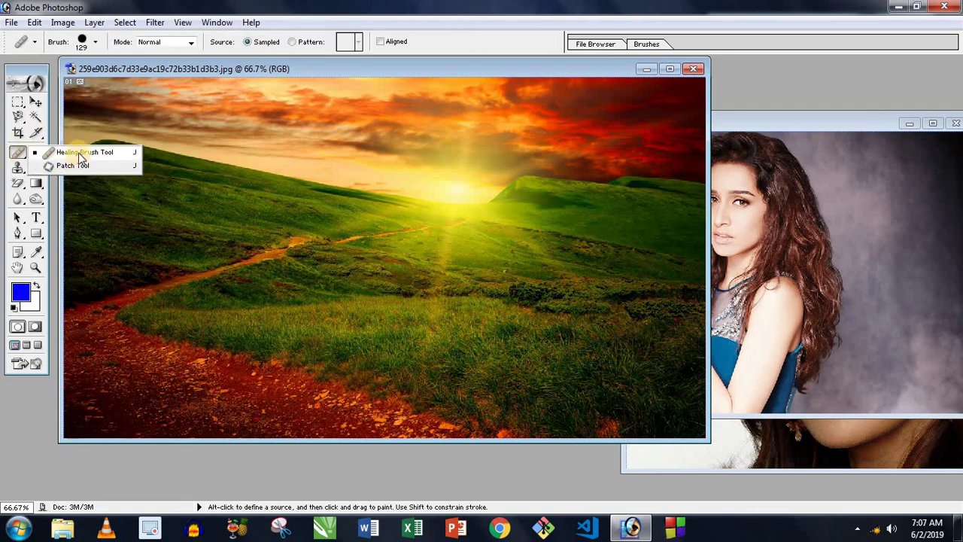
# - With the Healing Brush, sample the face in 224032.jpg and paint it onto the landscape's upper-left hillside
pyautogui.click(775, 260)
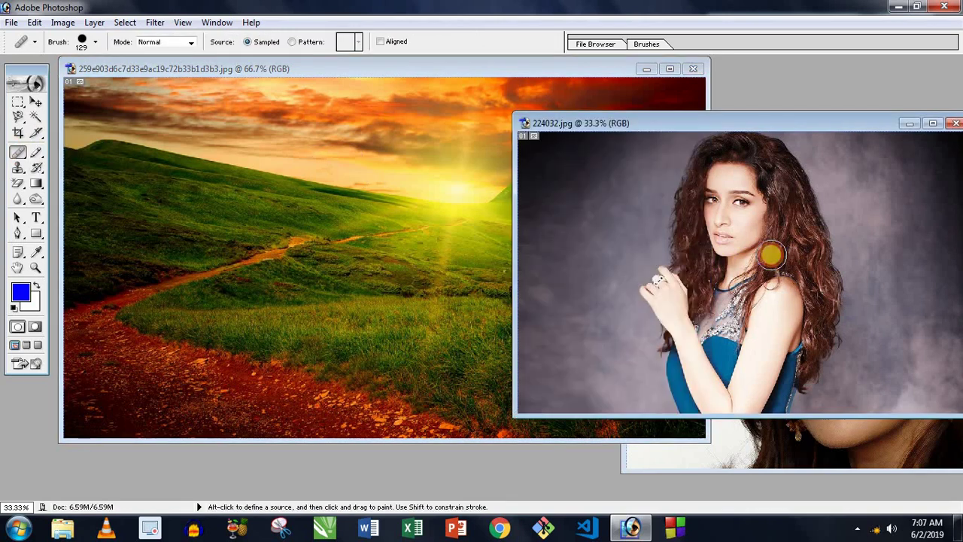
pyautogui.keyDown('alt'); pyautogui.click(738, 221); pyautogui.keyUp('alt')
pyautogui.click(261, 216)
pyautogui.moveTo(252, 198)
pyautogui.mouseDown()
pyautogui.moveTo(240, 207)
pyautogui.moveTo(183, 118)
pyautogui.moveTo(301, 161)
pyautogui.moveTo(241, 103)
pyautogui.moveTo(204, 161)
pyautogui.moveTo(257, 182)
pyautogui.mouseUp()
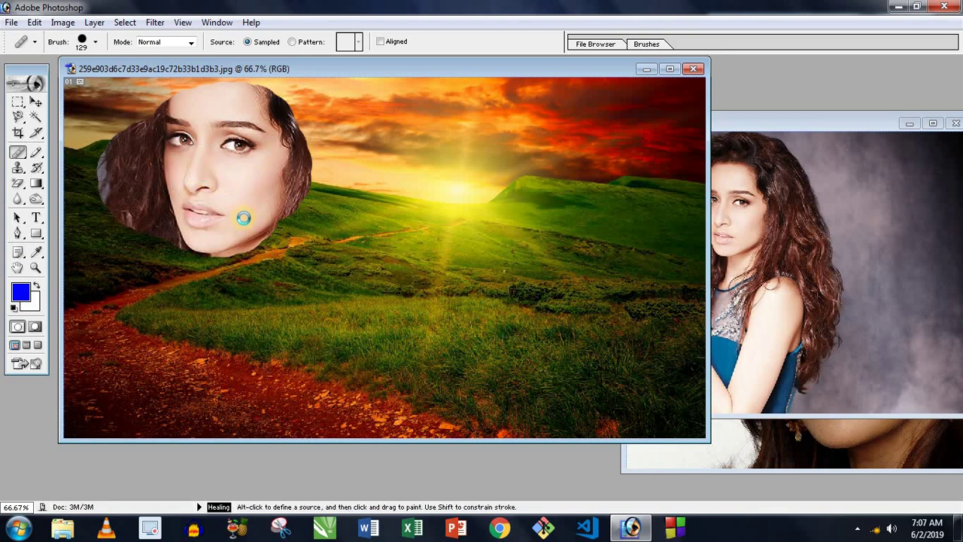
pyautogui.moveTo(237, 215)
pyautogui.mouseDown()
pyautogui.moveTo(216, 194)
pyautogui.moveTo(210, 211)
pyautogui.mouseUp()
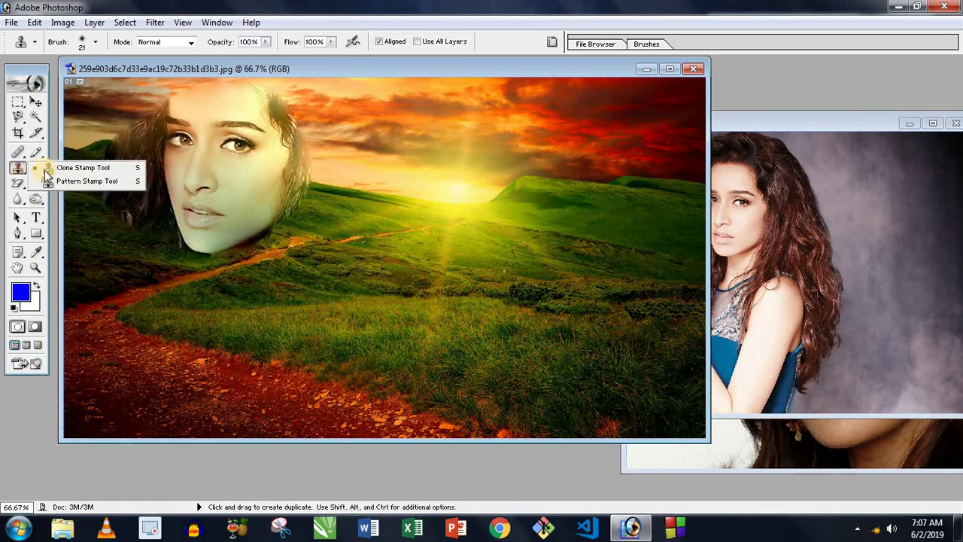
# - Set the Clone Stamp to 80 px and sample the face in 224032.jpg
pyautogui.moveTo(21, 171); pyautogui.dragTo(72, 164)
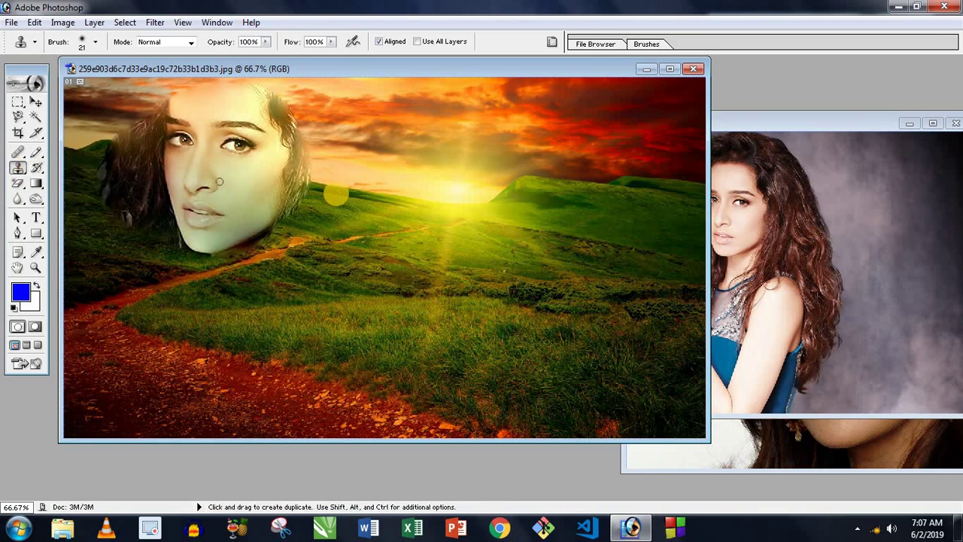
pyautogui.click(737, 127)
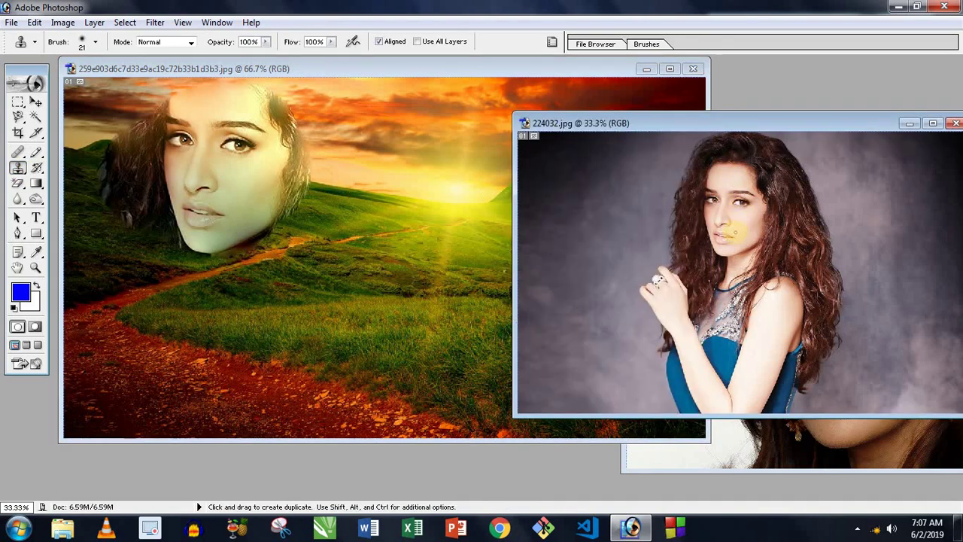
pyautogui.rightClick(735, 233)
pyautogui.click(804, 259)
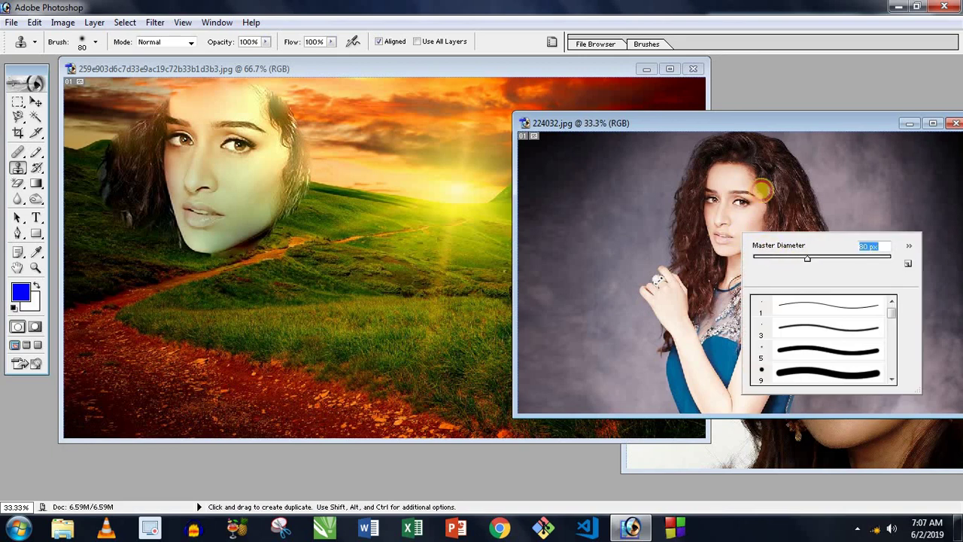
pyautogui.press('Return')
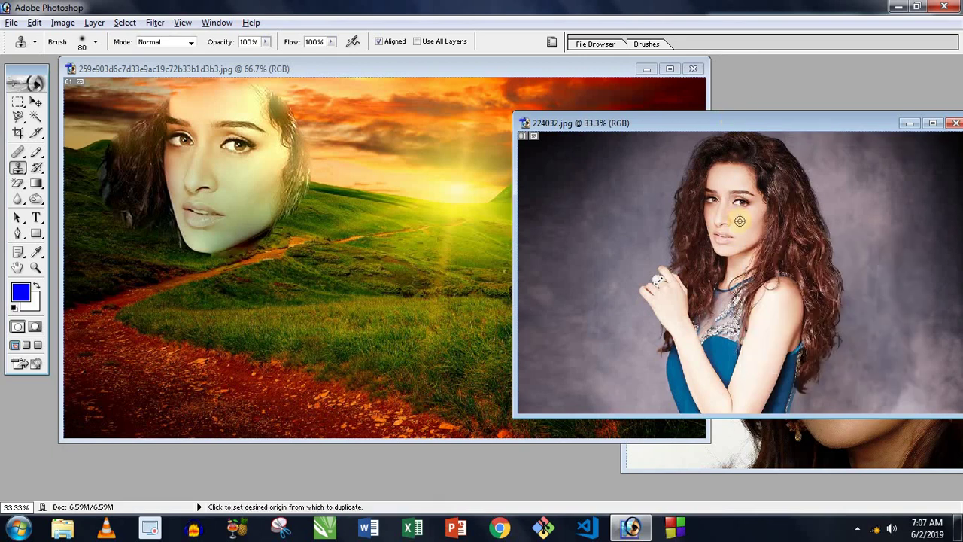
pyautogui.keyDown('alt'); pyautogui.click(740, 221); pyautogui.keyUp('alt')
# - With a 110 px brush, clone the face into the landscape's centre
pyautogui.click(435, 70)
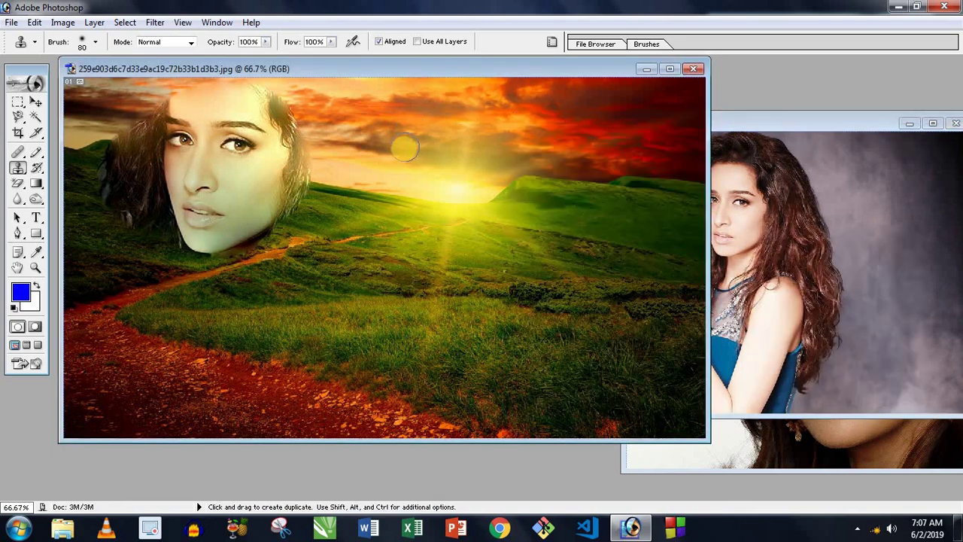
pyautogui.rightClick(442, 179)
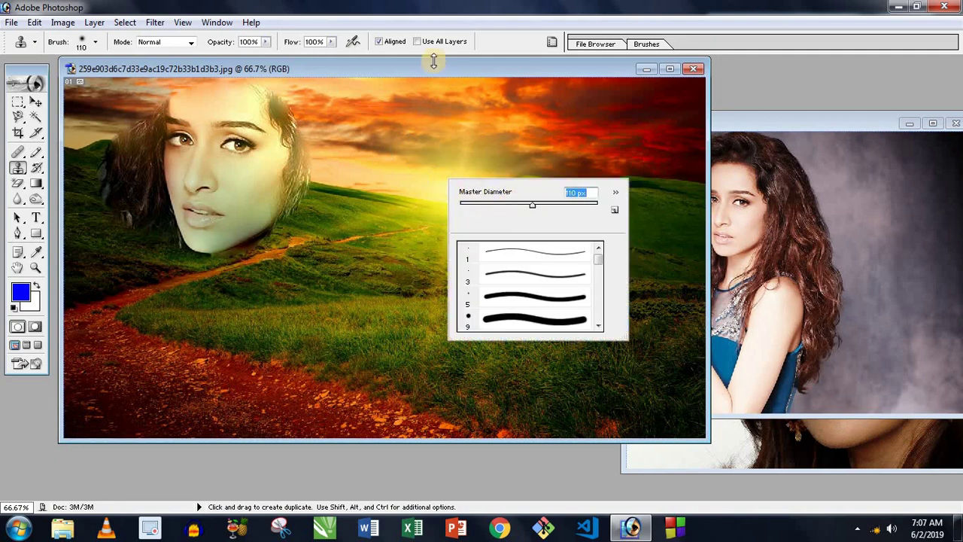
pyautogui.press('Return')
pyautogui.moveTo(445, 224)
pyautogui.mouseDown()
pyautogui.moveTo(493, 164)
pyautogui.moveTo(421, 188)
pyautogui.moveTo(387, 215)
pyautogui.moveTo(445, 118)
pyautogui.moveTo(521, 127)
pyautogui.moveTo(384, 173)
pyautogui.moveTo(399, 103)
pyautogui.moveTo(394, 204)
pyautogui.moveTo(414, 261)
pyautogui.moveTo(501, 248)
pyautogui.moveTo(520, 209)
pyautogui.moveTo(459, 264)
pyautogui.moveTo(329, 325)
pyautogui.mouseUp()
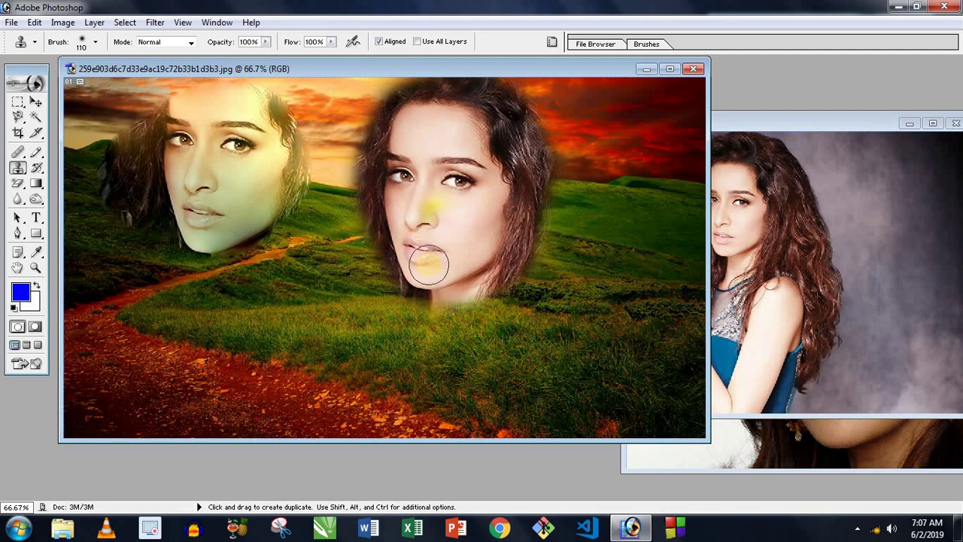
# - Switch briefly to the Move tool, then back to the stamp tool group
pyautogui.click(35, 104)
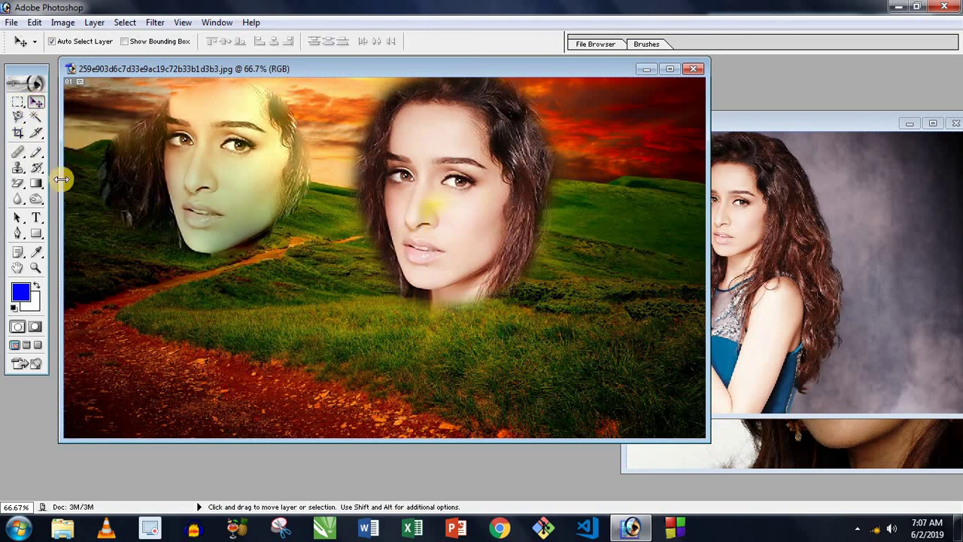
pyautogui.click(35, 183)
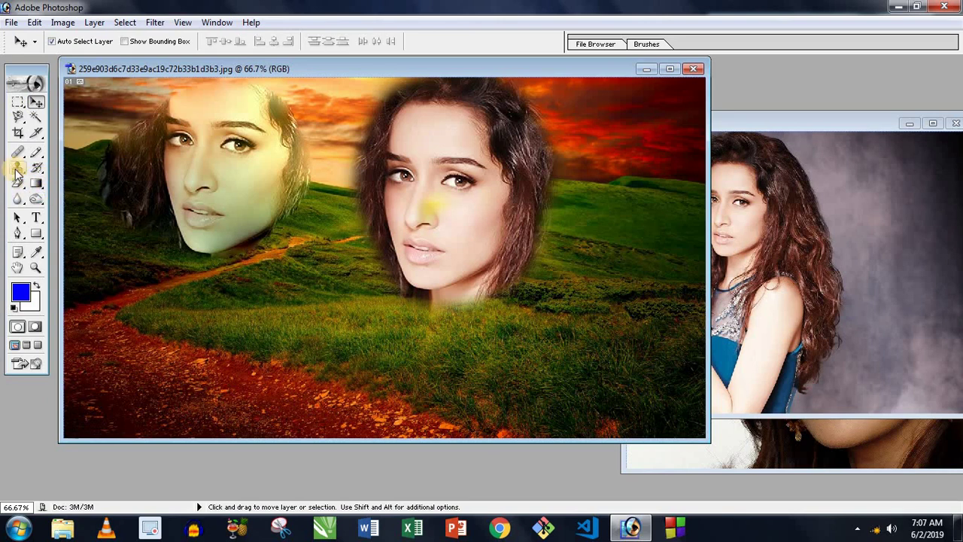
pyautogui.moveTo(17, 170); pyautogui.dragTo(97, 167)
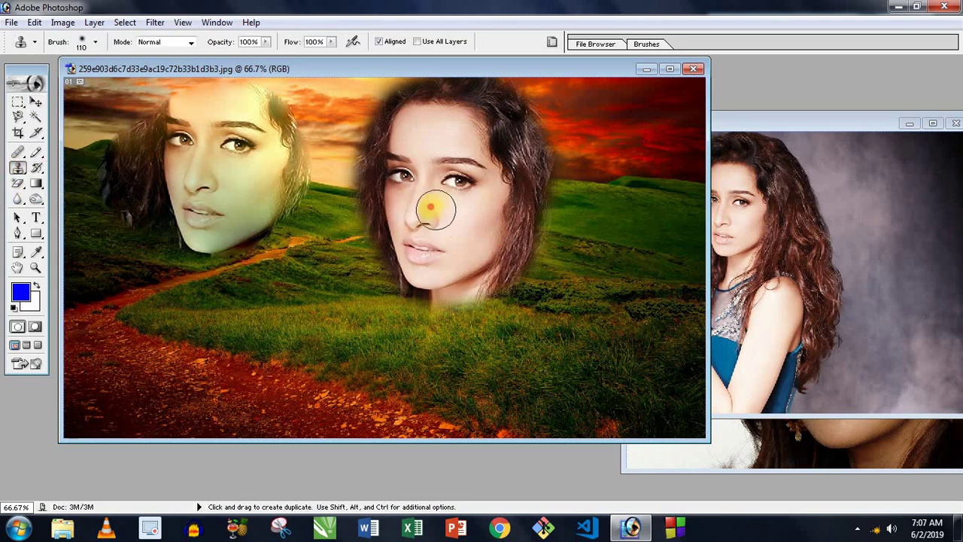
pyautogui.click(47, 170)
pyautogui.moveTo(27, 172); pyautogui.dragTo(71, 188)
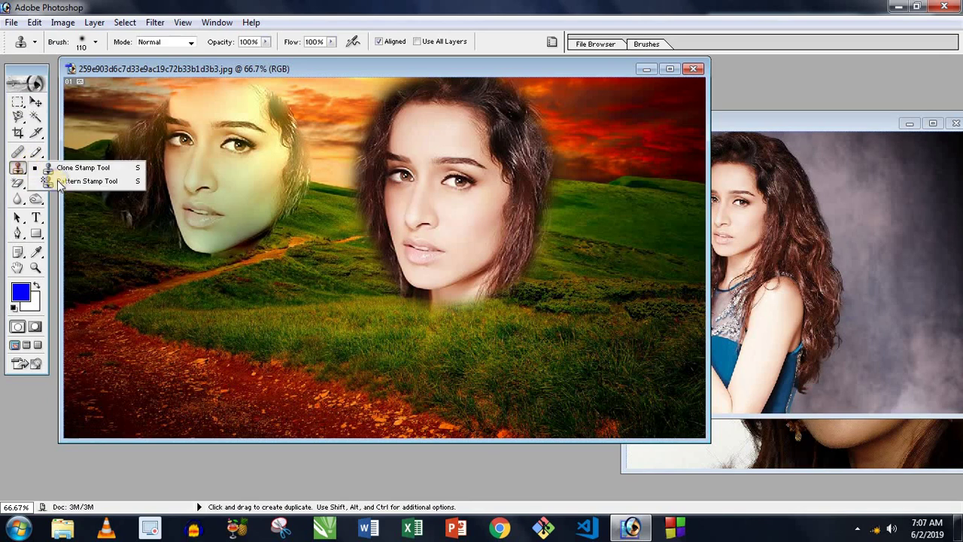
# - Paint a 98 px pattern-stamp stroke along the landscape path between the faces
pyautogui.rightClick(207, 295)
pyautogui.click(292, 320)
pyautogui.moveTo(201, 295)
pyautogui.mouseDown()
pyautogui.moveTo(336, 260)
pyautogui.moveTo(157, 301)
pyautogui.moveTo(409, 316)
pyautogui.moveTo(316, 321)
pyautogui.moveTo(191, 361)
pyautogui.moveTo(452, 357)
pyautogui.moveTo(193, 374)
pyautogui.mouseUp()
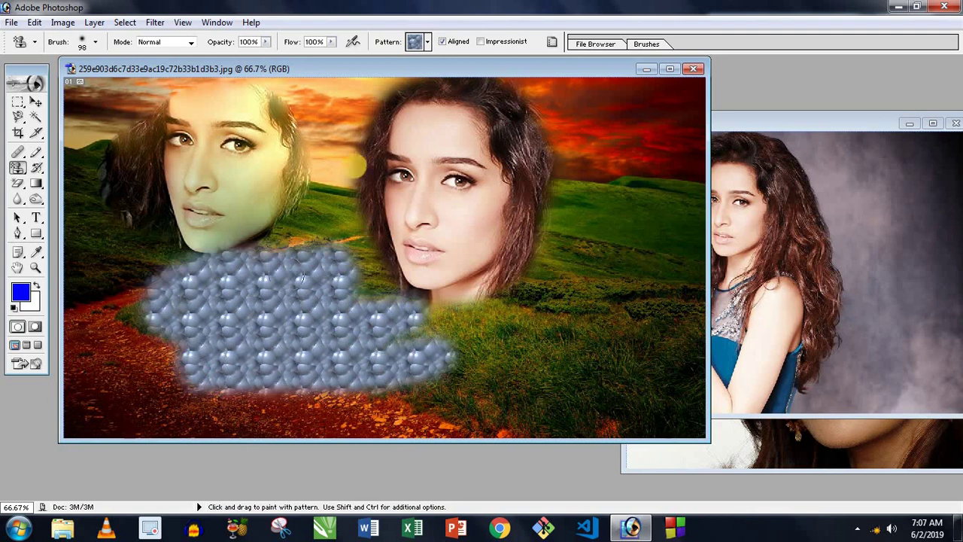
# - At 25% opacity, paint faint bubble pattern over the portrait's arm, face and neck
pyautogui.click(267, 43)
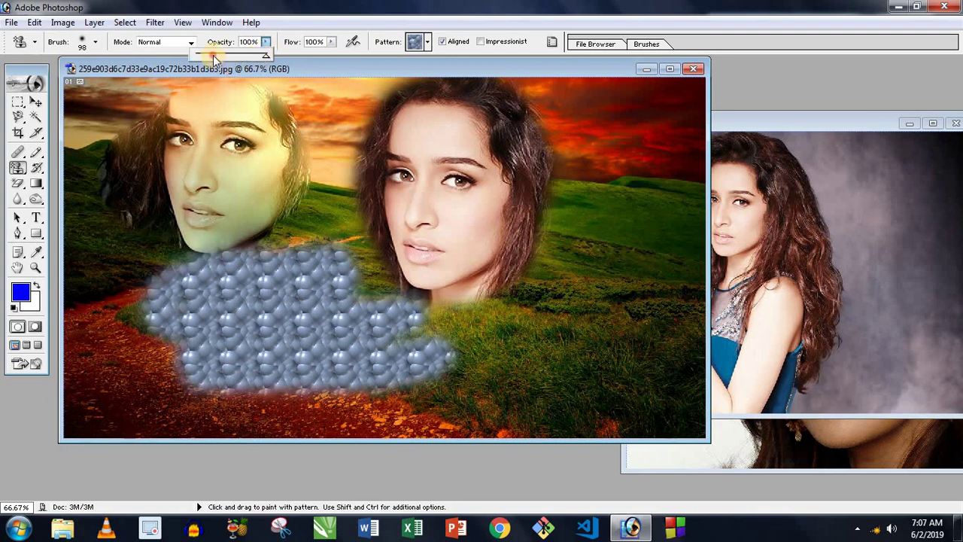
pyautogui.moveTo(489, 340)
pyautogui.mouseDown()
pyautogui.moveTo(545, 294)
pyautogui.moveTo(570, 311)
pyautogui.moveTo(542, 391)
pyautogui.mouseUp()
pyautogui.click(796, 266)
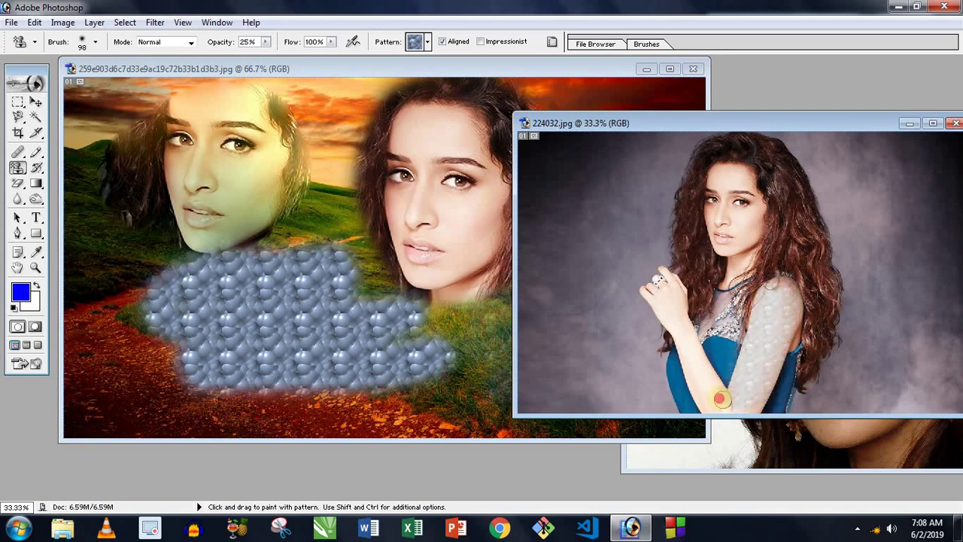
pyautogui.moveTo(721, 399); pyautogui.dragTo(655, 292)
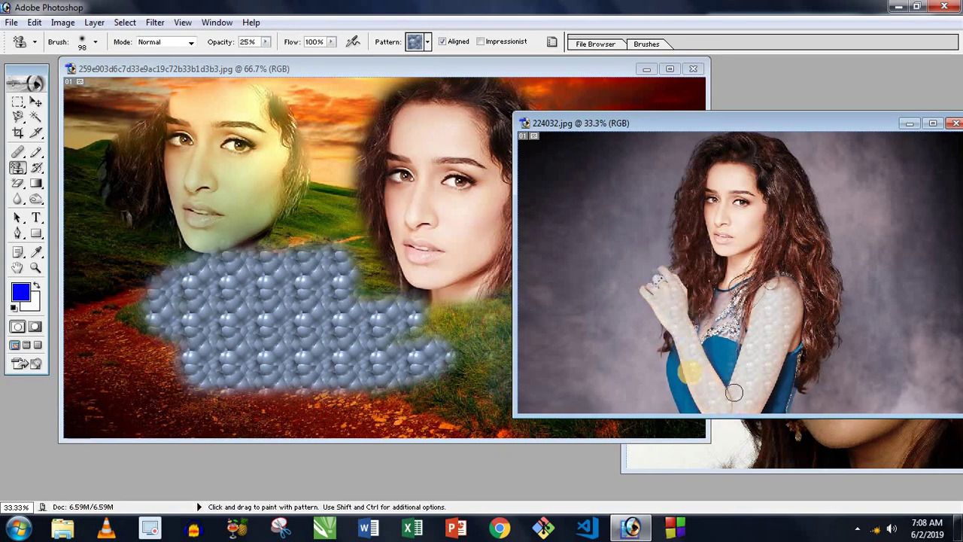
pyautogui.moveTo(728, 170); pyautogui.dragTo(720, 239)
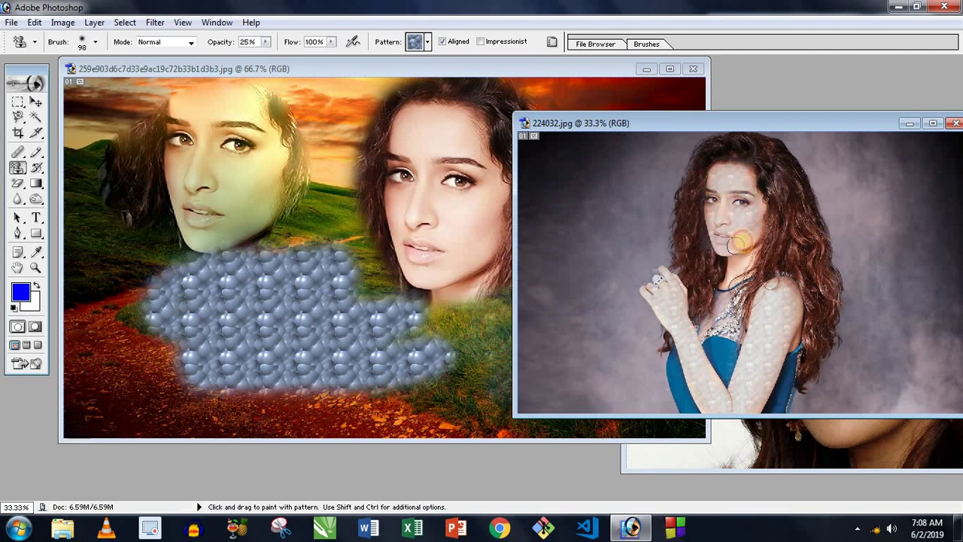
pyautogui.moveTo(722, 275); pyautogui.dragTo(722, 265)
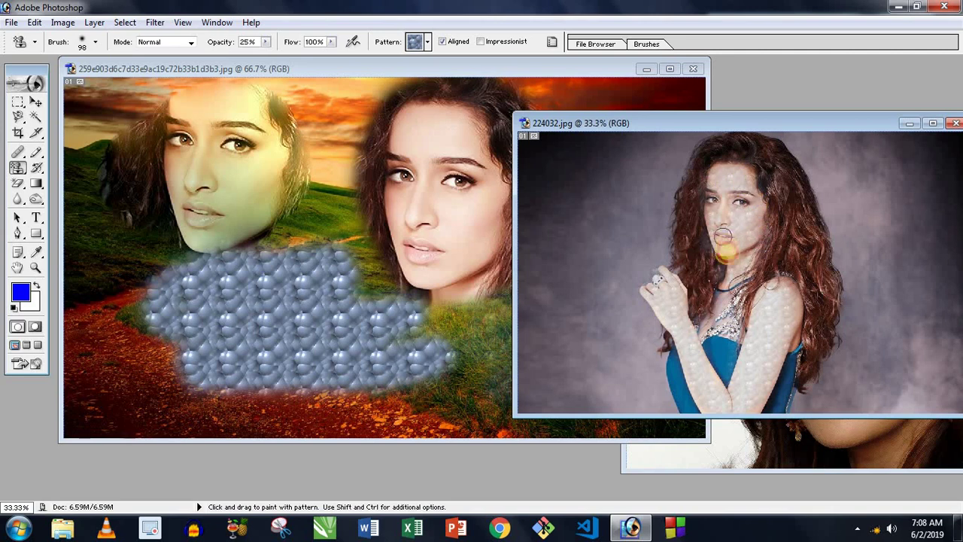
pyautogui.click(428, 43)
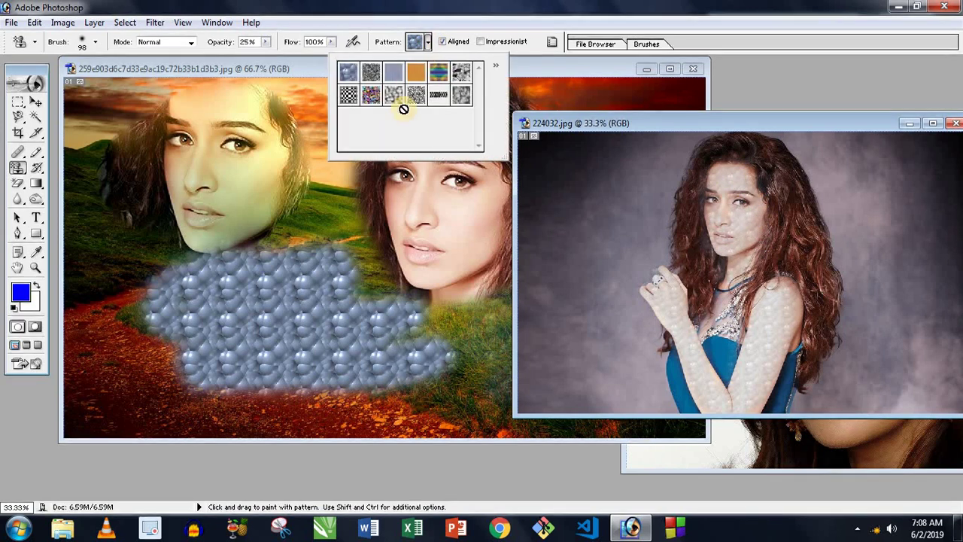
pyautogui.click(428, 42)
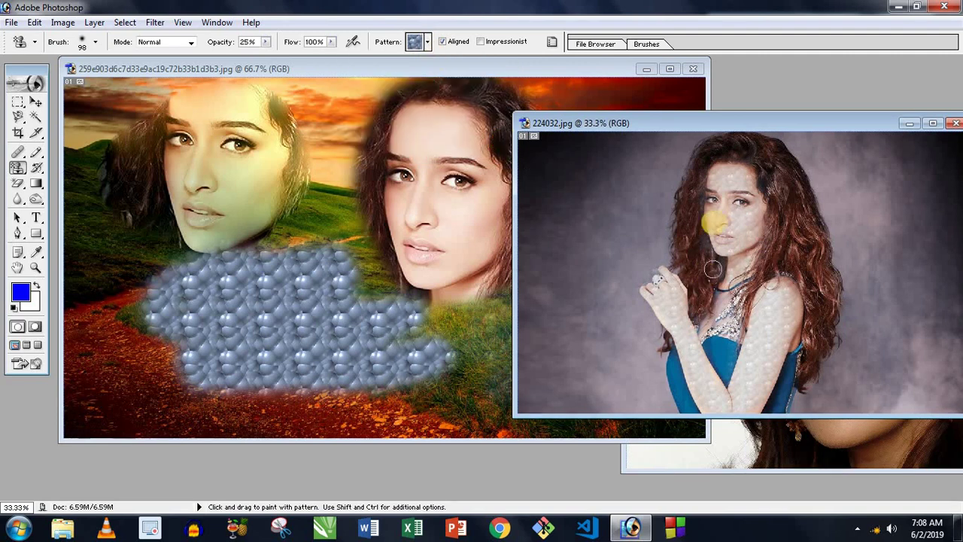
pyautogui.click(21, 170)
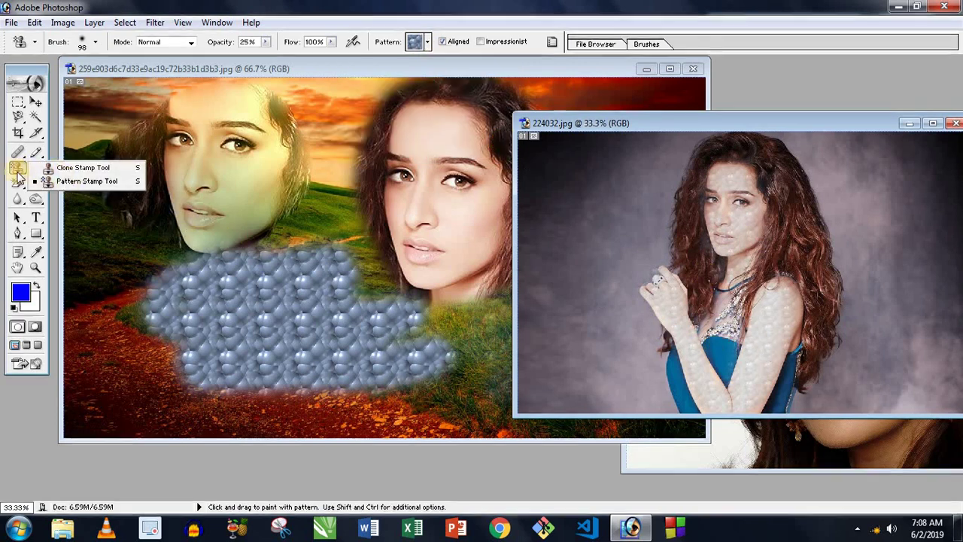
# - Choose the History Brush and restore the original scene over the landscape's left face
pyautogui.click(18, 170)
pyautogui.click(36, 170)
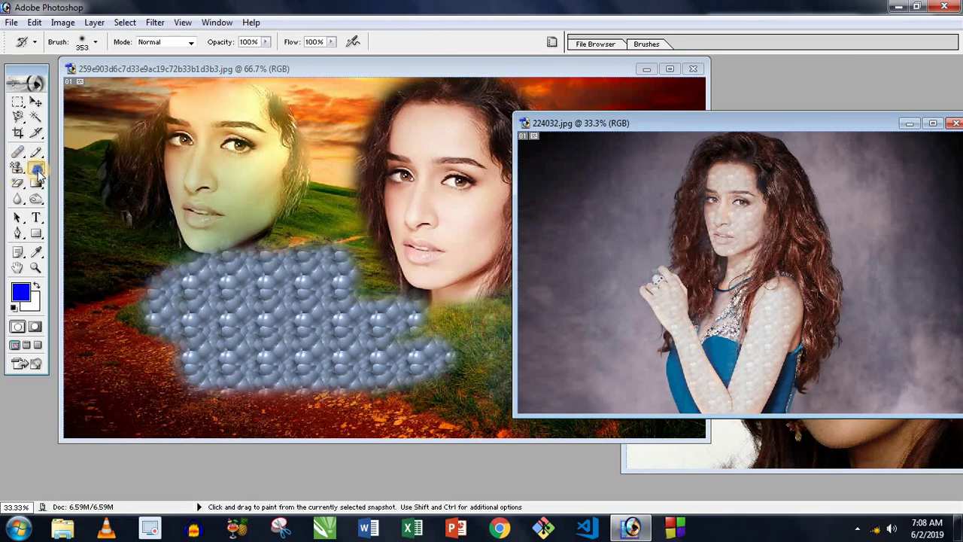
pyautogui.click(36, 170)
pyautogui.moveTo(36, 170); pyautogui.dragTo(88, 175)
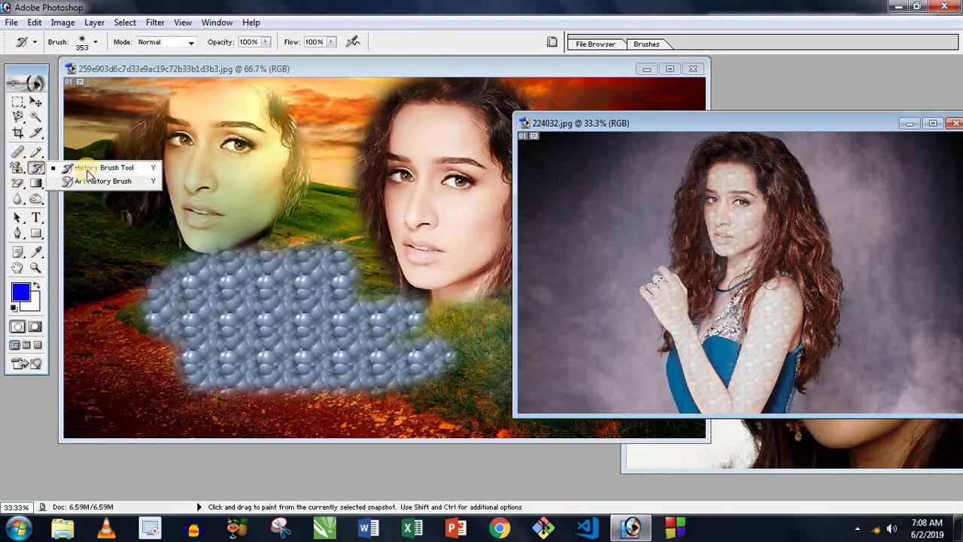
pyautogui.click(225, 173)
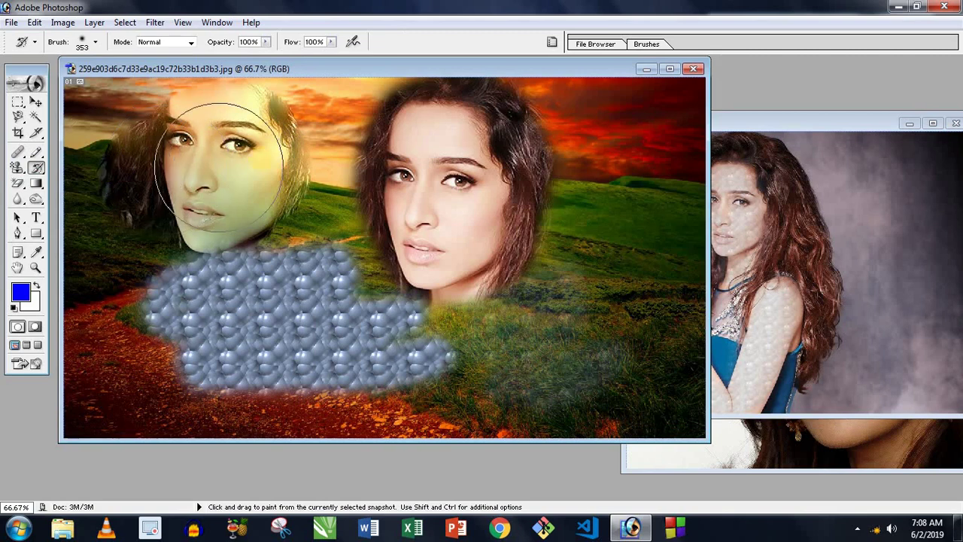
pyautogui.moveTo(219, 167); pyautogui.dragTo(301, 177)
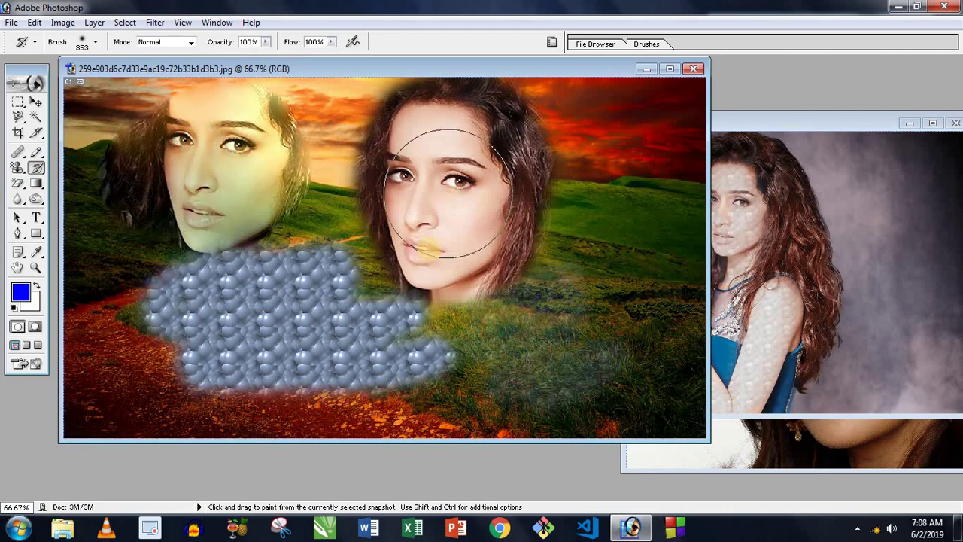
# - Restore the right face area and remove the pattern patch from the grass and path
pyautogui.rightClick(575, 193)
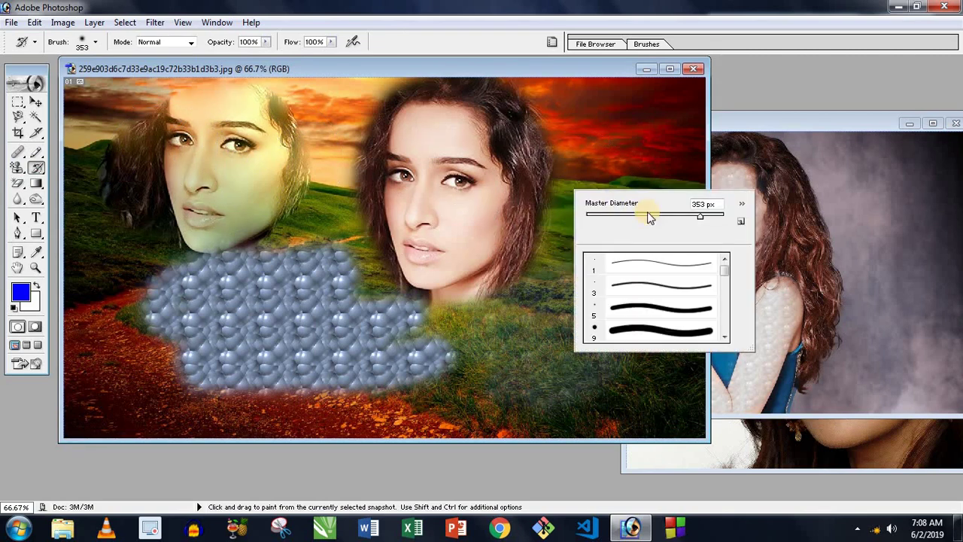
pyautogui.click(526, 64)
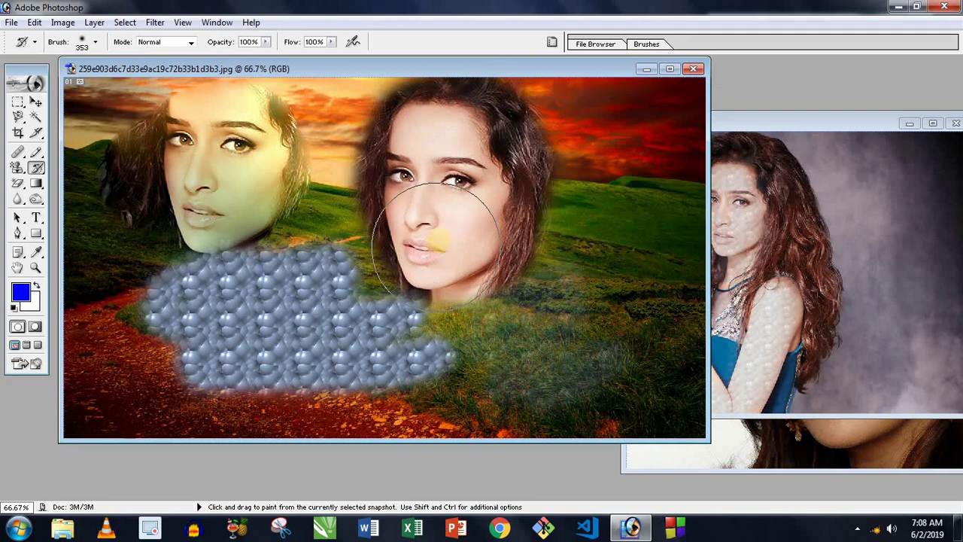
pyautogui.moveTo(433, 70)
pyautogui.mouseDown()
pyautogui.moveTo(452, 71)
pyautogui.moveTo(437, 77)
pyautogui.mouseUp()
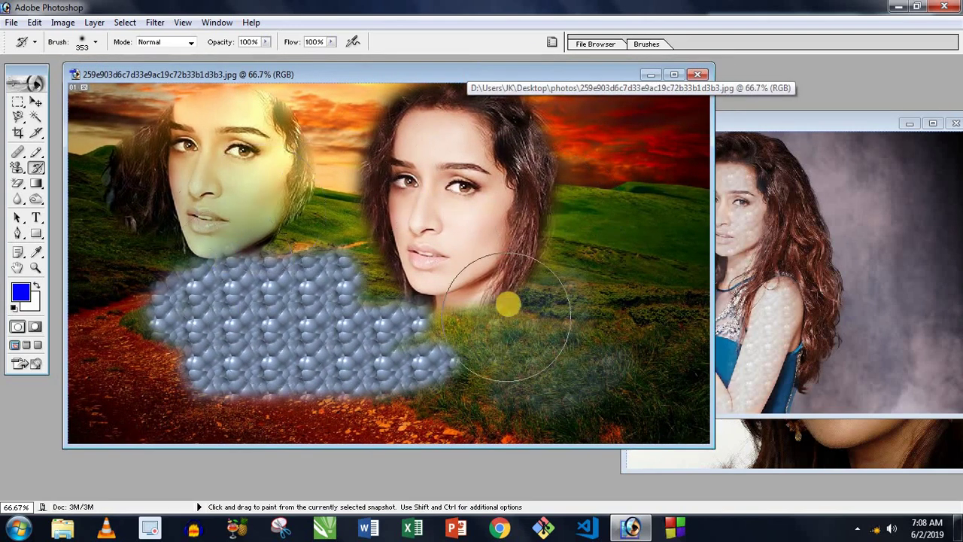
pyautogui.moveTo(508, 304)
pyautogui.mouseDown()
pyautogui.moveTo(392, 242)
pyautogui.moveTo(555, 233)
pyautogui.moveTo(499, 128)
pyautogui.moveTo(140, 150)
pyautogui.moveTo(304, 196)
pyautogui.moveTo(170, 284)
pyautogui.moveTo(407, 289)
pyautogui.mouseUp()
pyautogui.moveTo(158, 401); pyautogui.dragTo(557, 388)
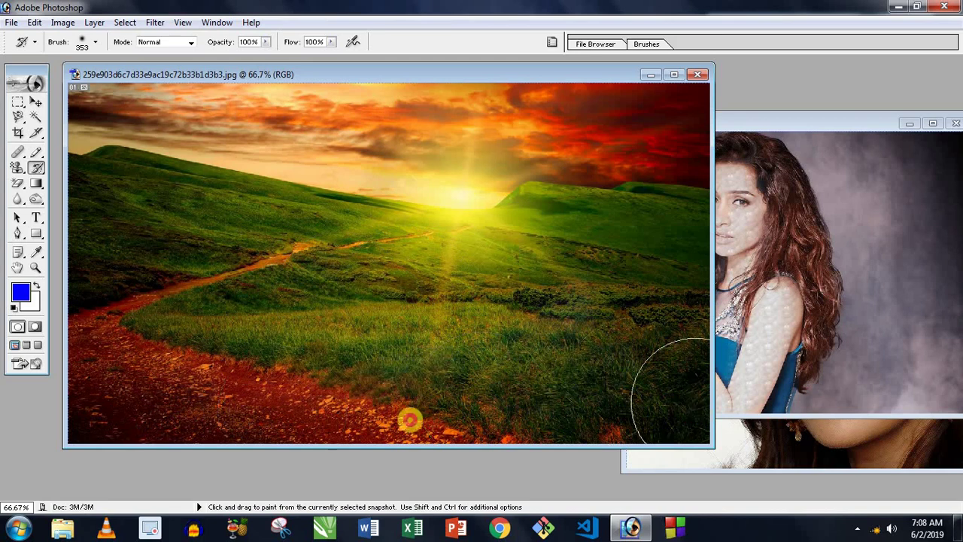
# - Erase the bubble texture from the portrait's face and arm
pyautogui.click(742, 197)
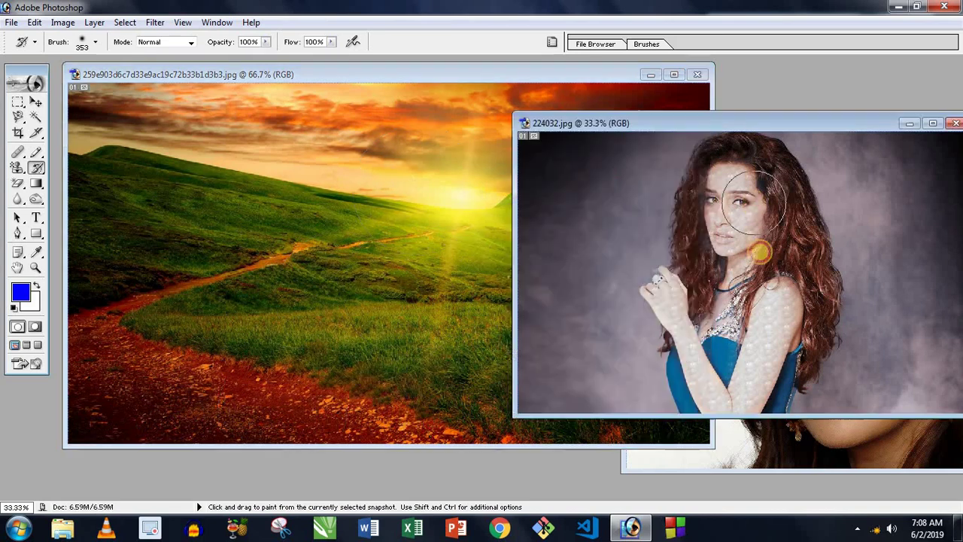
pyautogui.moveTo(763, 247)
pyautogui.mouseDown()
pyautogui.moveTo(589, 299)
pyautogui.moveTo(756, 383)
pyautogui.moveTo(790, 338)
pyautogui.mouseUp()
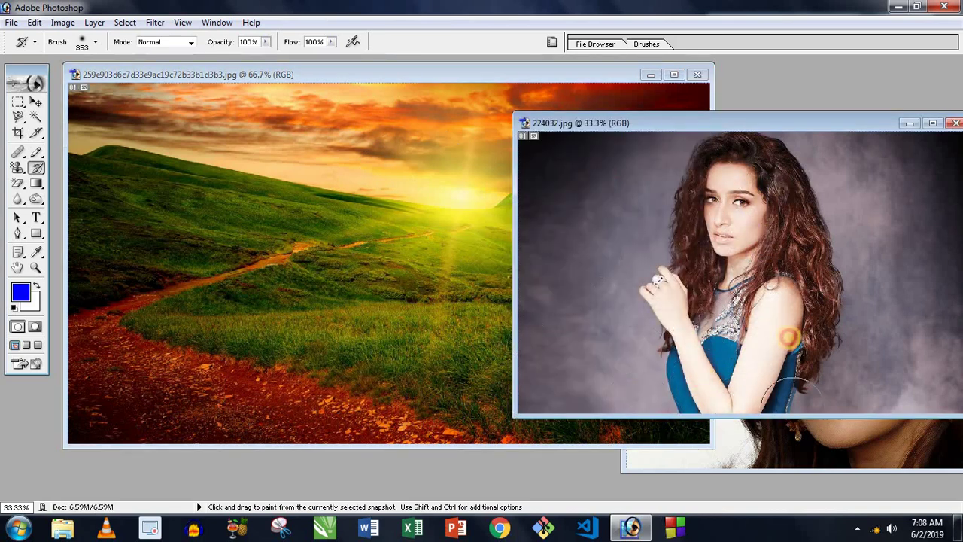
pyautogui.click(346, 285)
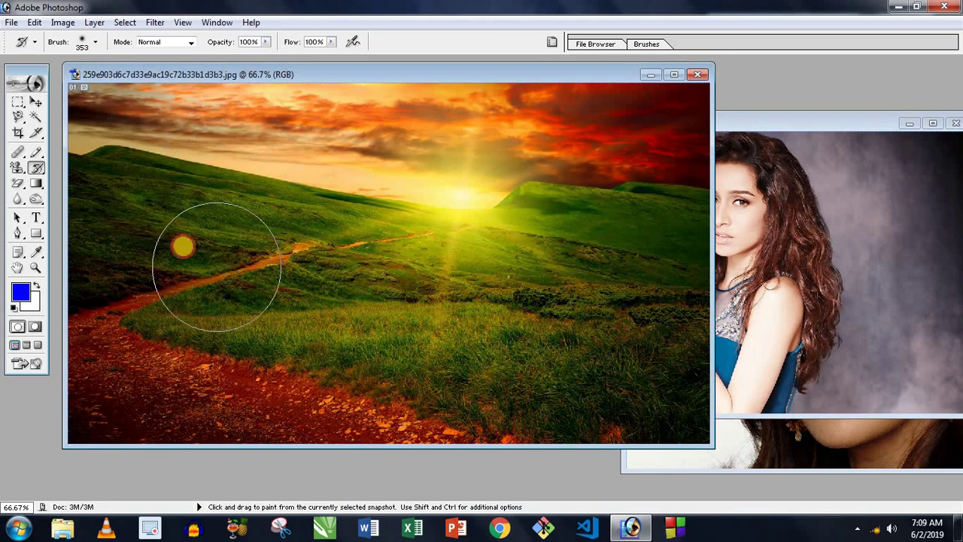
pyautogui.moveTo(36, 170); pyautogui.dragTo(80, 174)
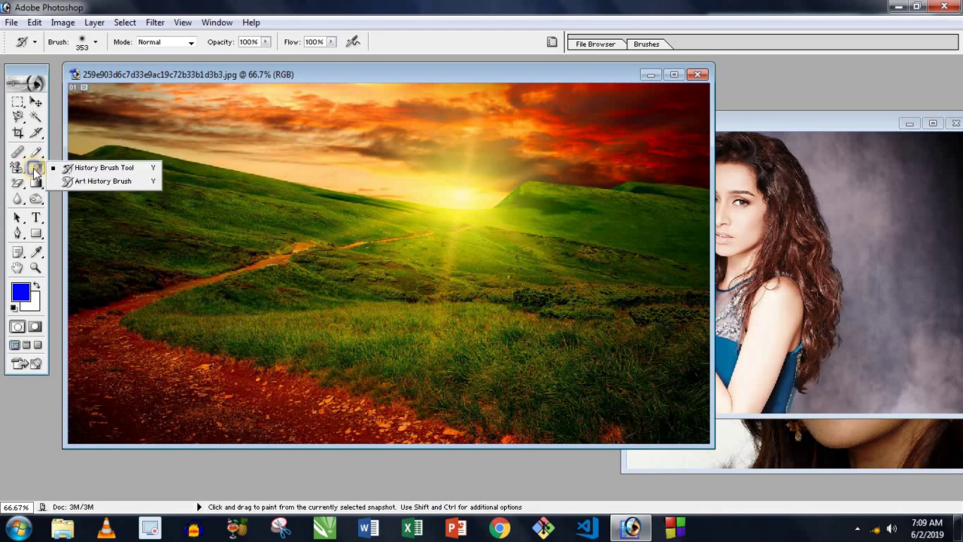
pyautogui.click(87, 181)
pyautogui.rightClick(256, 211)
pyautogui.click(304, 230)
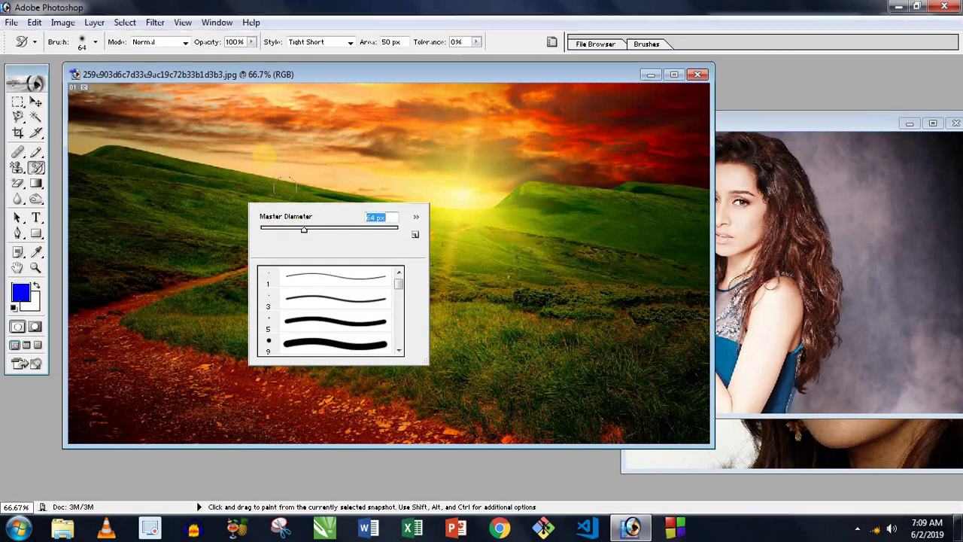
pyautogui.click(277, 181)
pyautogui.rightClick(304, 202)
pyautogui.click(404, 224)
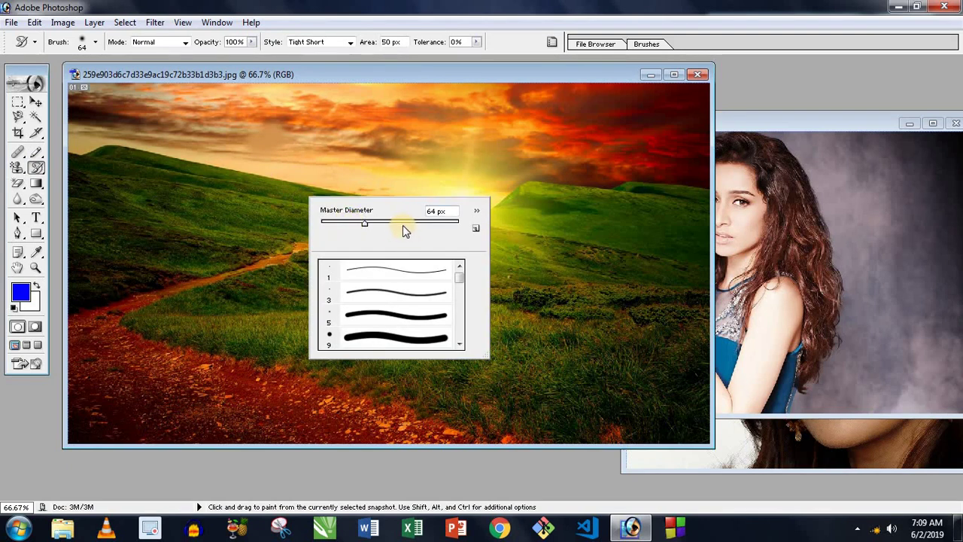
pyautogui.click(295, 74)
pyautogui.moveTo(260, 239)
pyautogui.mouseDown()
pyautogui.moveTo(274, 256)
pyautogui.moveTo(414, 276)
pyautogui.moveTo(392, 303)
pyautogui.moveTo(535, 264)
pyautogui.moveTo(514, 183)
pyautogui.moveTo(443, 161)
pyautogui.moveTo(336, 163)
pyautogui.moveTo(248, 151)
pyautogui.mouseUp()
pyautogui.rightClick(261, 260)
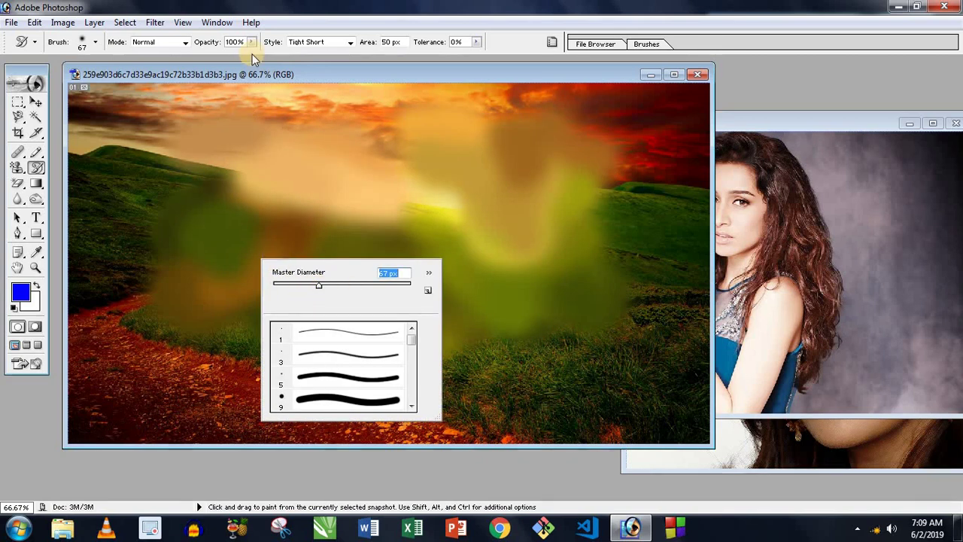
pyautogui.moveTo(252, 43); pyautogui.dragTo(207, 57)
pyautogui.moveTo(251, 294)
pyautogui.mouseDown()
pyautogui.moveTo(244, 392)
pyautogui.moveTo(272, 394)
pyautogui.mouseUp()
pyautogui.moveTo(126, 369)
pyautogui.mouseDown()
pyautogui.moveTo(454, 430)
pyautogui.moveTo(535, 407)
pyautogui.mouseUp()
pyautogui.moveTo(587, 386)
pyautogui.mouseDown()
pyautogui.moveTo(499, 400)
pyautogui.moveTo(460, 385)
pyautogui.moveTo(649, 349)
pyautogui.moveTo(591, 414)
pyautogui.moveTo(445, 422)
pyautogui.moveTo(392, 387)
pyautogui.moveTo(363, 408)
pyautogui.moveTo(266, 362)
pyautogui.moveTo(237, 359)
pyautogui.mouseUp()
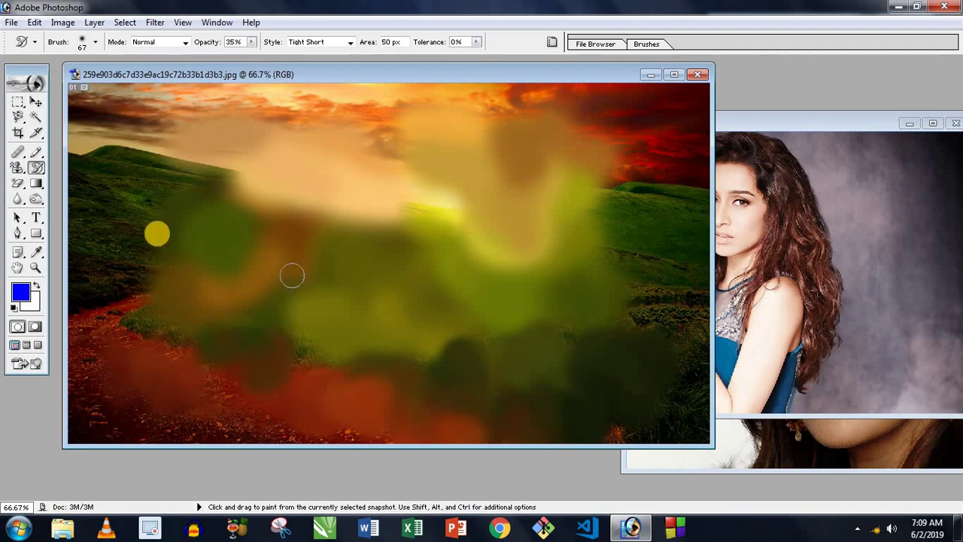
pyautogui.moveTo(35, 167); pyautogui.dragTo(85, 169)
pyautogui.moveTo(192, 207)
pyautogui.mouseDown()
pyautogui.moveTo(248, 140)
pyautogui.moveTo(610, 99)
pyautogui.moveTo(541, 349)
pyautogui.moveTo(353, 387)
pyautogui.moveTo(432, 417)
pyautogui.moveTo(432, 241)
pyautogui.moveTo(256, 253)
pyautogui.moveTo(87, 179)
pyautogui.mouseUp()
pyautogui.click(17, 168)
pyautogui.click(18, 153)
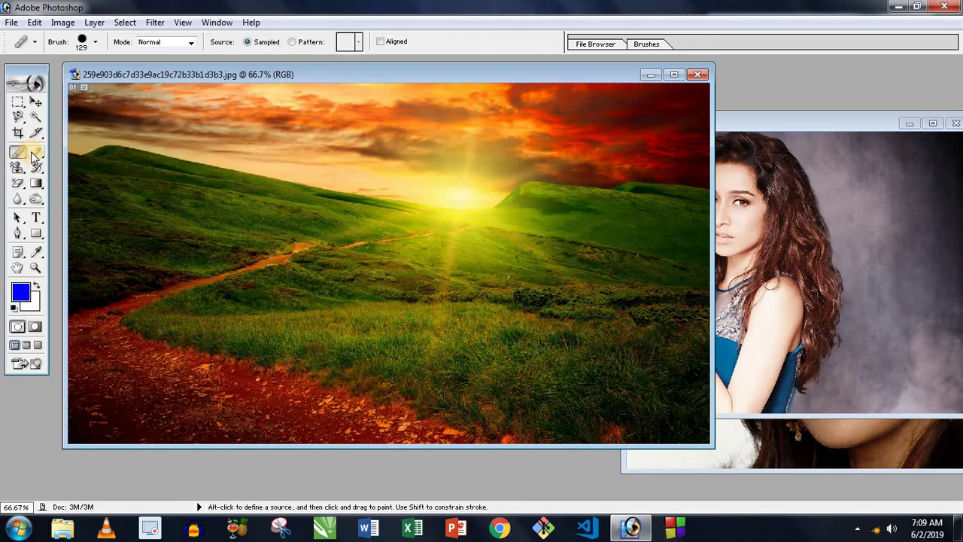
pyautogui.click(16, 186)
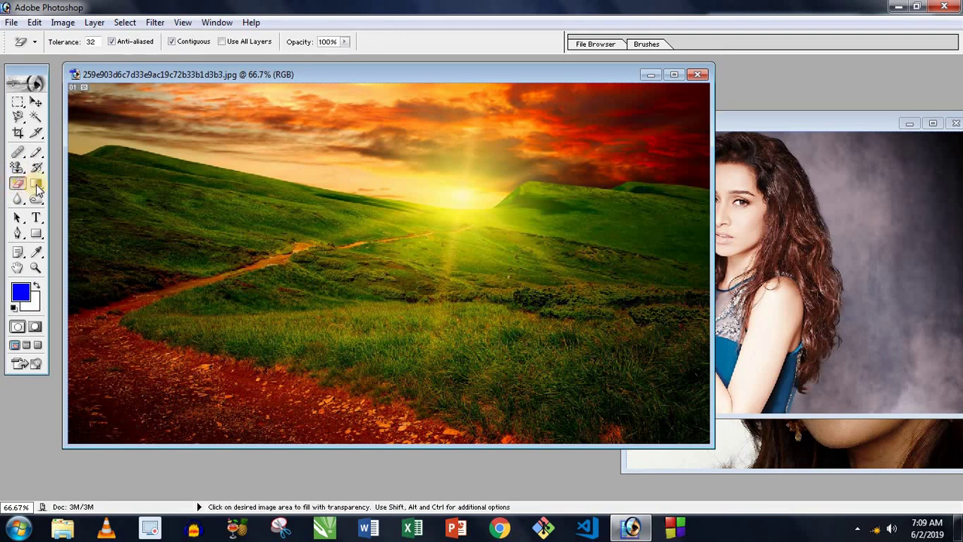
pyautogui.click(19, 155)
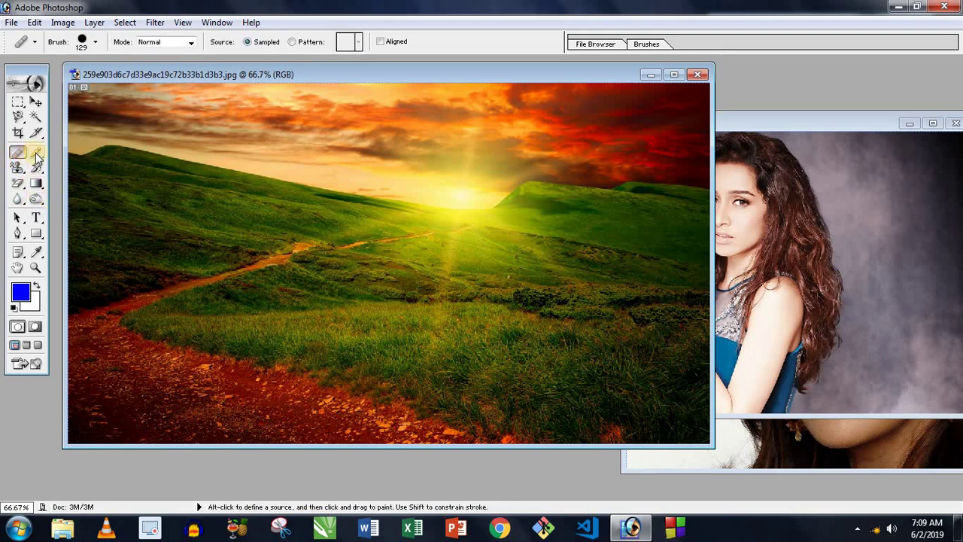
pyautogui.click(36, 100)
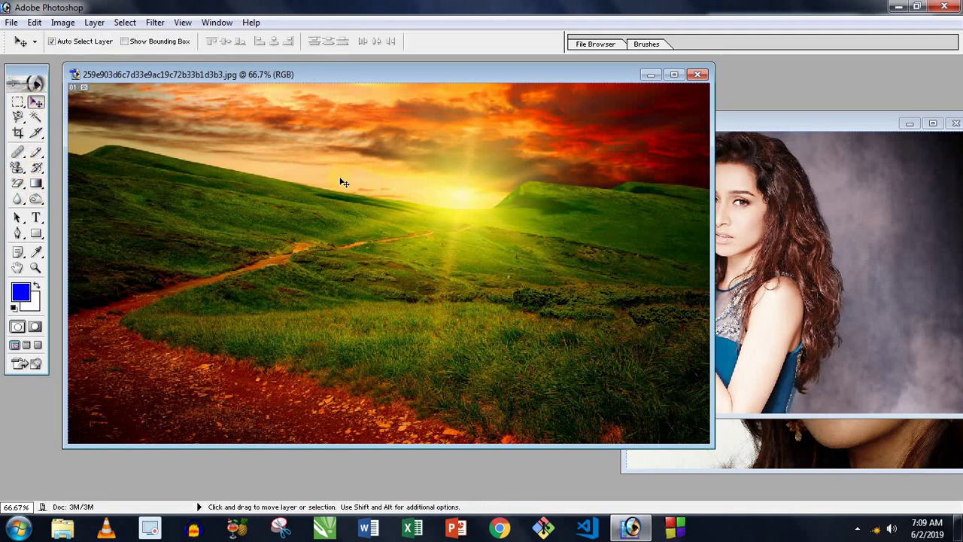